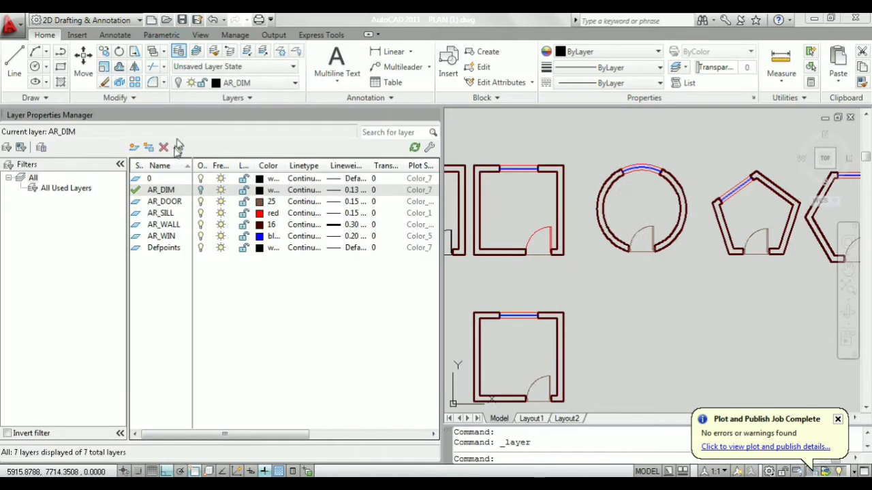
Create a new layer named ar_text and make it the current layer.
left_click(134, 149)
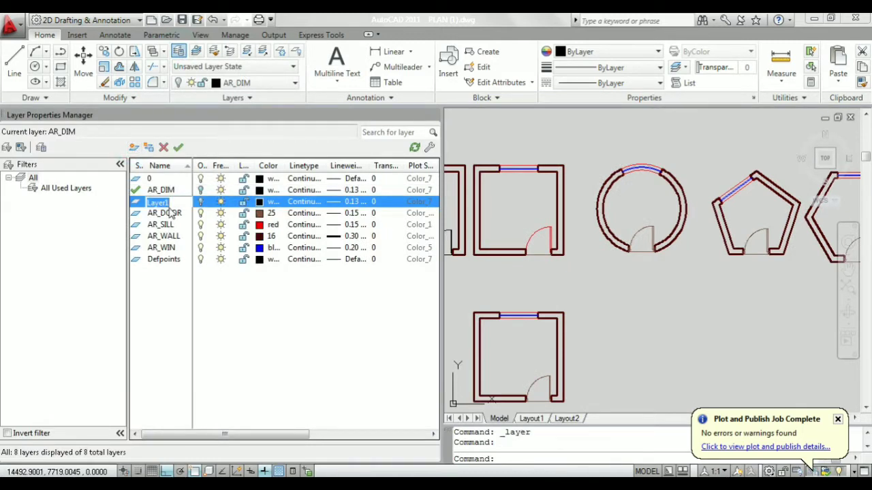
type("ar_text")
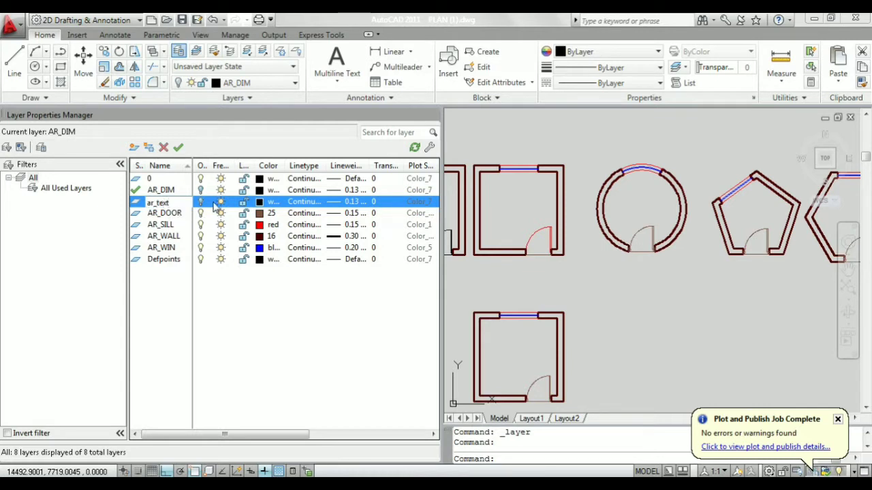
key("Return")
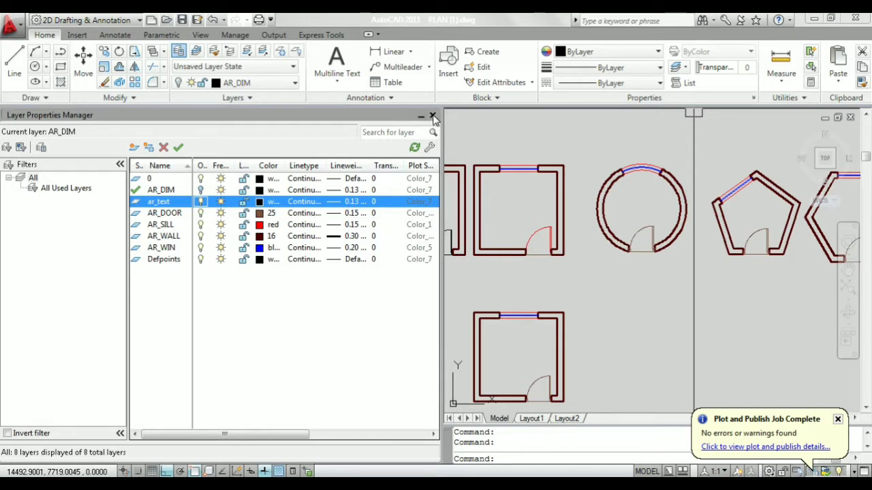
left_click(433, 117)
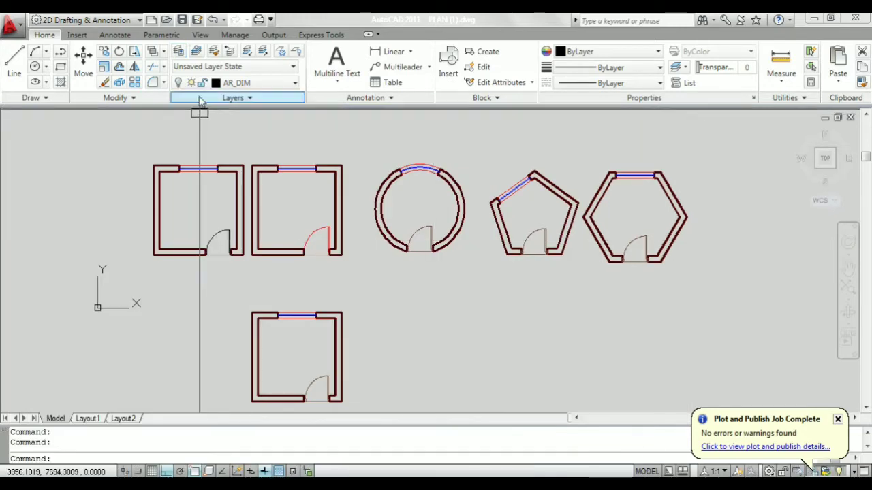
left_click(295, 83)
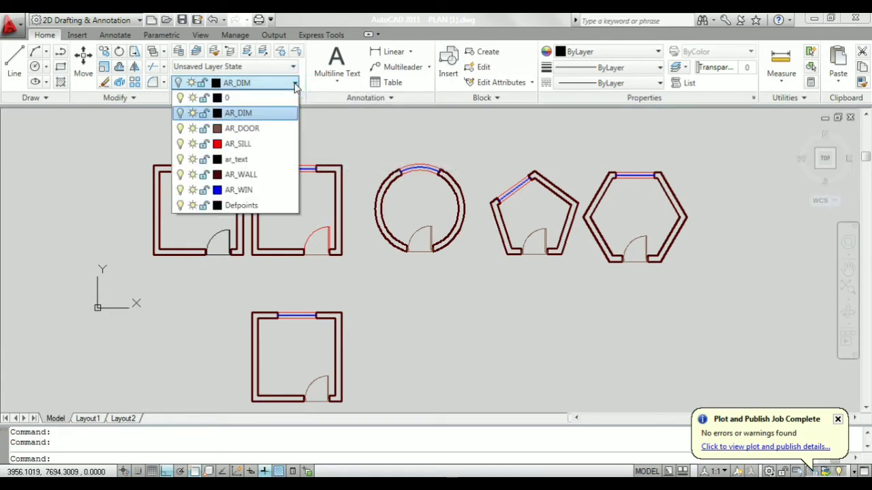
left_click(235, 159)
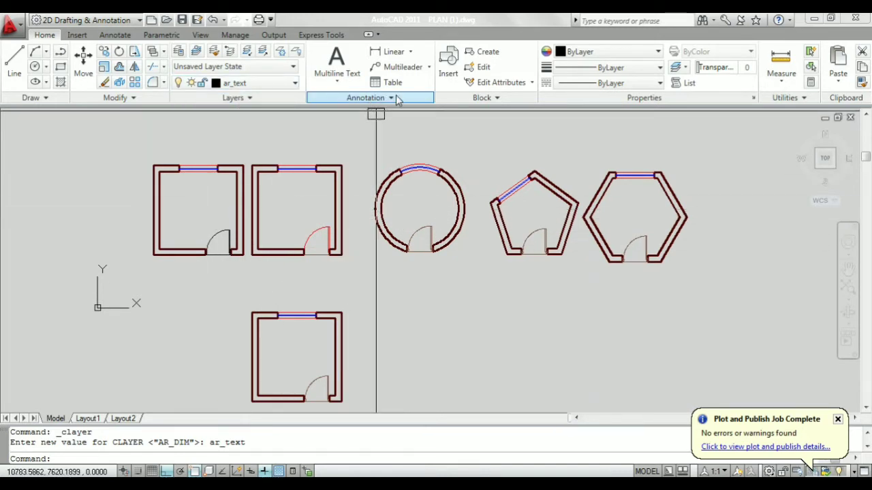
Start multiline text and define its text box inside the first square room, above the door.
left_click(336, 81)
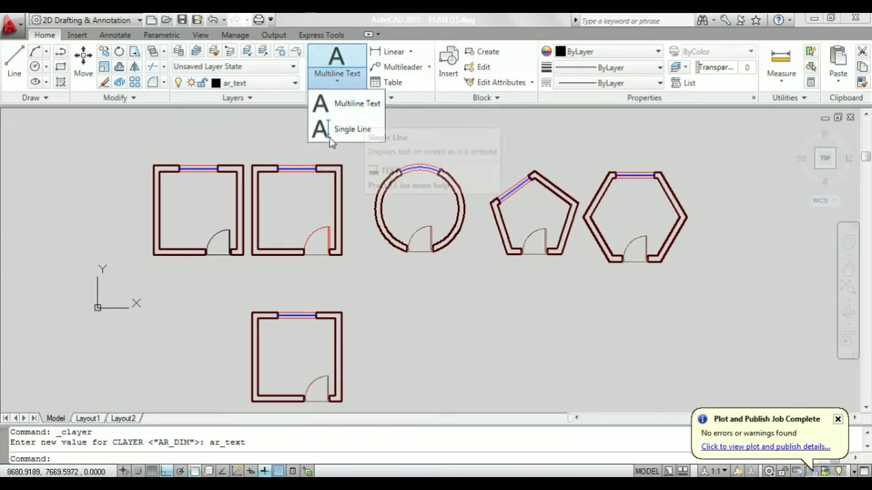
left_click(365, 106)
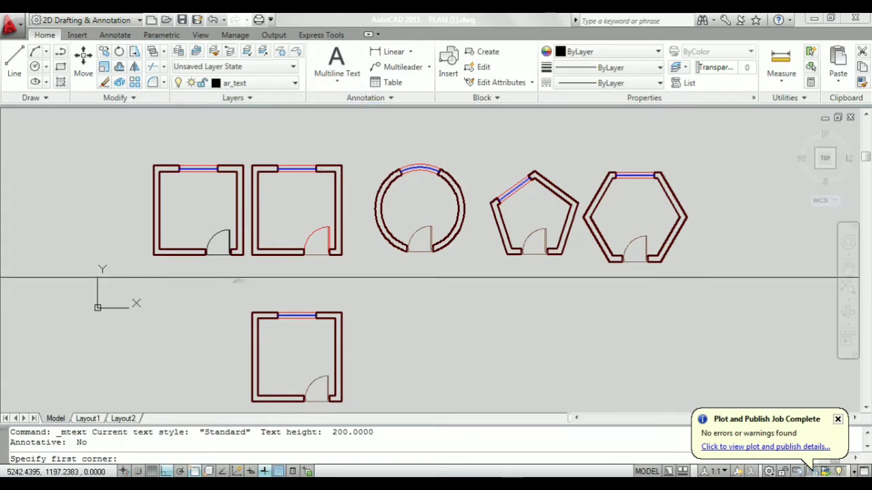
scroll(170, 205, "up", 3)
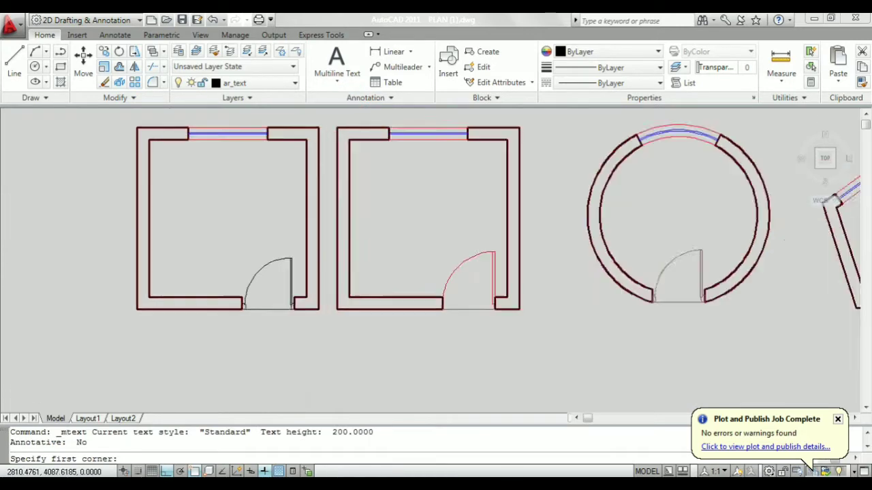
scroll(375, 175, "up", 2)
scroll(268, 218, "down", 2)
scroll(284, 218, "up", 3)
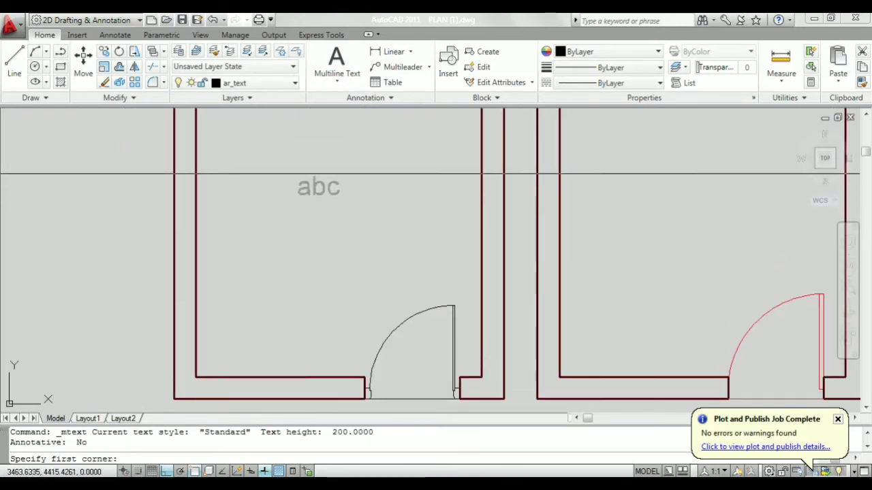
scroll(273, 169, "up", 1)
left_click(261, 162)
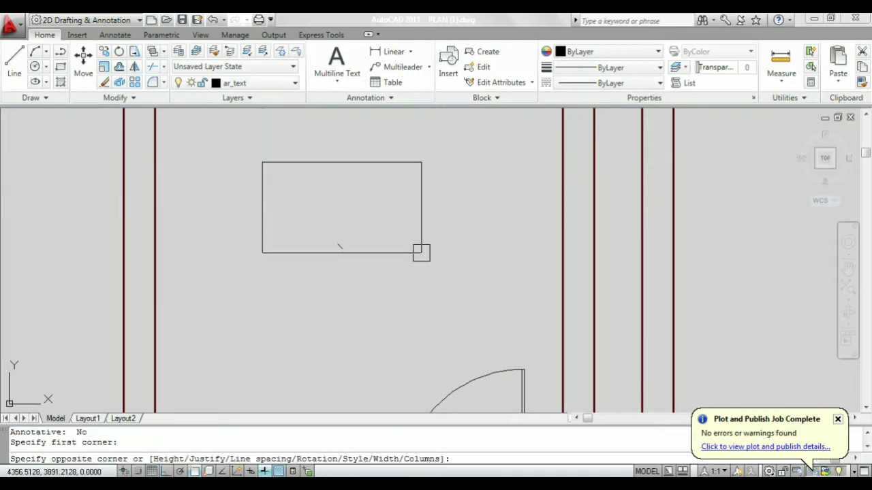
left_click(458, 263)
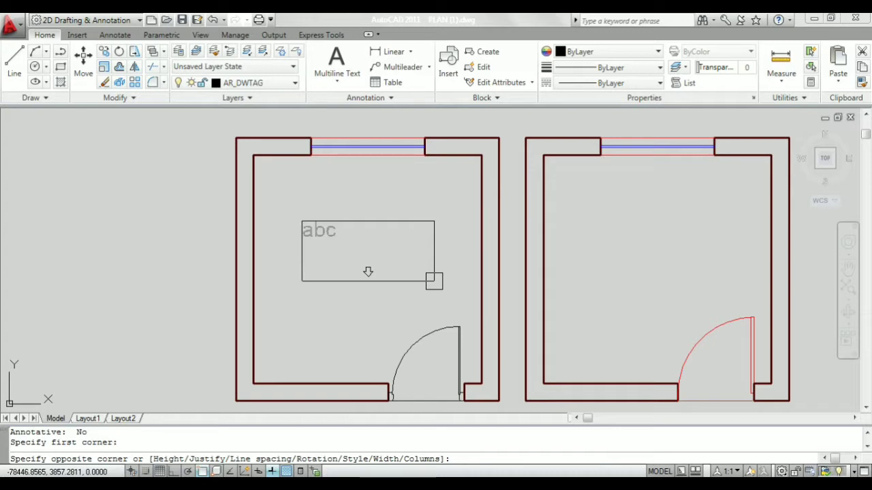
key("Escape")
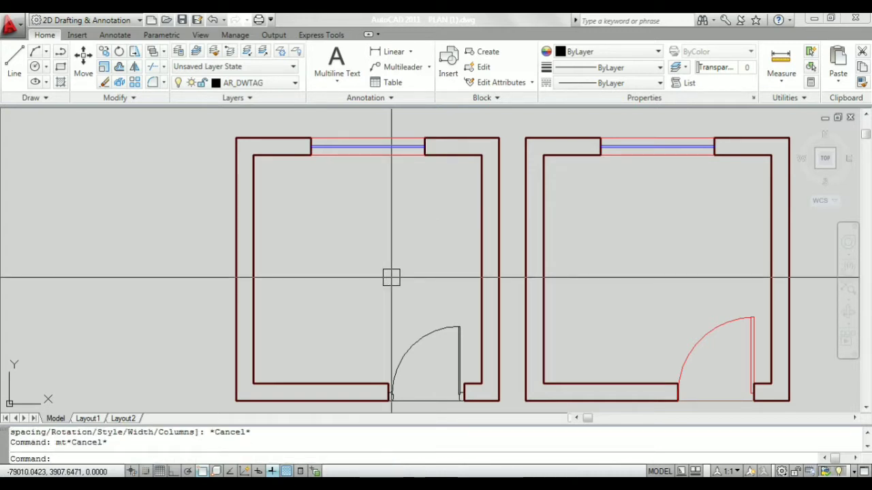
type("mt")
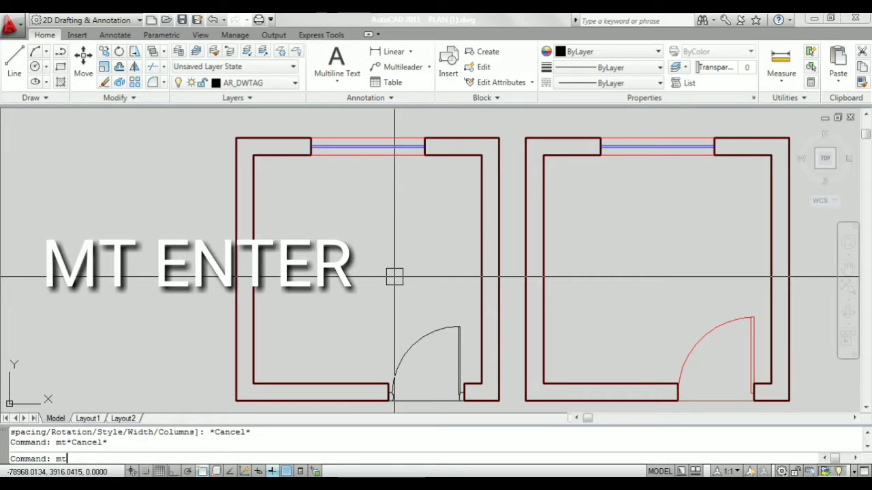
key("Return")
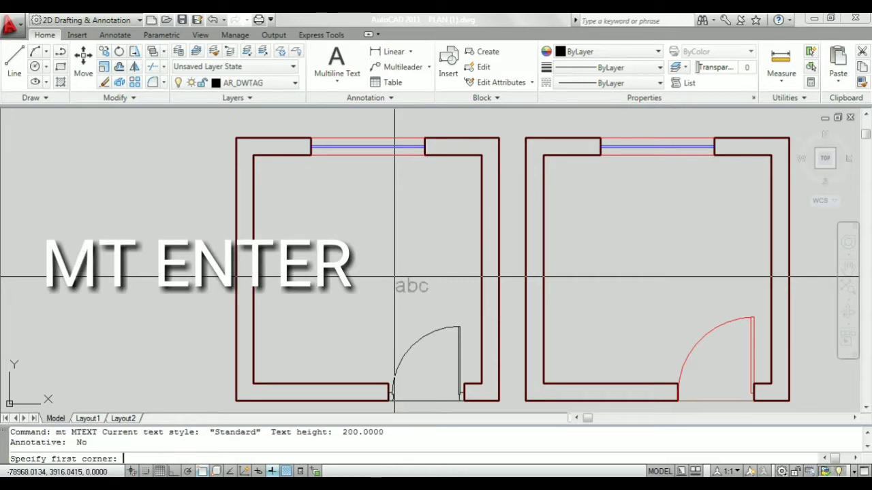
scroll(329, 235, "up", 2)
left_click(306, 221)
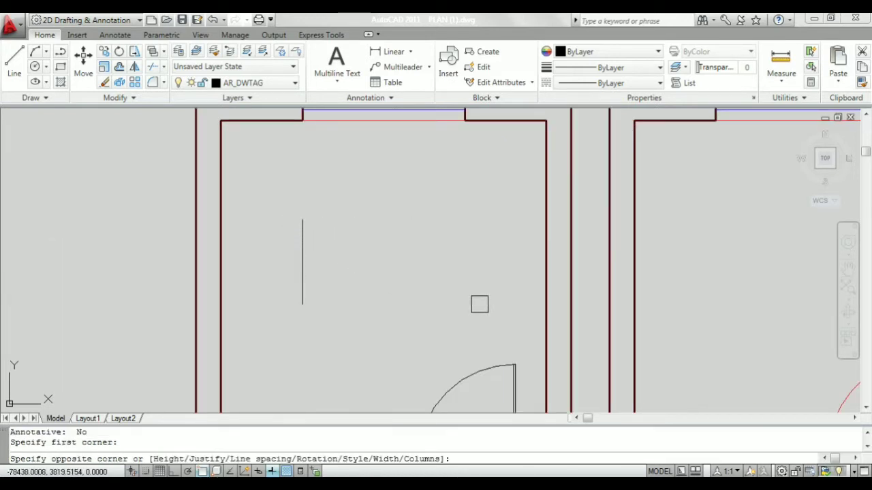
key("Escape")
left_click(337, 83)
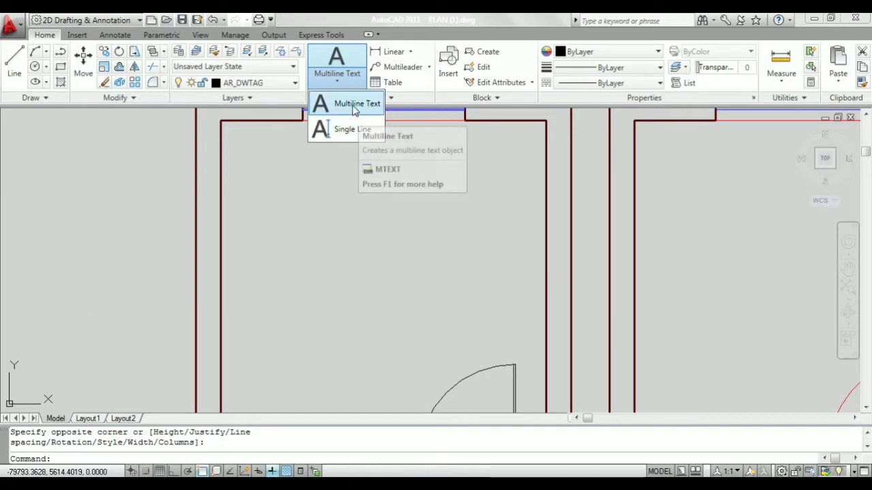
left_click(353, 104)
left_click(302, 211)
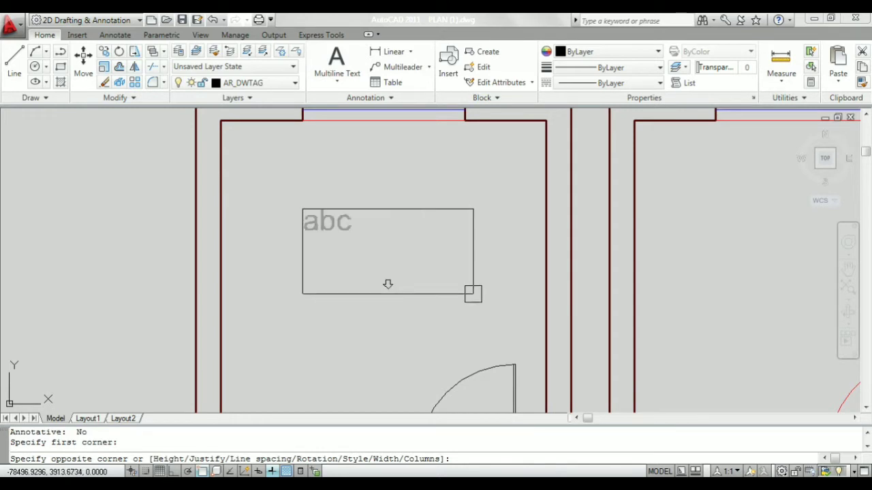
left_click(472, 293)
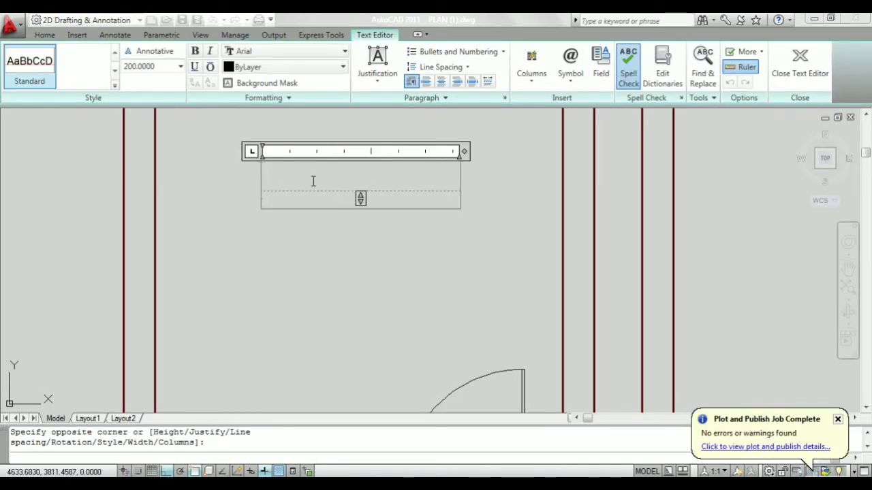
Write the first square room's label as ROOM with 3000X3000 on the second line, and finish the text.
type("ROO")
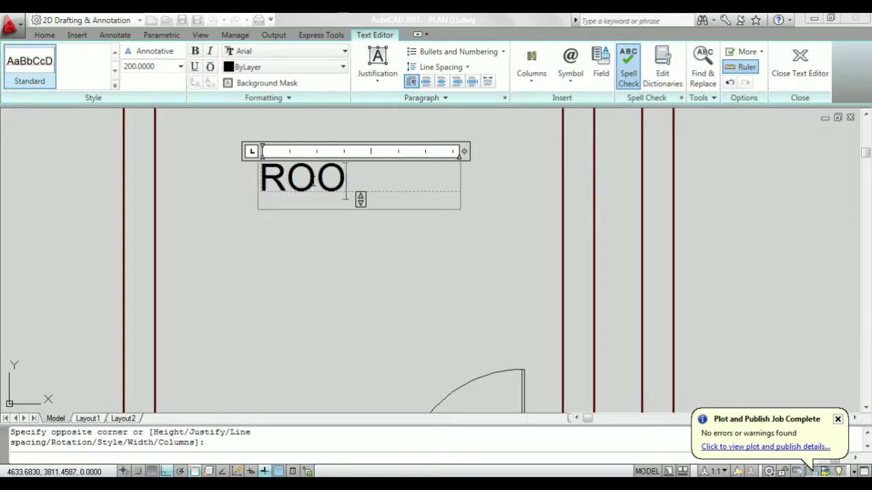
type("M")
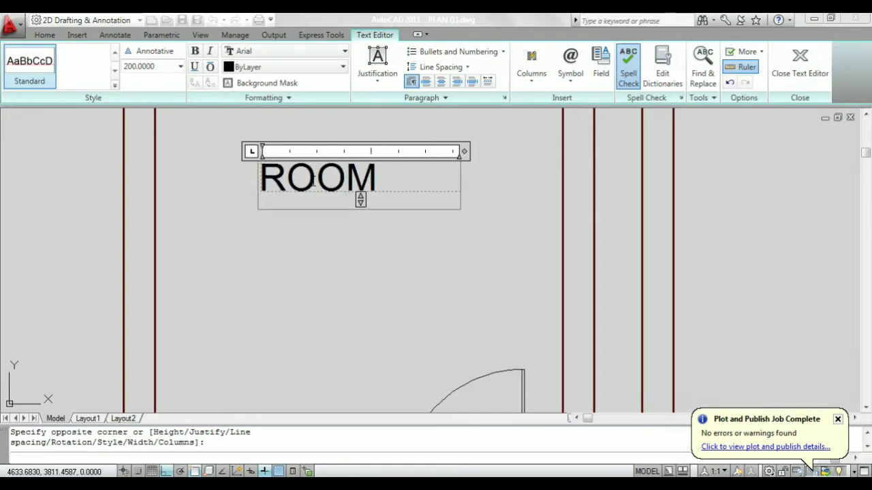
key("Return")
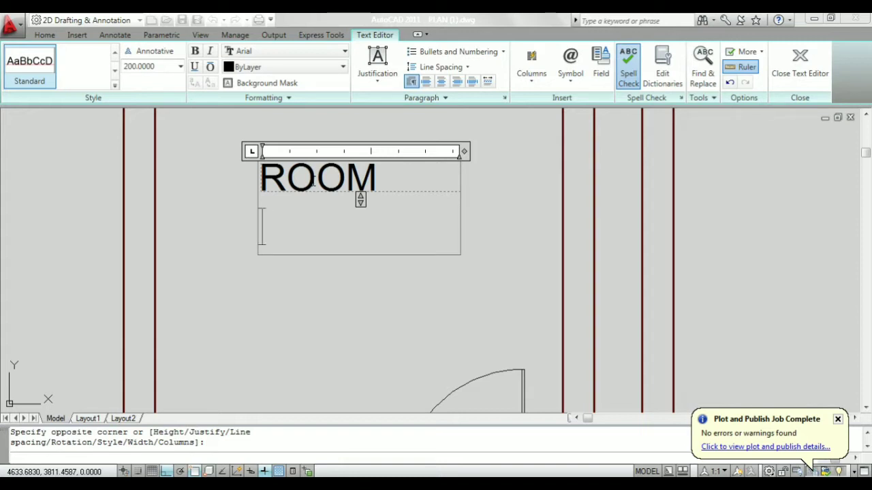
type("3000X3000")
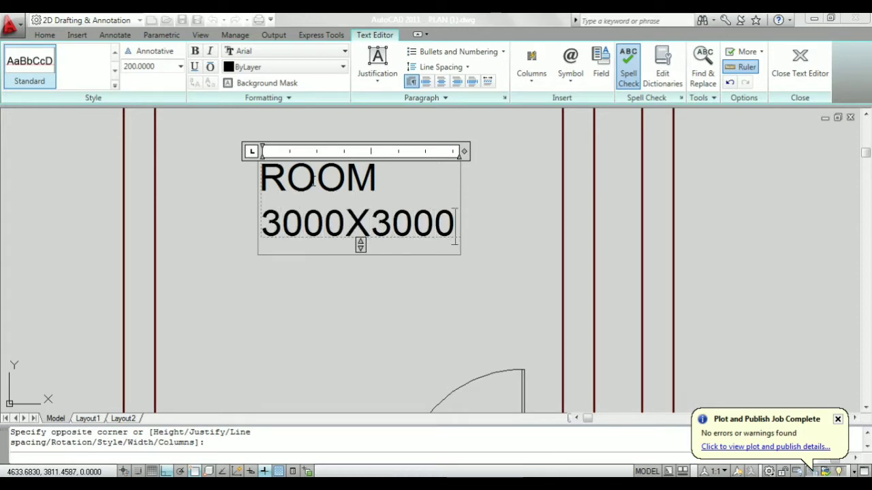
left_click(243, 303)
scroll(286, 284, "down", 1)
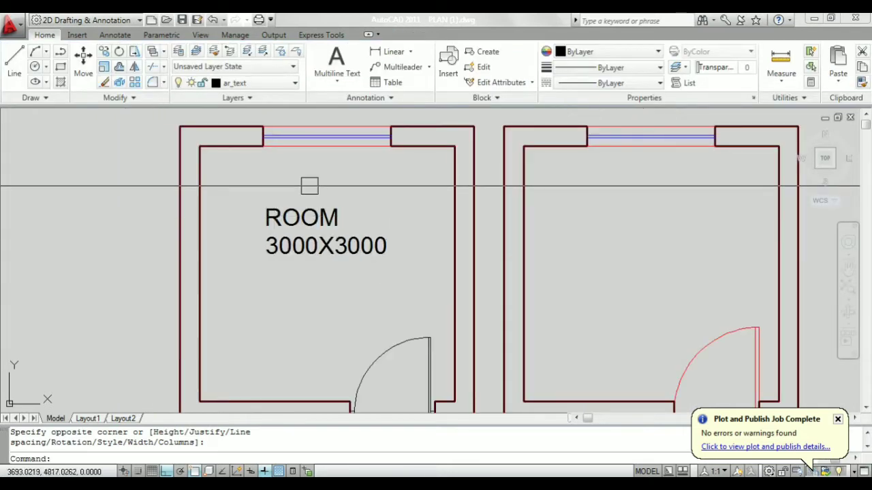
Start single-line text inside the second square room and set its rotation angle to 45 degrees.
left_click(336, 81)
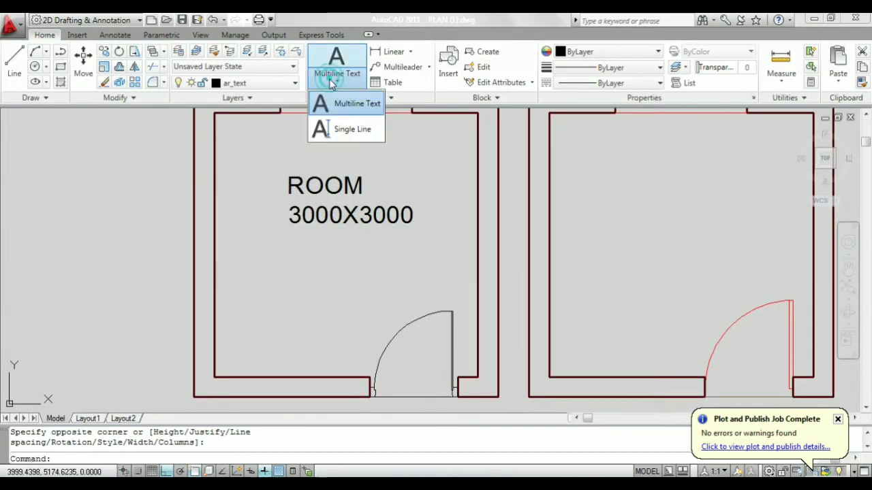
left_click(353, 132)
scroll(321, 248, "down", 3)
scroll(378, 251, "up", 4)
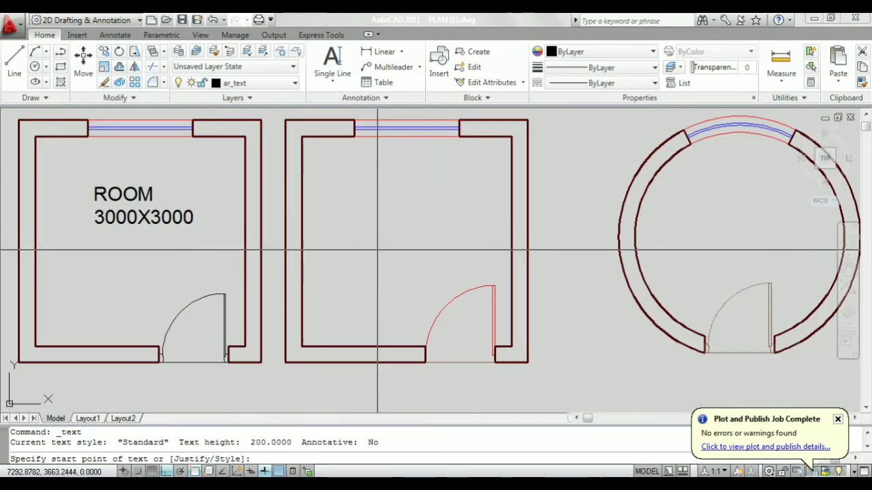
left_click(352, 201)
scroll(317, 168, "up", 2)
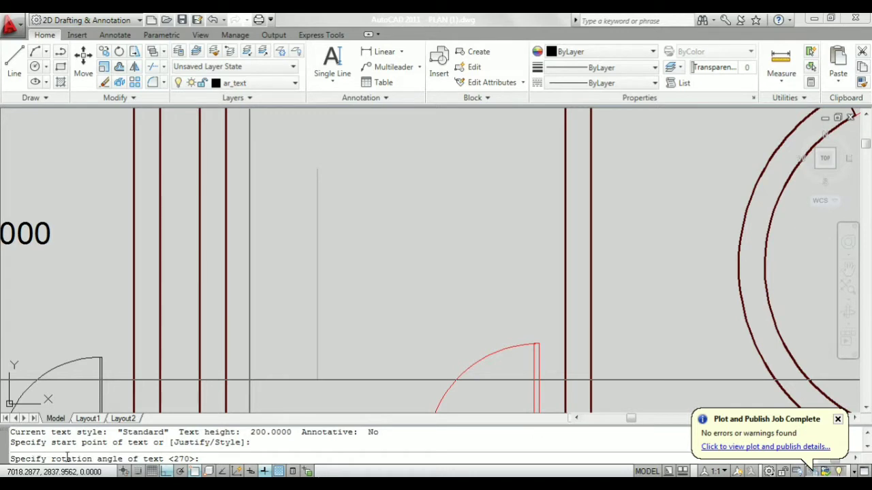
scroll(295, 261, "down", 5)
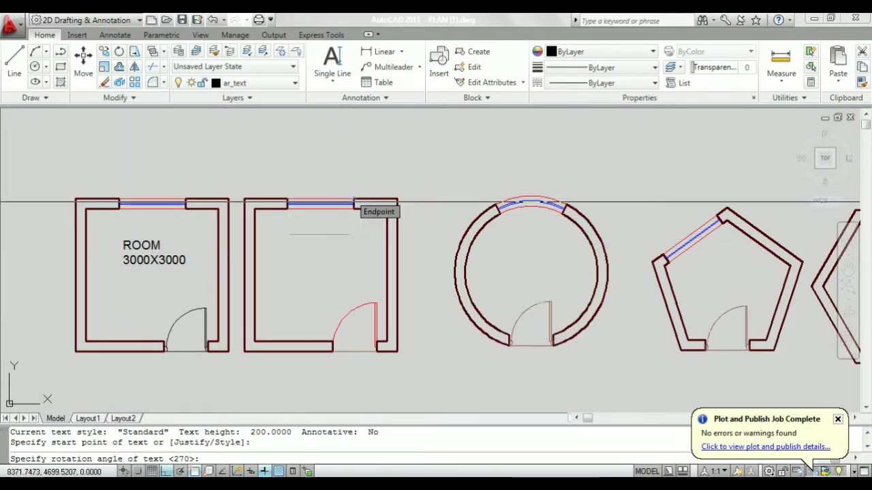
type("45")
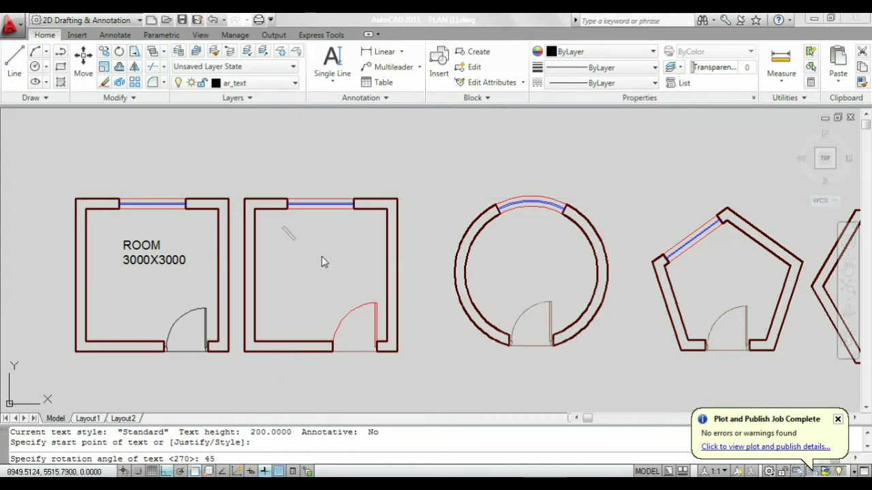
Write ROOM and 3000X3000 as two rotated text lines in the second square room, and end the text command.
scroll(285, 230, "up", 4)
scroll(284, 230, "up", 2)
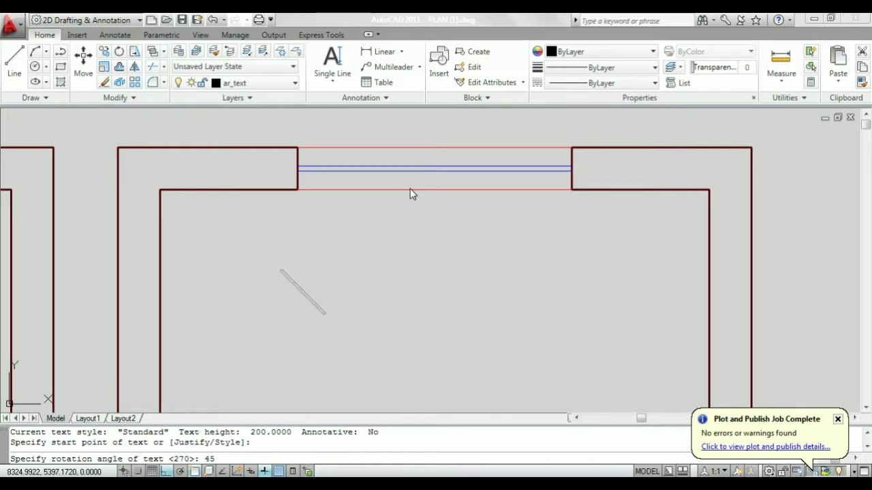
type("ROOM")
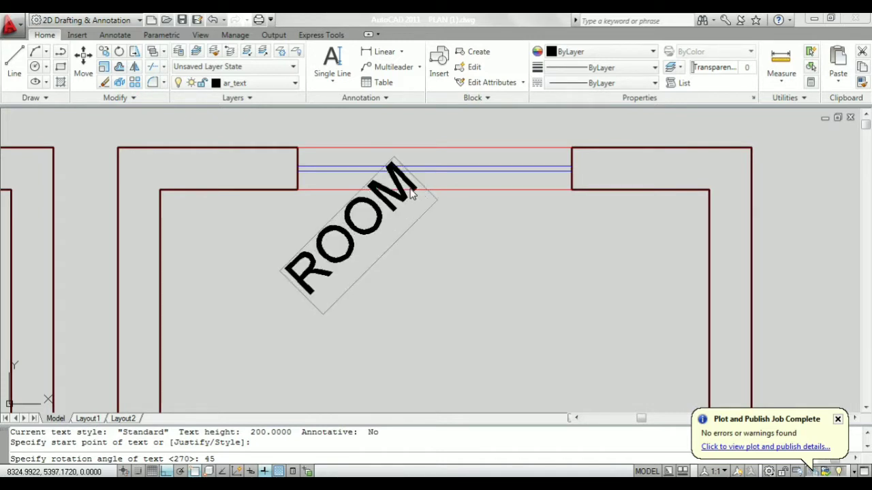
key("Return")
type("3000")
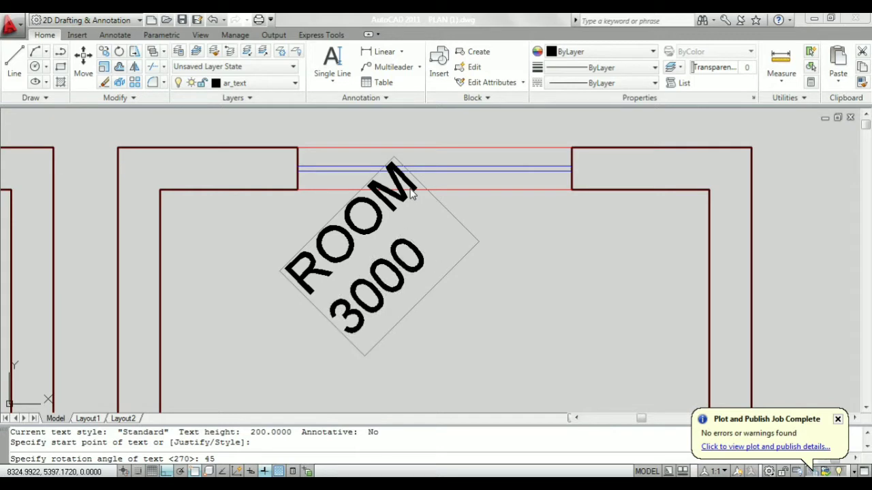
type("X3000")
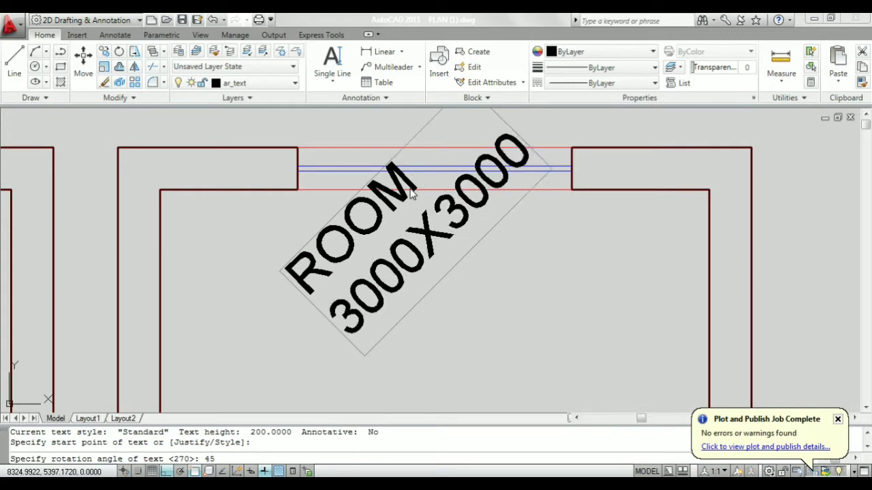
left_click(484, 287)
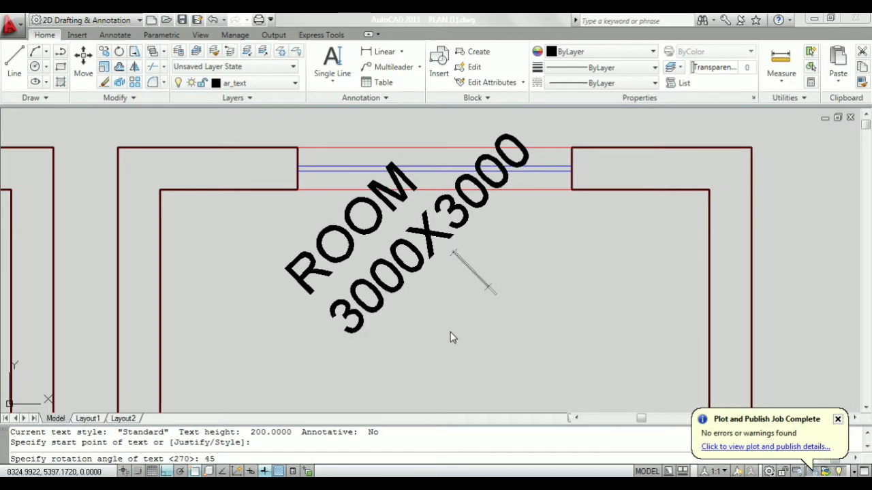
key("Return")
scroll(467, 251, "down", 2)
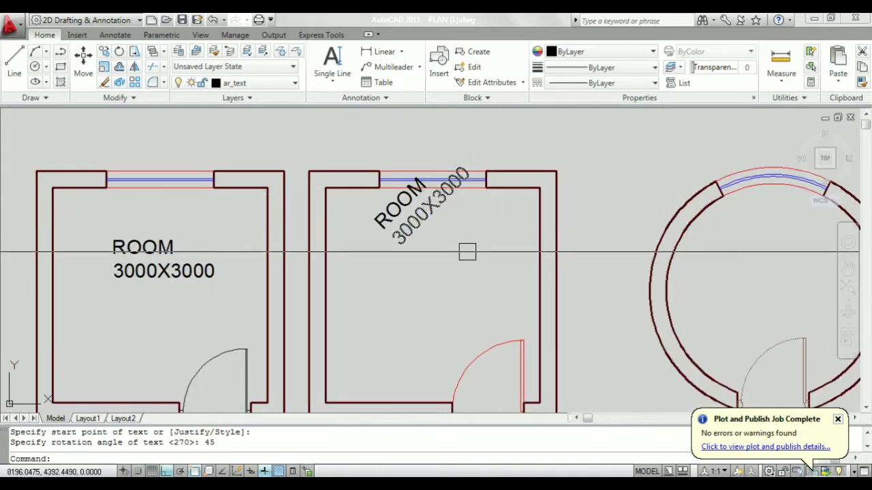
Move both rotated text lines in the second square room straight down, clear of the window.
type("m")
key("Return")
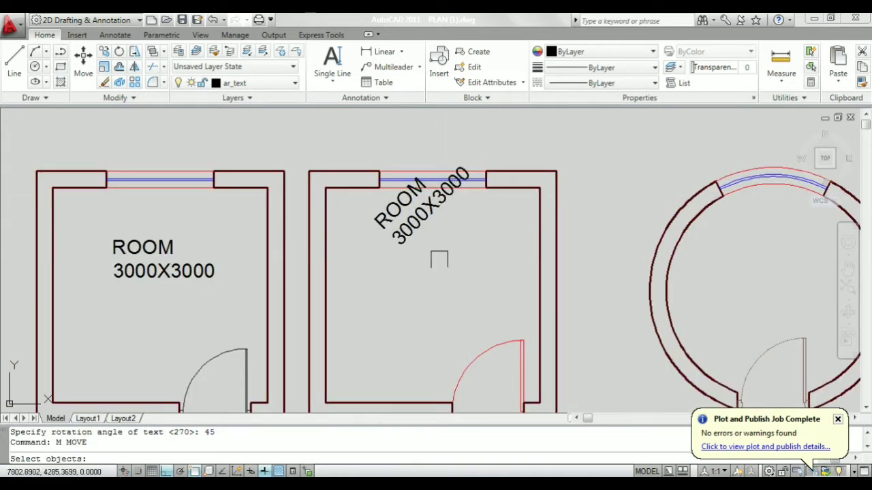
left_click(382, 215)
left_click(400, 235)
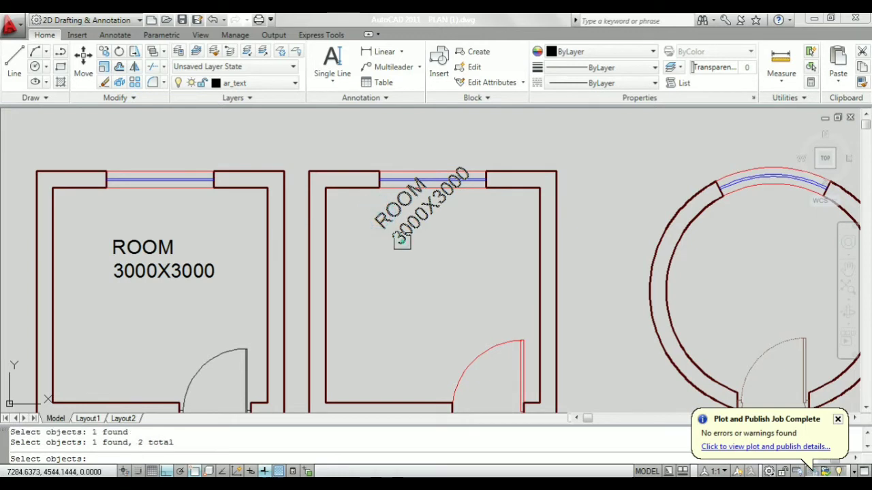
key("Return")
left_click(383, 230)
left_click(383, 294)
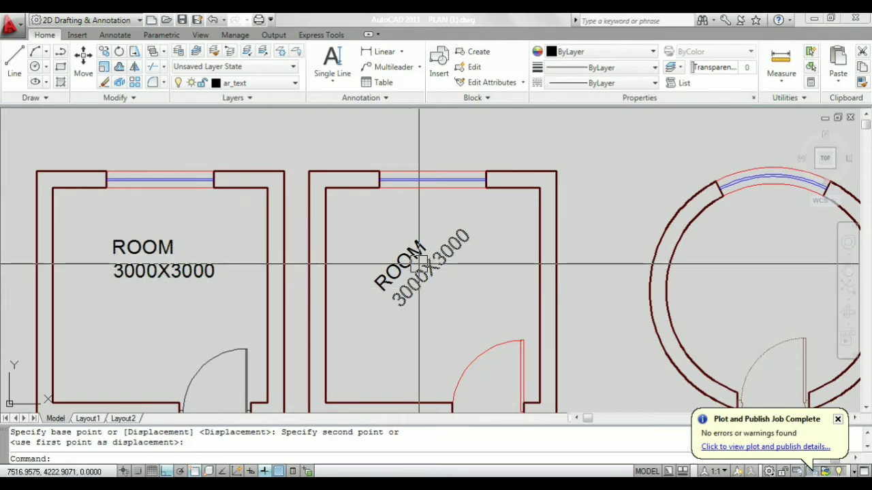
Inspect the first square room's multiline label by selecting it and highlighting both lines in its text editor.
scroll(89, 252, "up", 2)
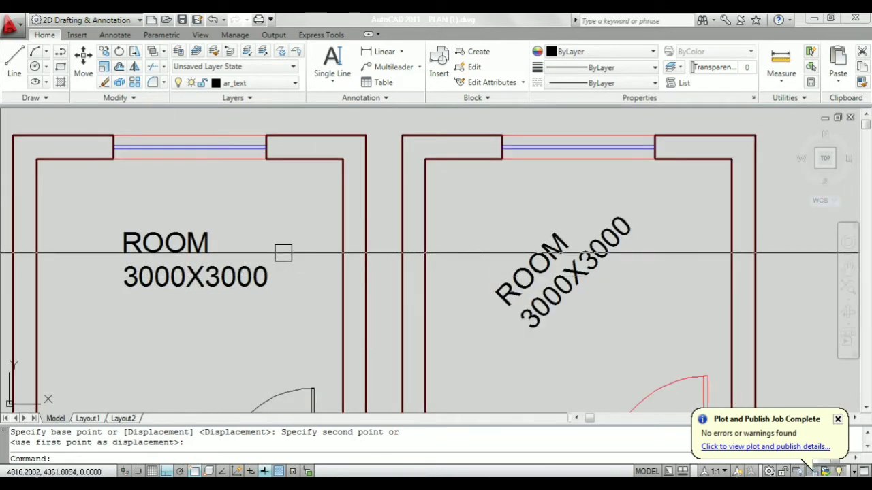
scroll(447, 284, "down", 2)
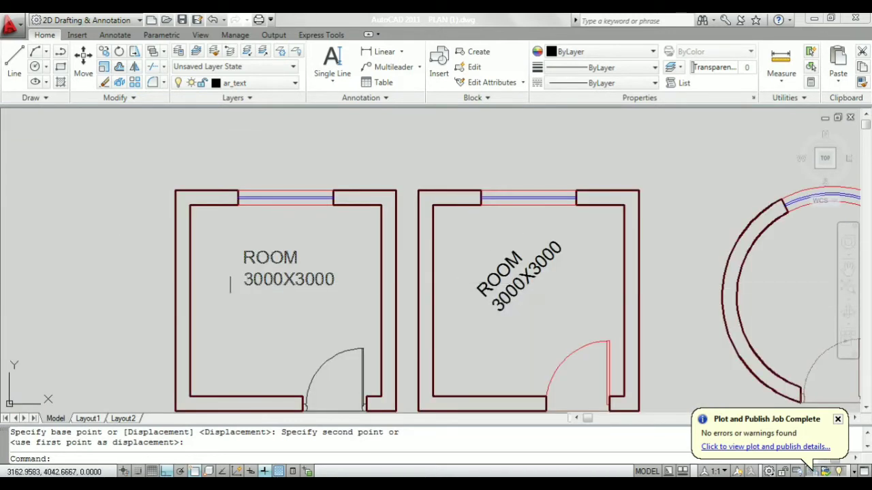
mouse_move(238, 284)
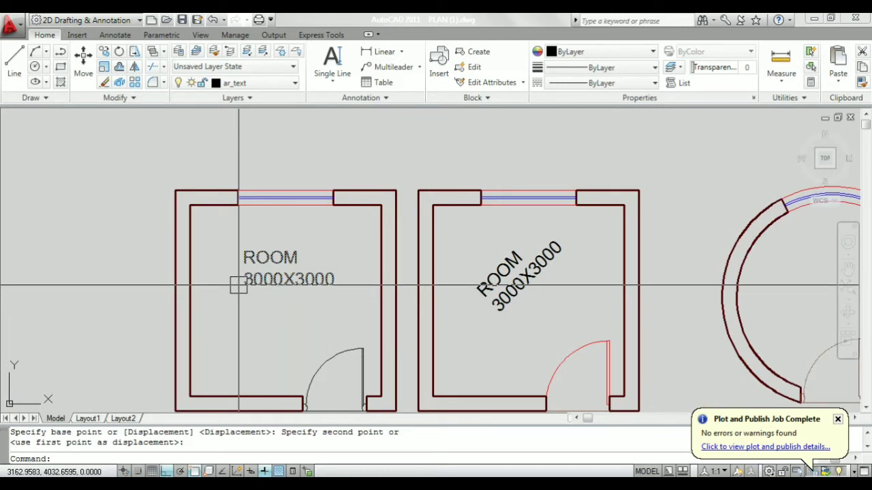
scroll(276, 279, "up", 3)
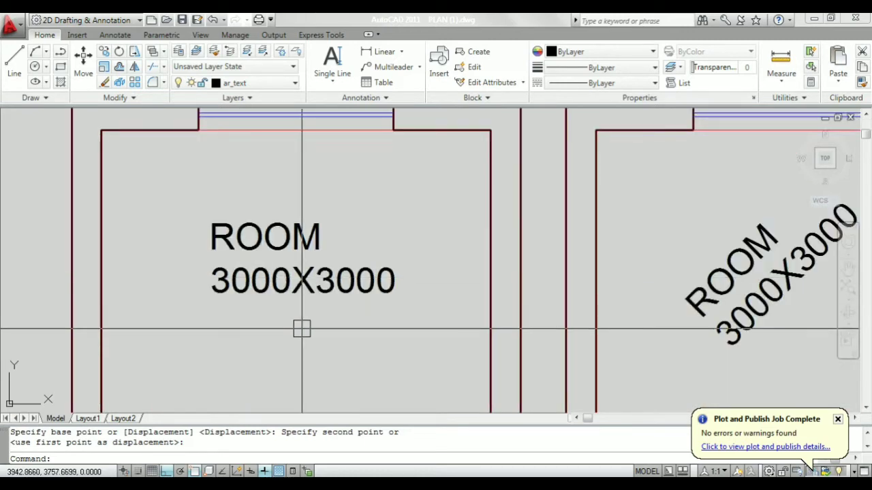
left_click(293, 276)
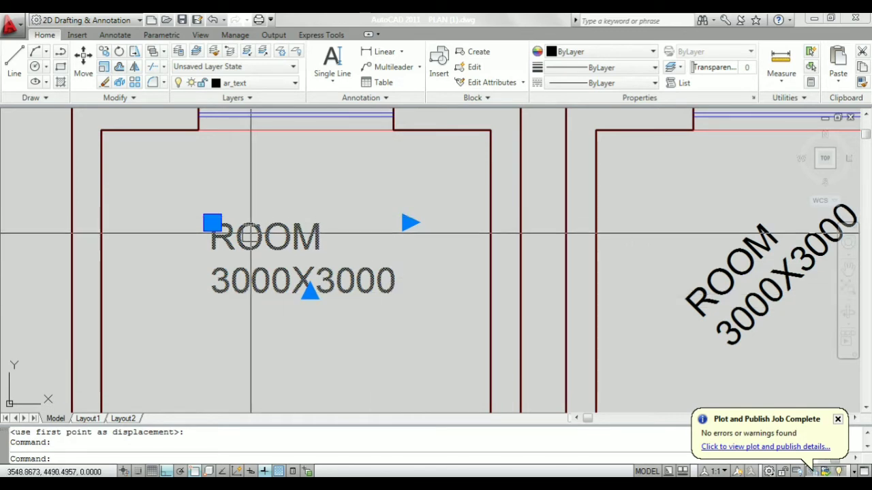
double_click(233, 276)
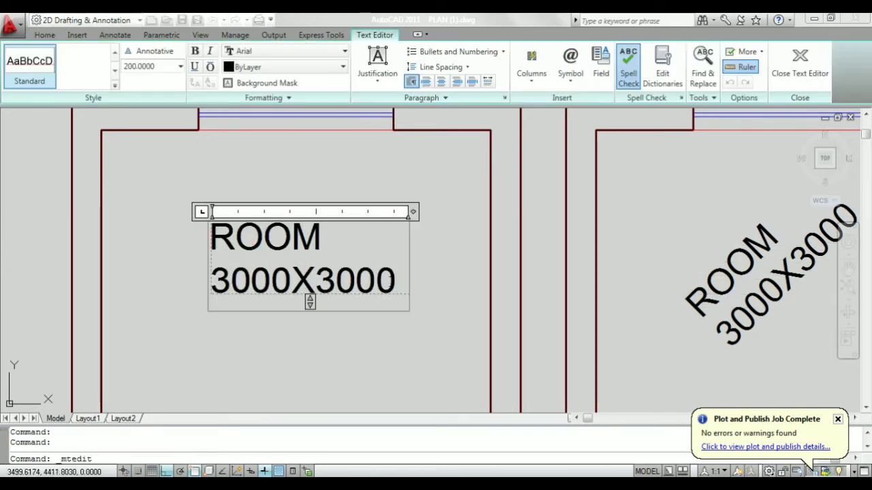
key("ctrl+a")
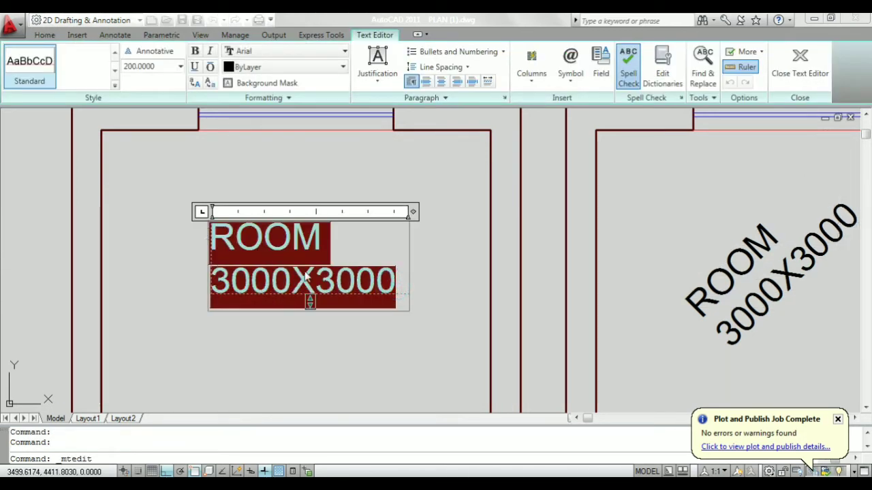
left_click(170, 268)
Inspect the second square room's single-line texts by selecting each line separately and opening ROOM for editing.
scroll(426, 307, "down", 2)
scroll(597, 297, "up", 2)
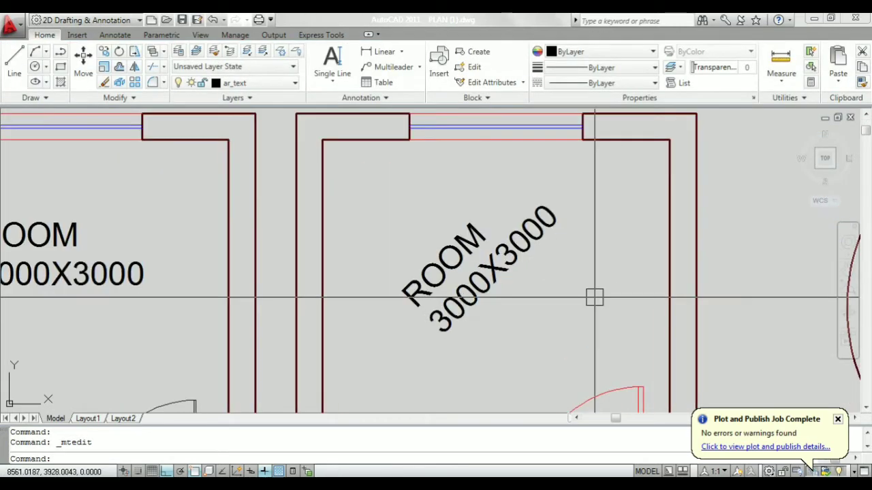
scroll(572, 295, "up", 4)
scroll(403, 300, "down", 3)
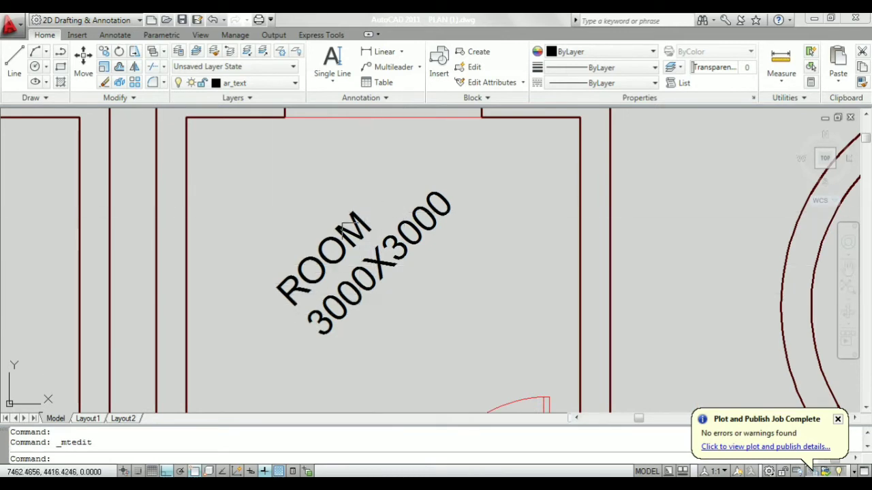
left_click(344, 233)
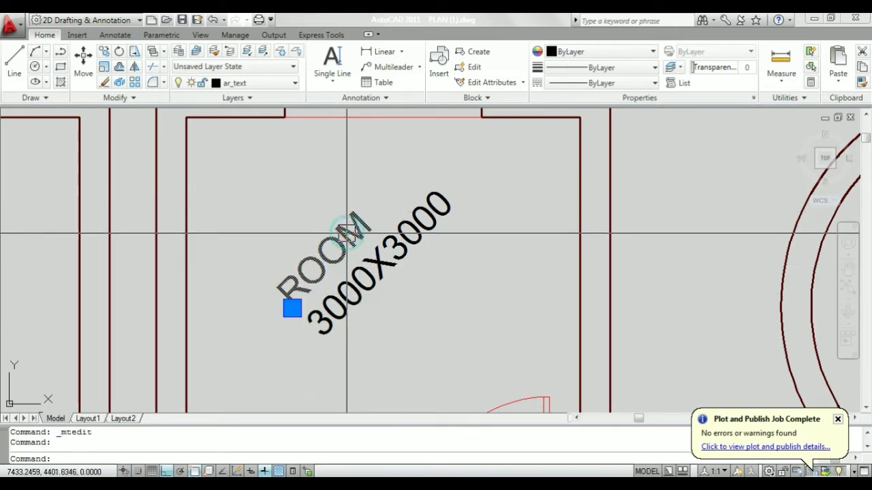
left_click(336, 318)
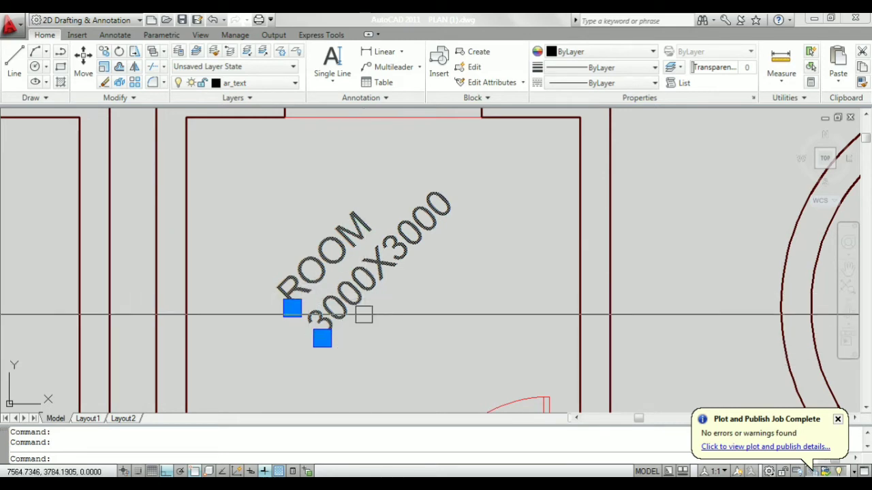
key("Escape")
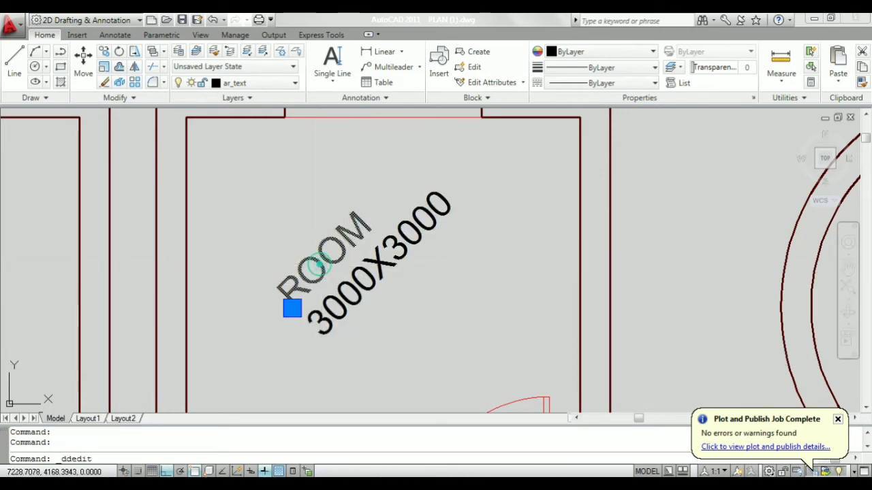
double_click(322, 270)
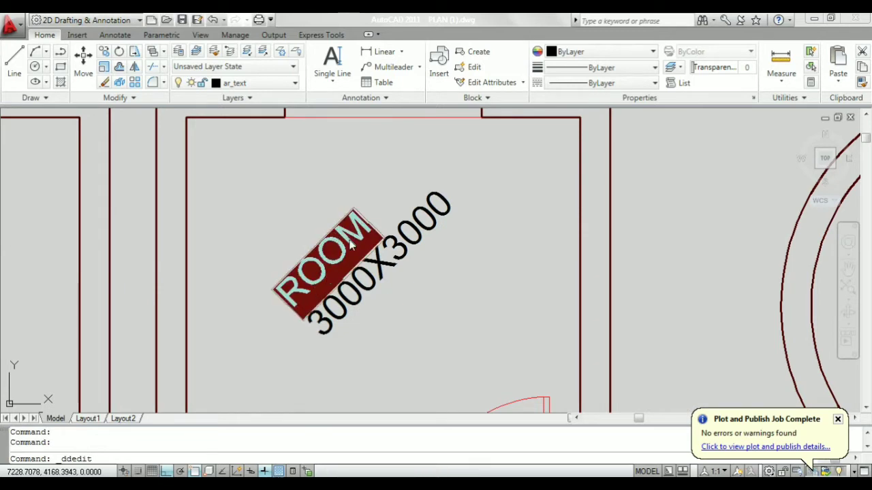
key("Return")
key("Escape")
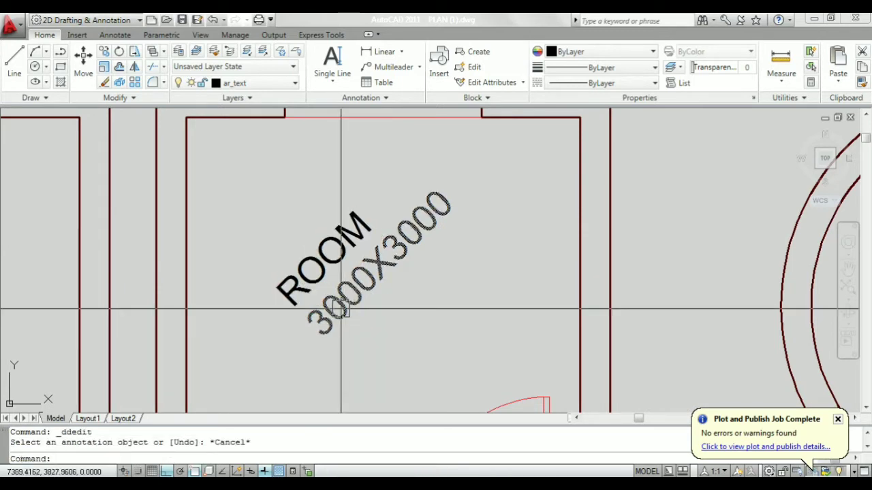
left_click(340, 312)
Try a text height of 300 on both lines of the first square room's label and set it back to 200.
scroll(389, 327, "down", 3)
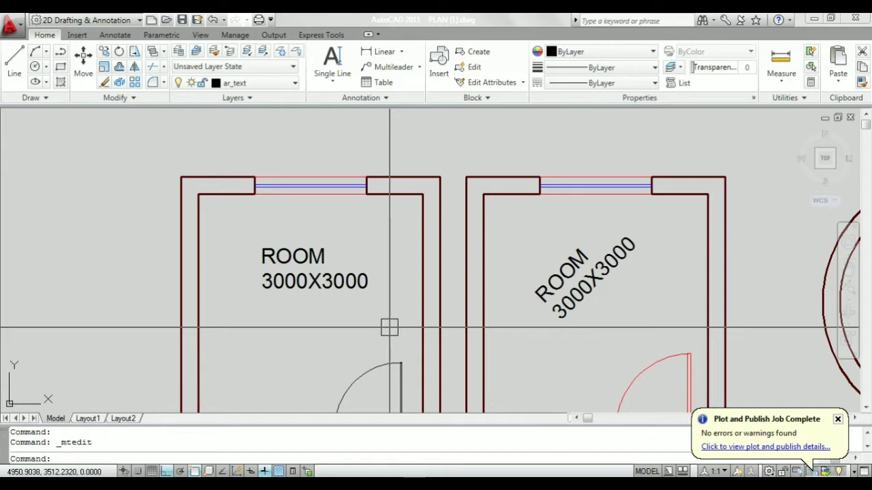
double_click(298, 258)
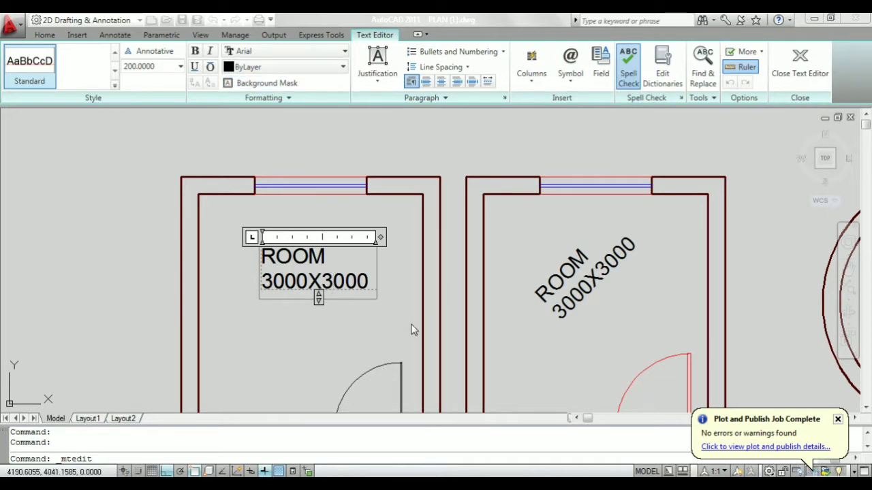
left_click_drag(370, 285, 261, 254)
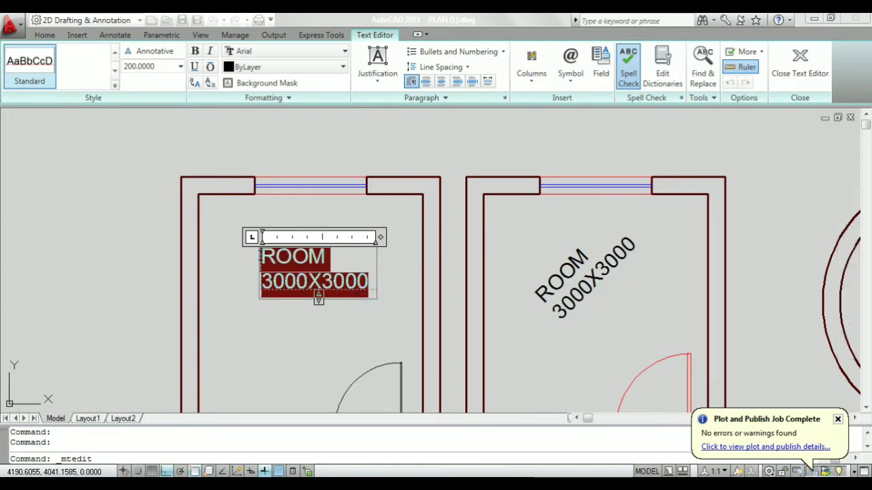
left_click(161, 66)
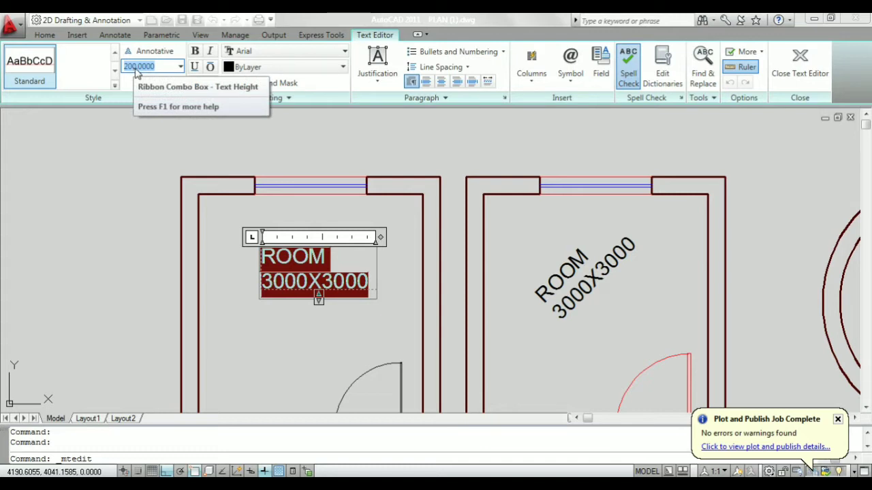
type("3")
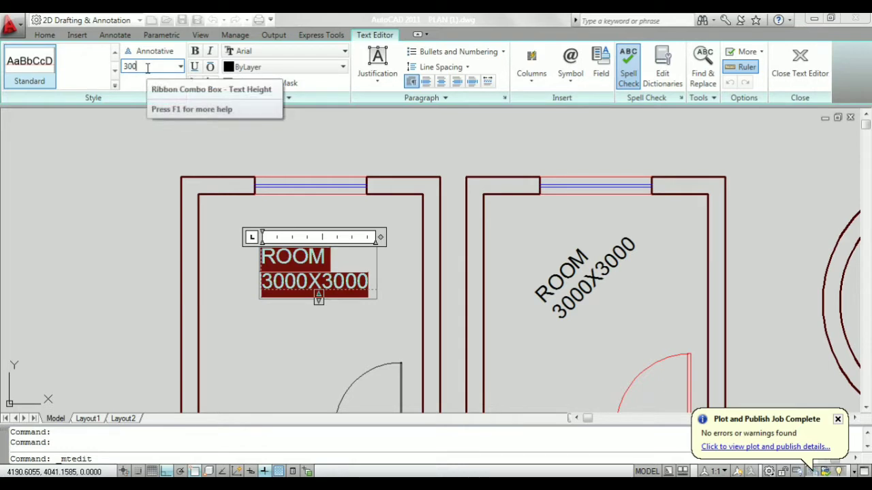
key("Return")
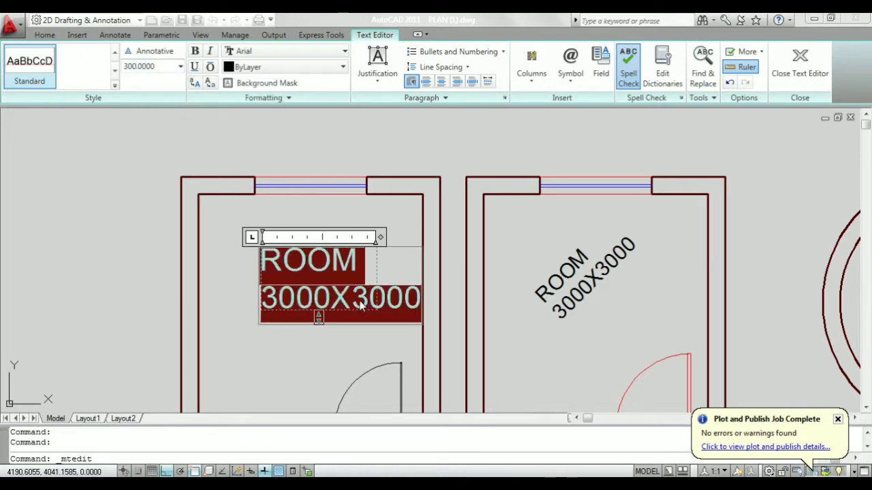
left_click(140, 66)
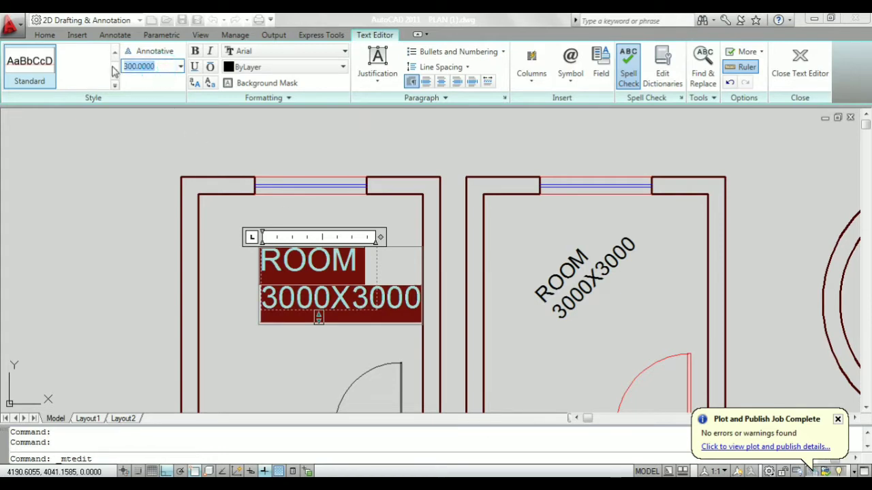
key("Return")
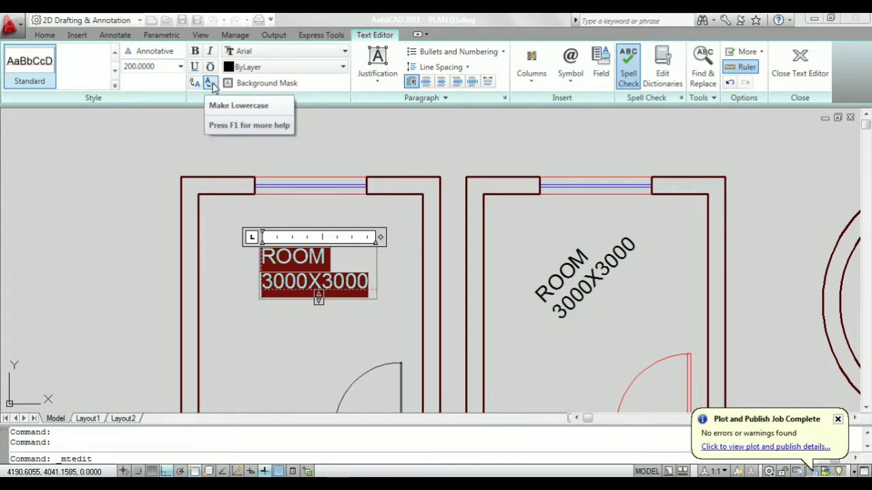
Try converting both lines of the first square room's label to lowercase and restore them to uppercase.
scroll(293, 258, "up", 3)
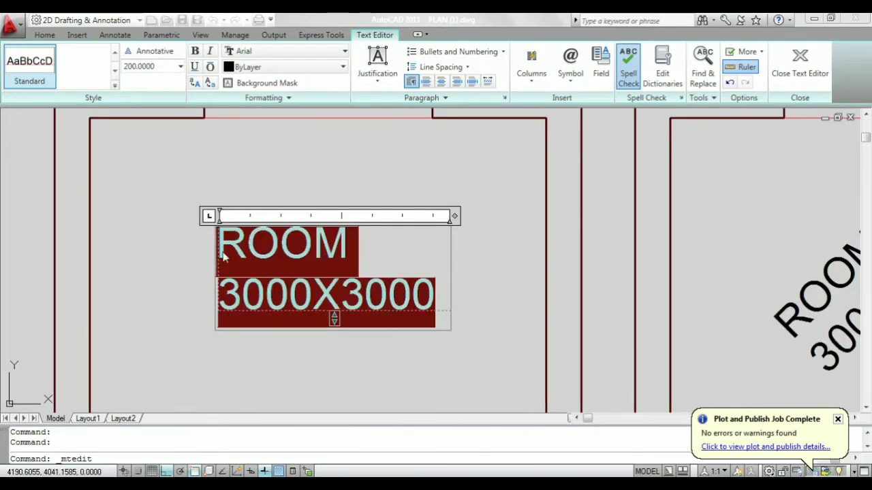
left_click(211, 82)
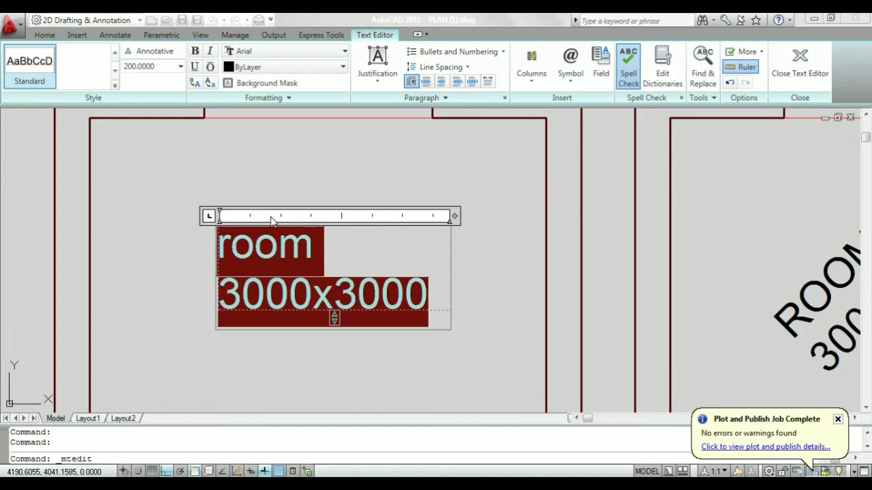
left_click(194, 82)
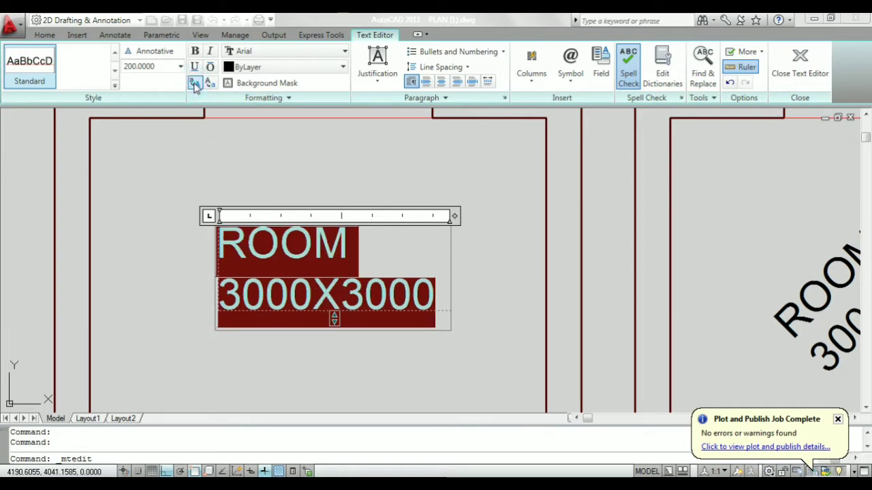
left_click(345, 53)
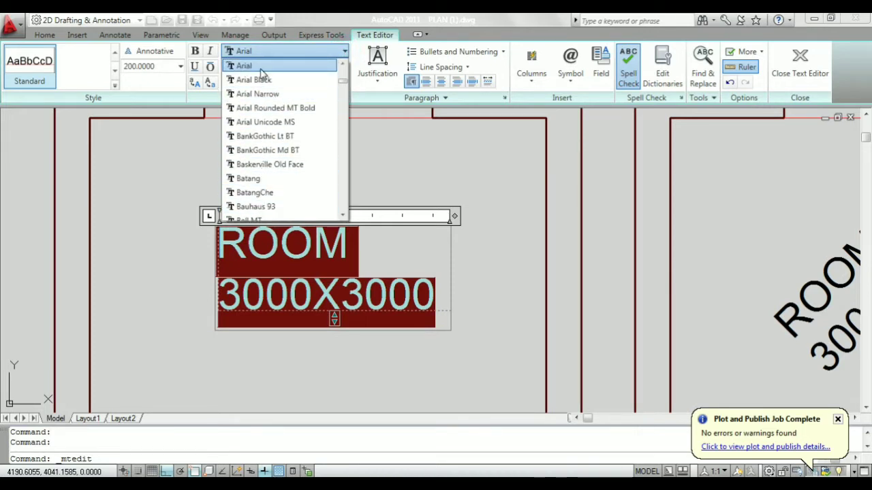
scroll(404, 171, "down", 3)
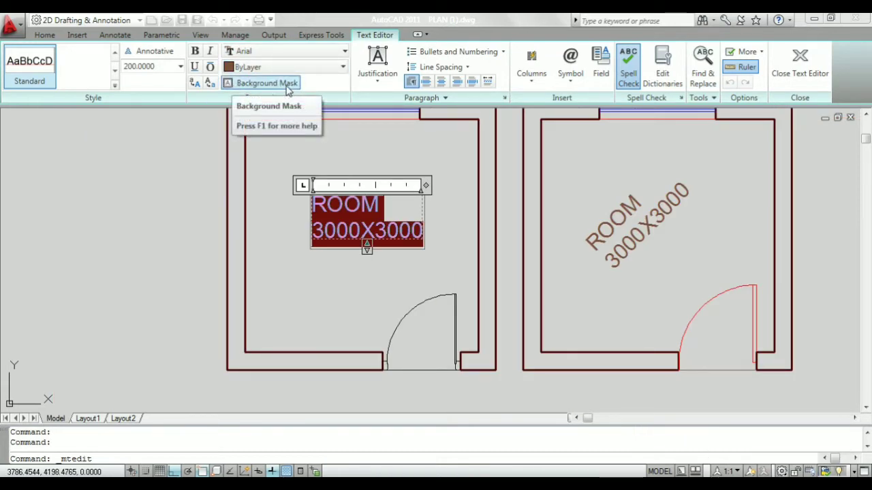
Apply a background mask using the drawing background color to the first square room's label, and finish editing the text.
left_click(235, 84)
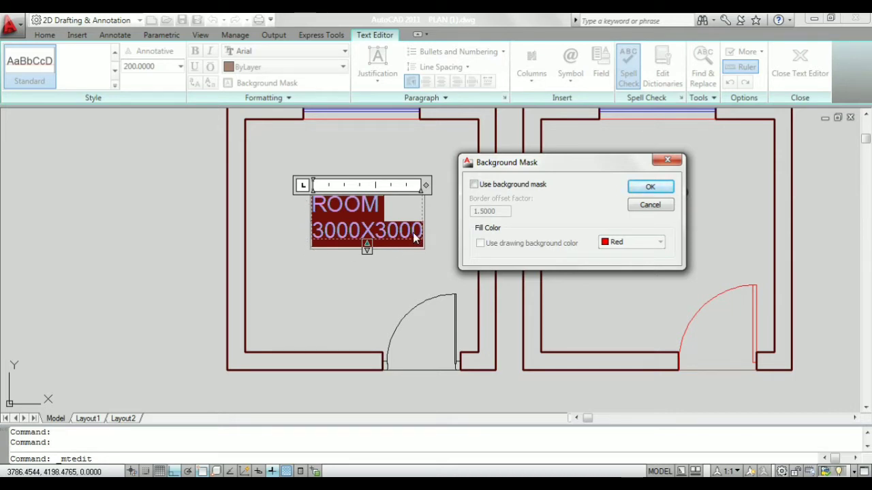
left_click(473, 185)
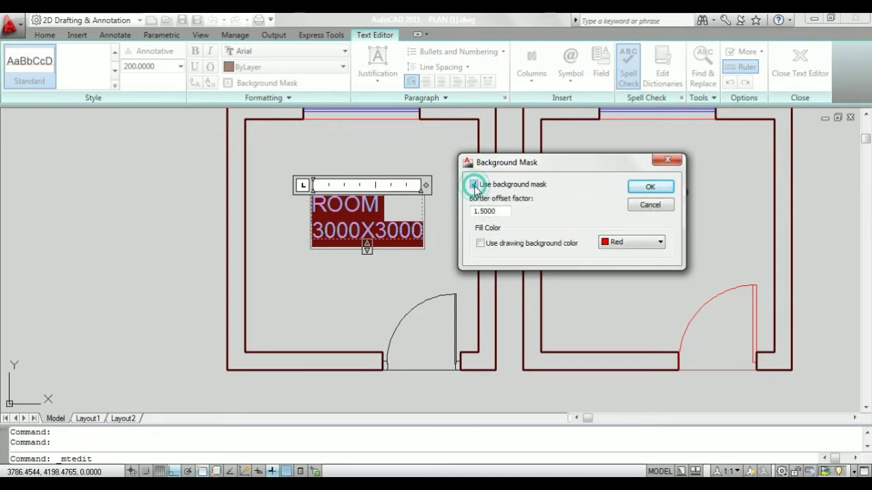
left_click(481, 243)
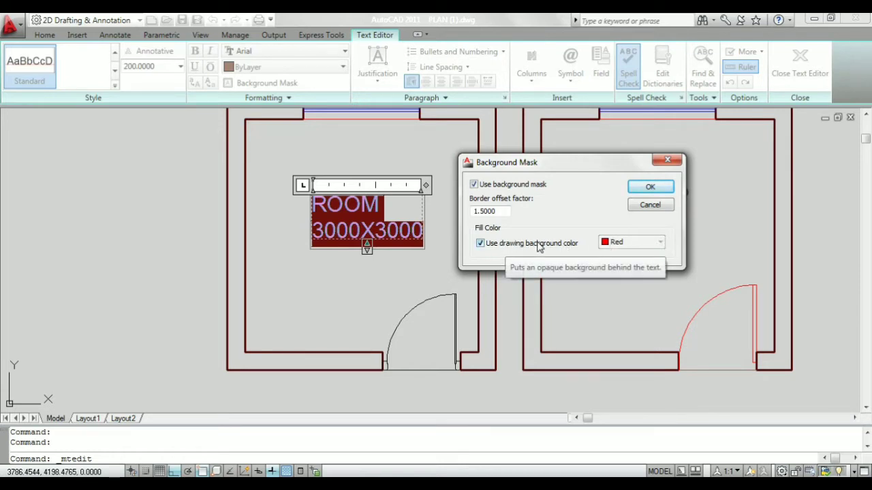
left_click(649, 188)
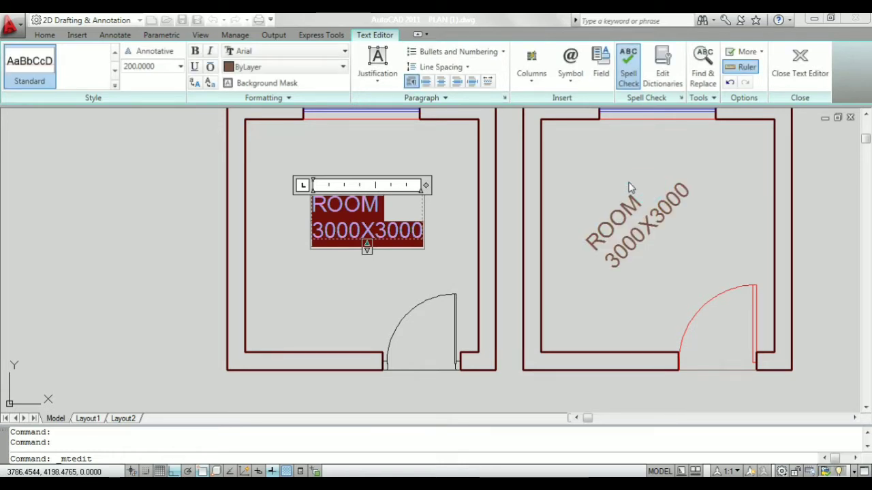
left_click(290, 274)
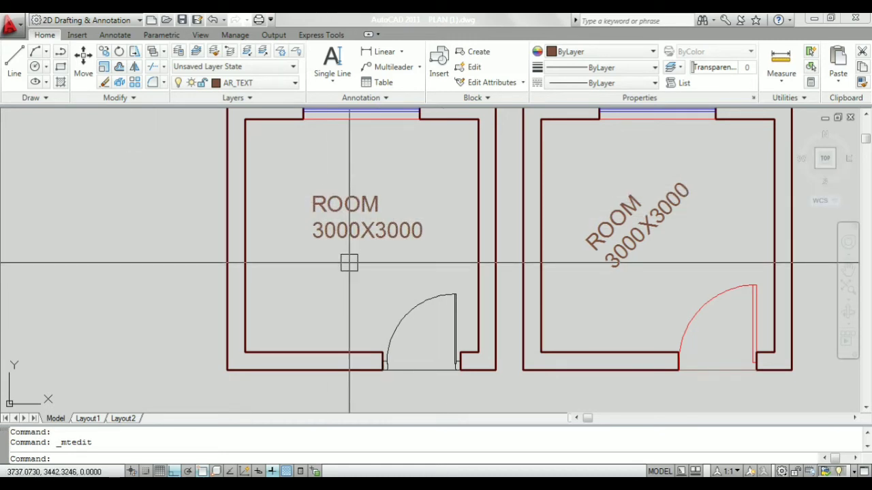
Move the first square room's masked label, with Ortho off, over the door and the adjoining wall.
type("m")
key("Return")
left_click(360, 203)
right_click(311, 233)
left_click(342, 227)
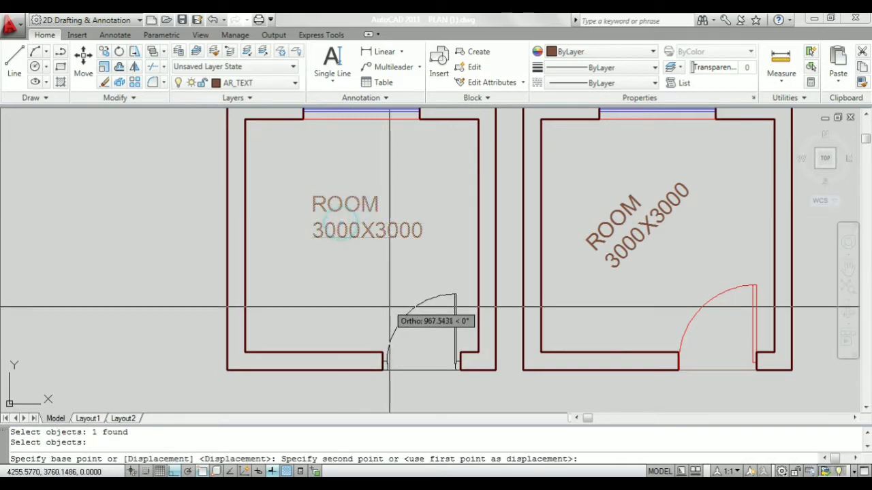
key("F8")
scroll(409, 334, "up", 3)
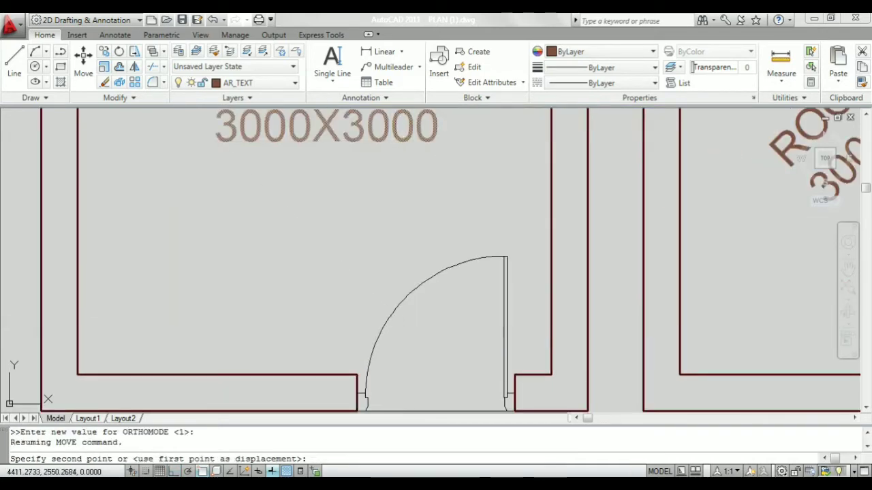
left_click(352, 346)
Examine how the background mask of the moved label covers the door and wall lines beneath it.
scroll(425, 195, "down", 2)
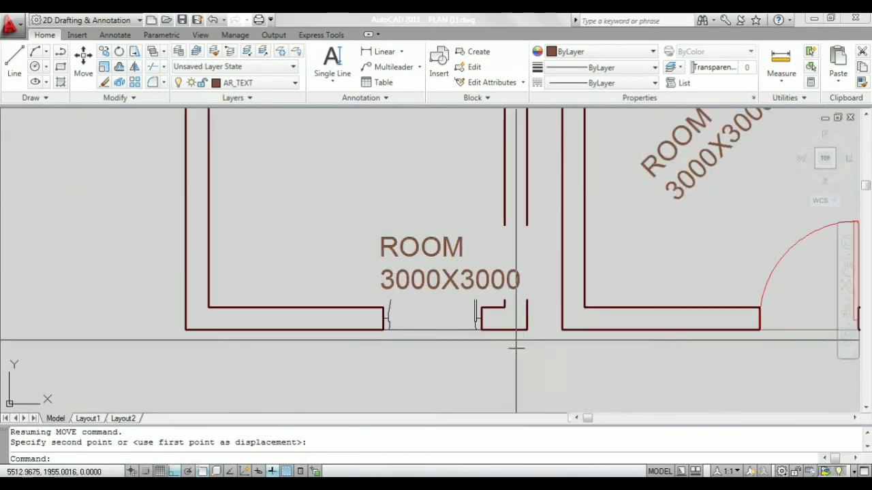
scroll(477, 347, "up", 2)
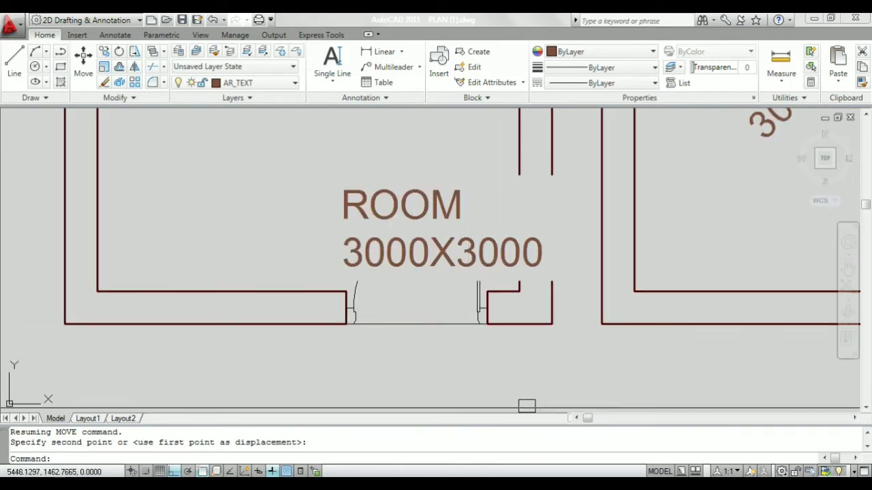
scroll(545, 399, "down", 3)
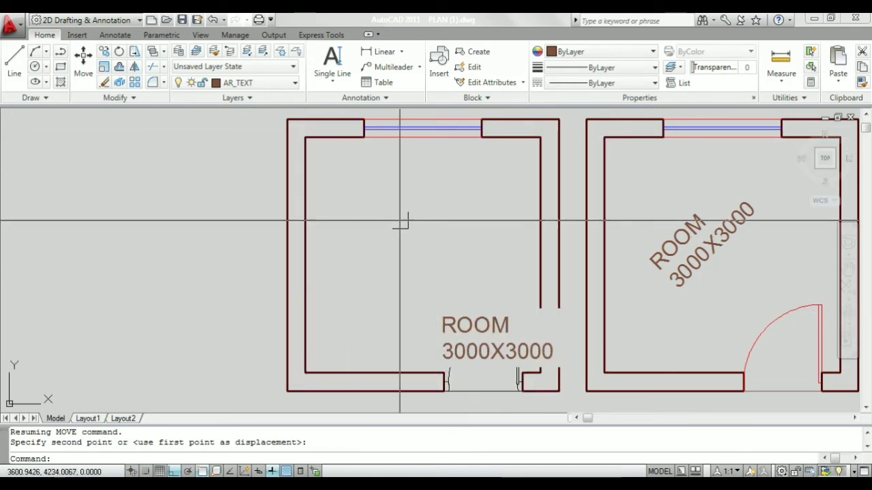
scroll(528, 358, "up", 3)
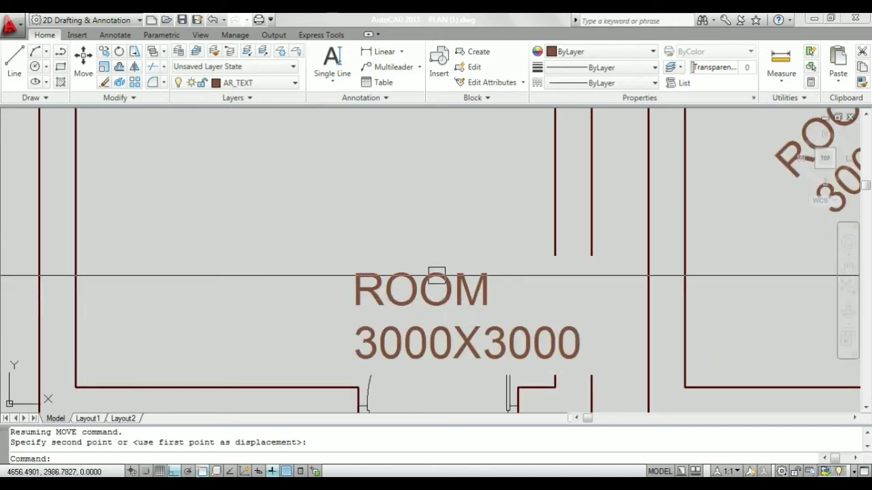
scroll(436, 276, "down", 3)
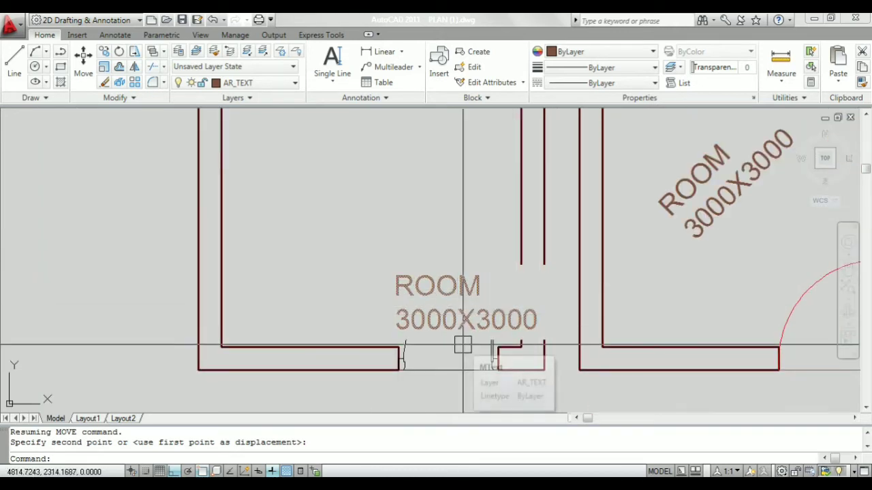
scroll(575, 394, "down", 2)
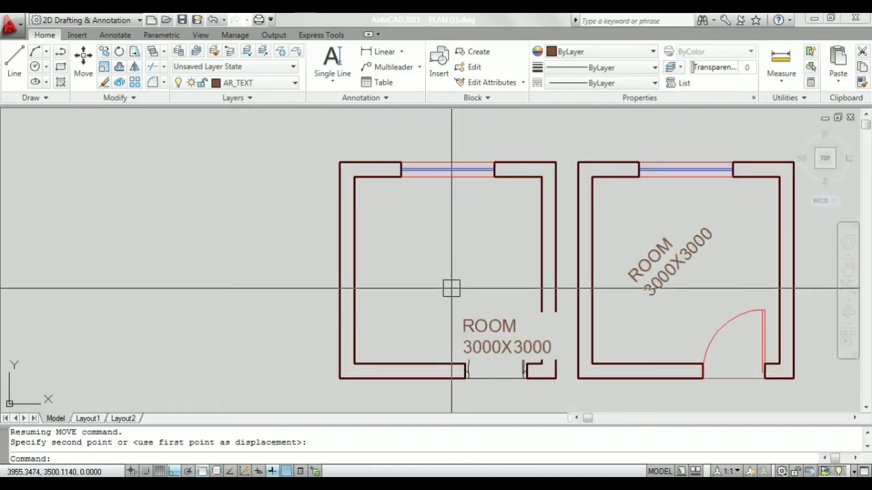
scroll(543, 392, "up", 1)
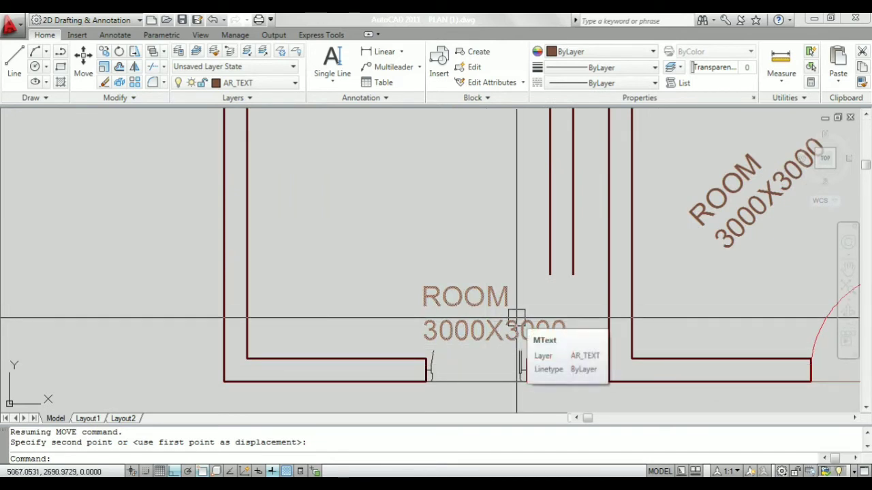
scroll(517, 317, "down", 3)
Move the first square room's label, with Ortho off, away from the door to the middle of the room.
type("m")
key("Return")
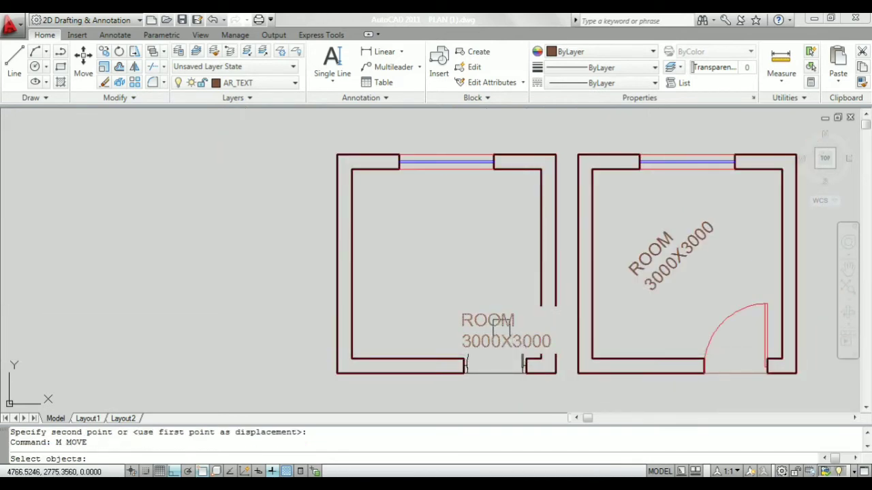
left_click(500, 322)
key("Return")
left_click(463, 347)
key("F8")
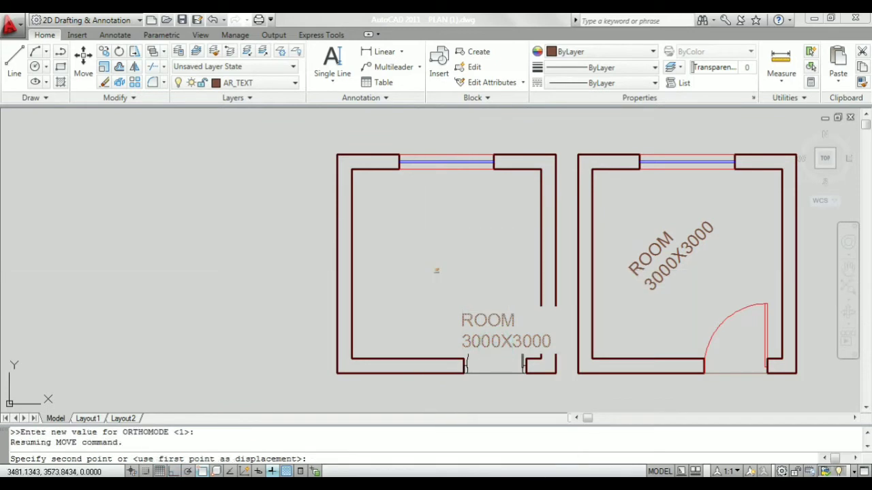
left_click(443, 281)
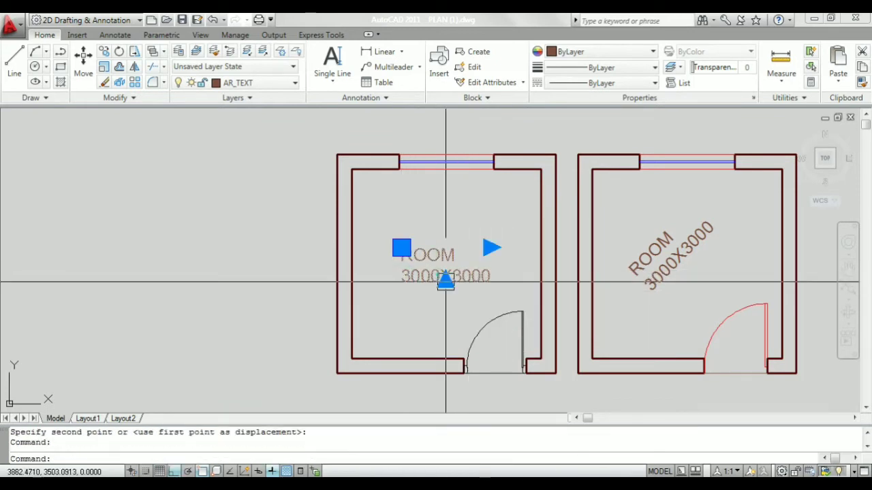
Change the background mask fill of the first square room's label from the drawing background color to Blue, and finish editing the text.
double_click(444, 276)
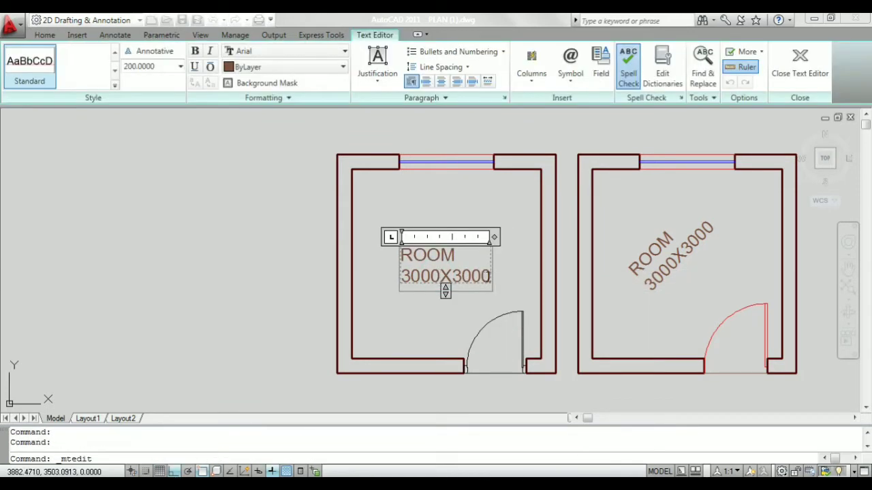
left_click_drag(490, 276, 391, 240)
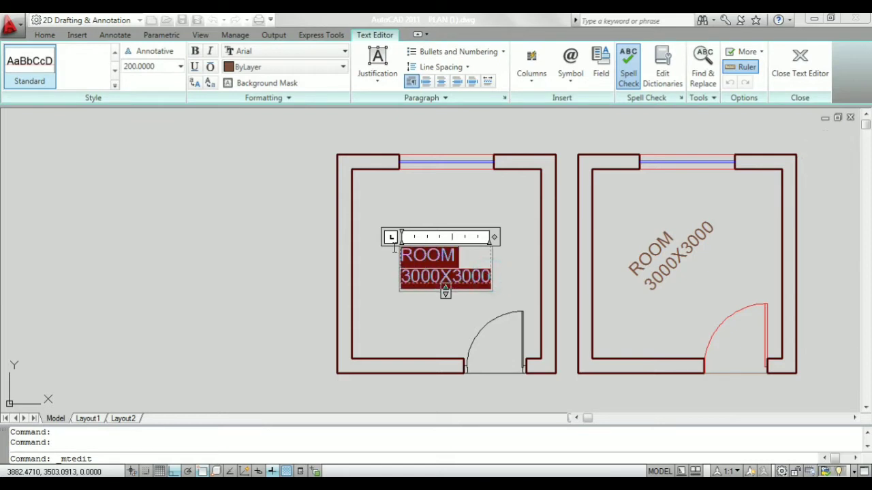
left_click(228, 83)
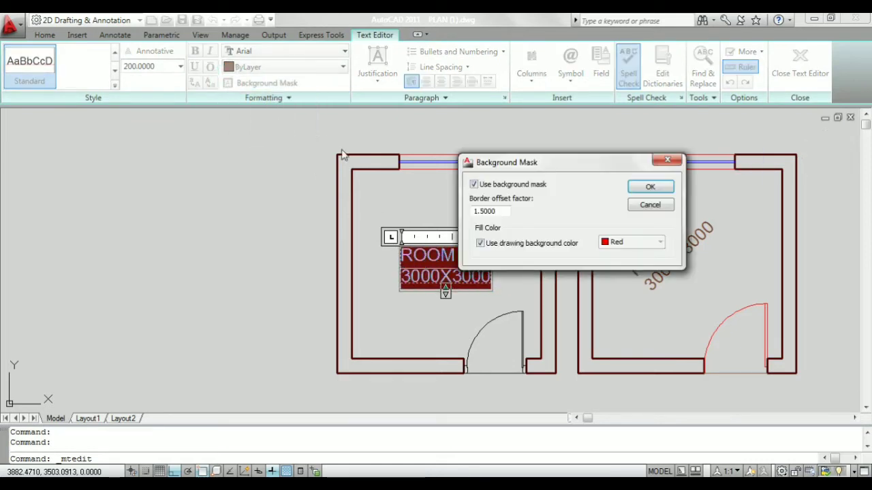
left_click_drag(559, 164, 663, 131)
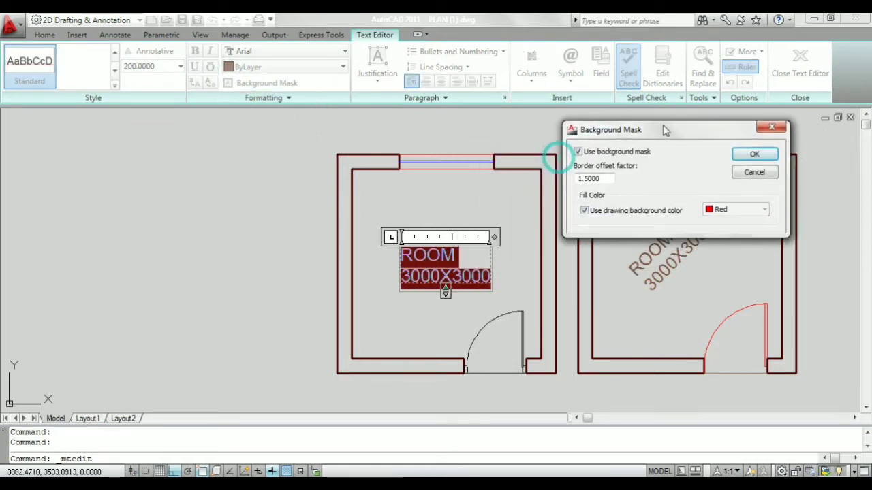
left_click(584, 212)
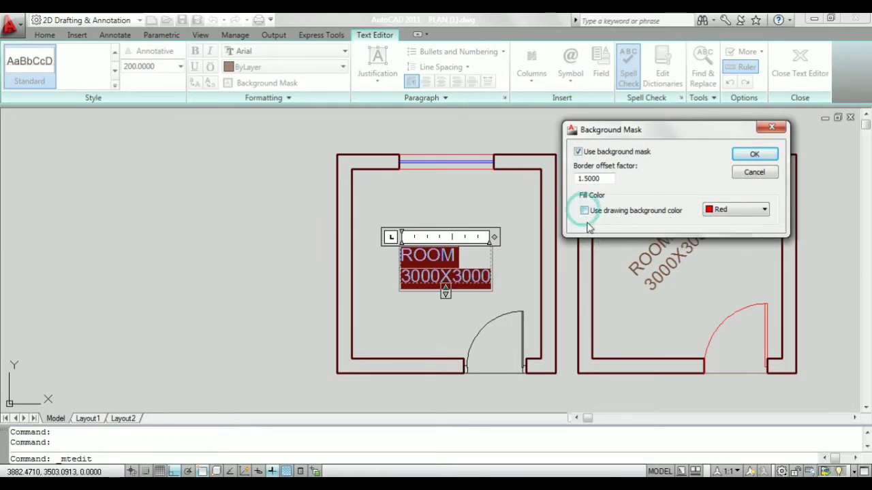
left_click(748, 212)
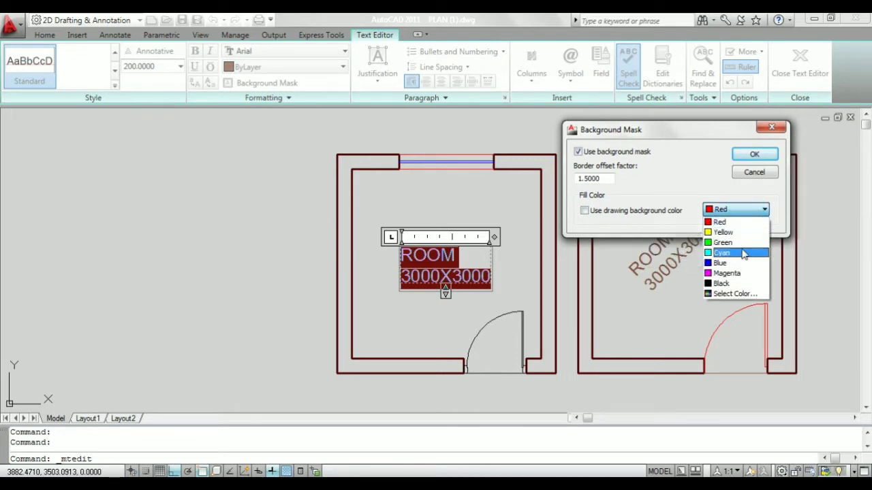
left_click(730, 263)
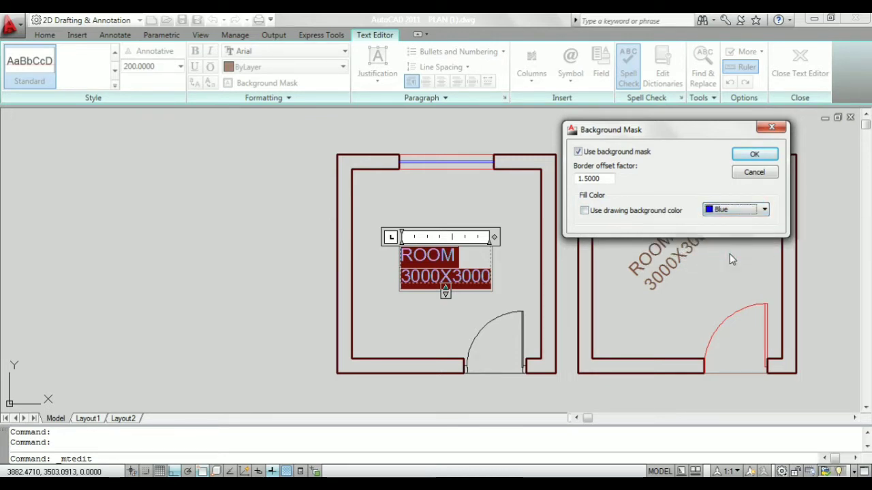
left_click(755, 155)
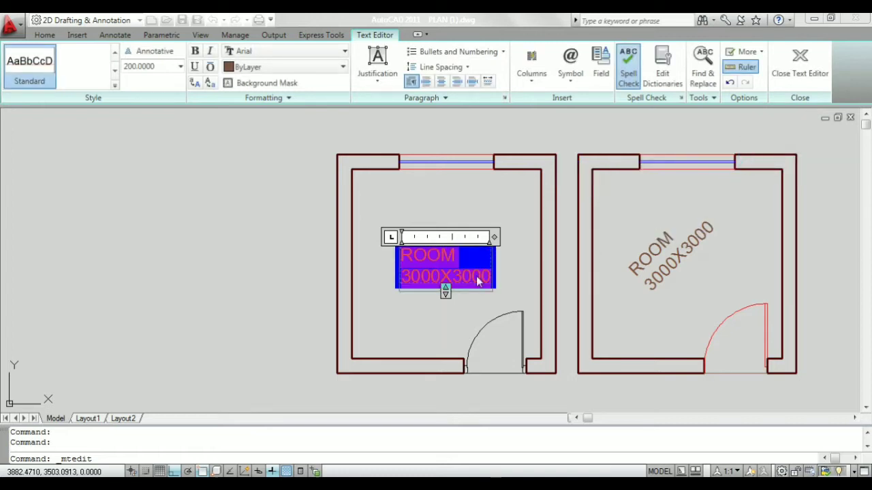
left_click(394, 214)
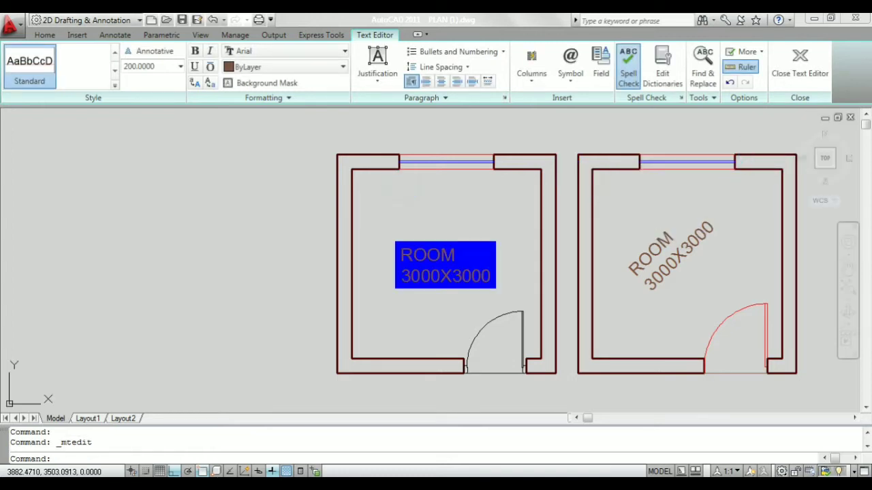
Reopen the first square room's label for editing and turn off its background mask.
scroll(439, 304, "up", 2)
left_click(389, 234)
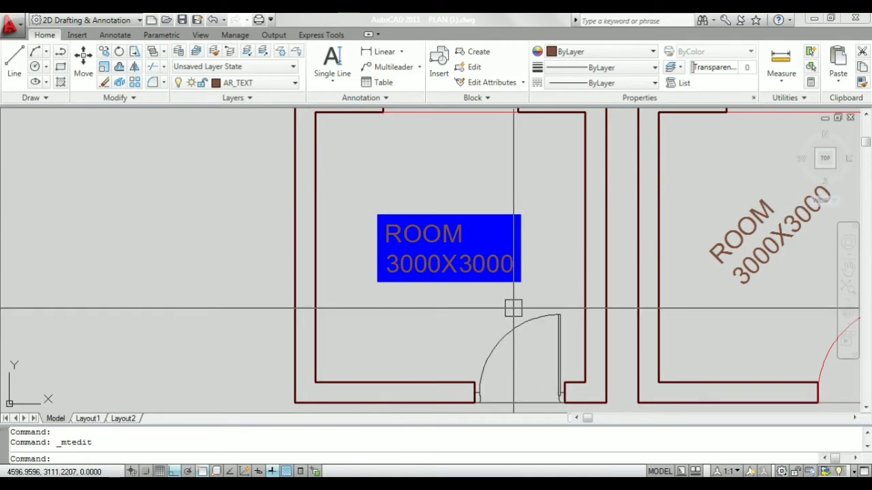
scroll(541, 318, "down", 2)
scroll(540, 314, "up", 2)
double_click(514, 285)
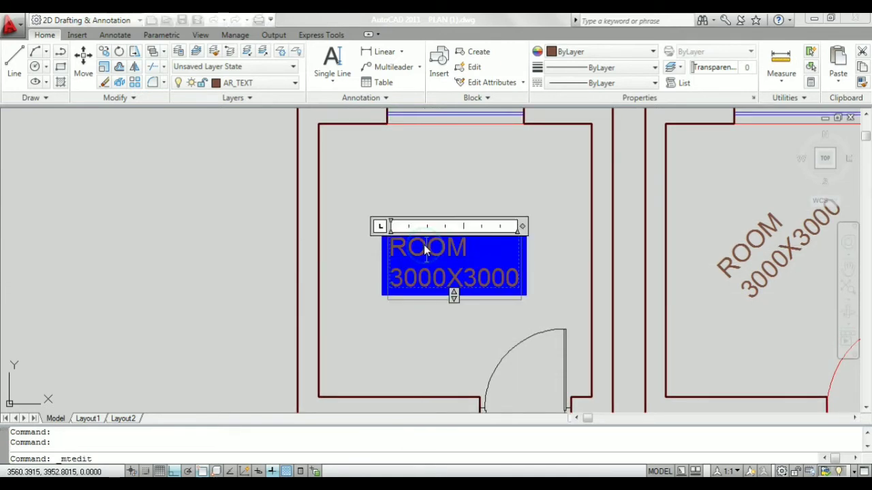
triple_click(512, 281)
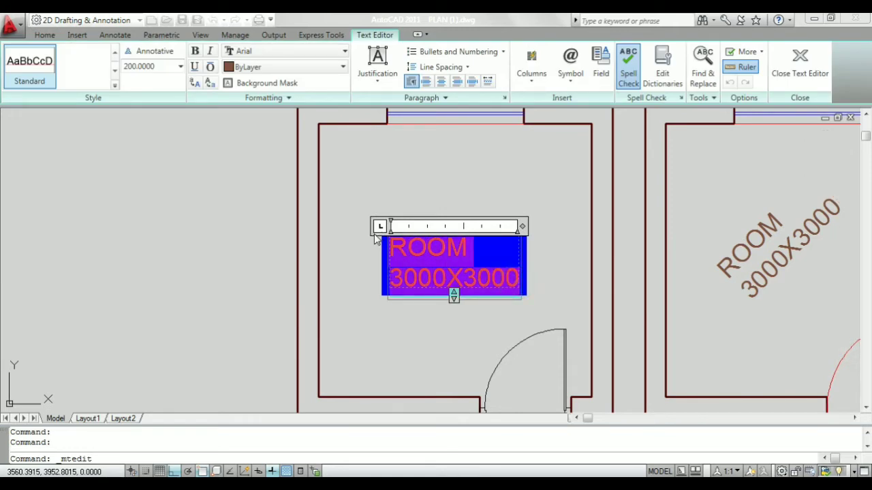
left_click(229, 83)
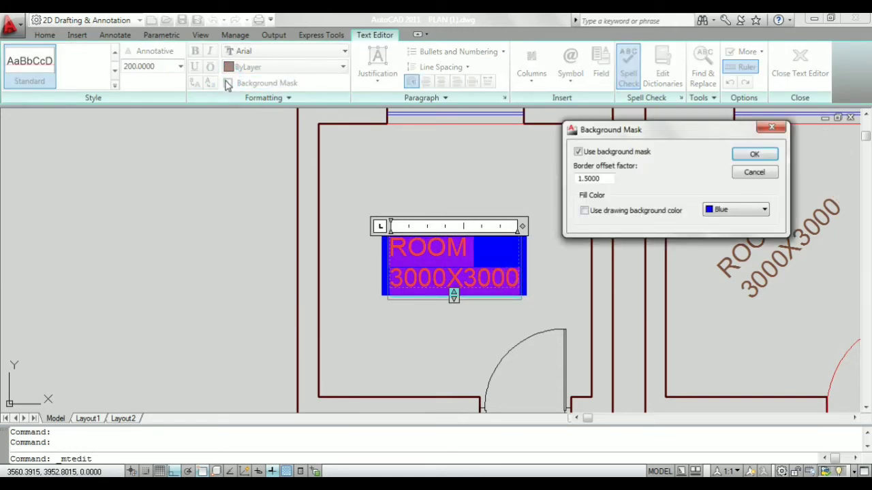
left_click(578, 151)
left_click(754, 155)
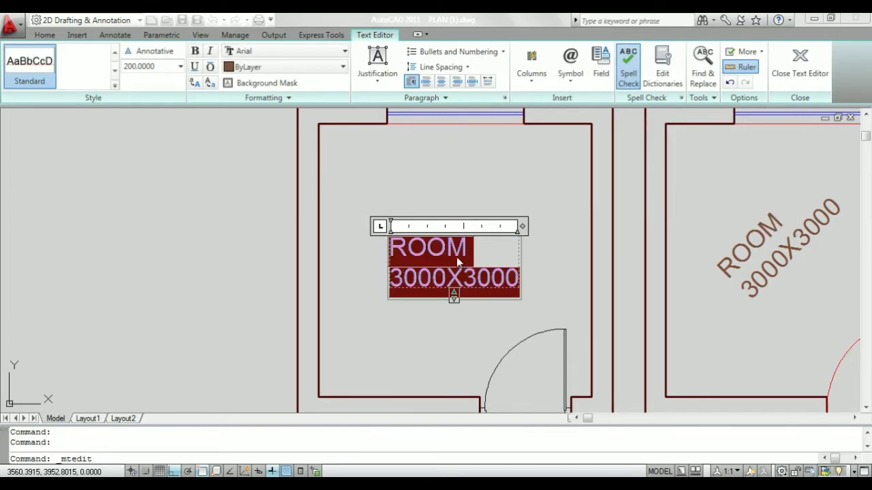
Try Middle Center justification on the first square room's label and set it back to Top Left.
left_click(379, 85)
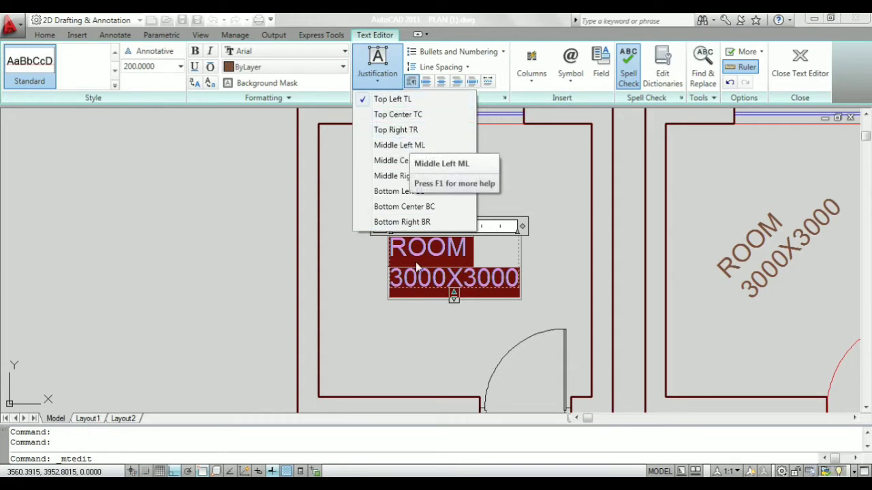
left_click(391, 161)
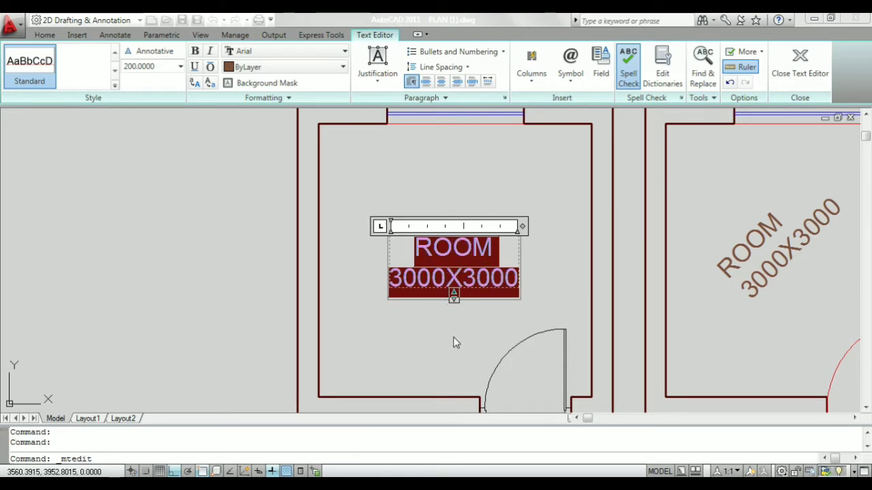
left_click(377, 78)
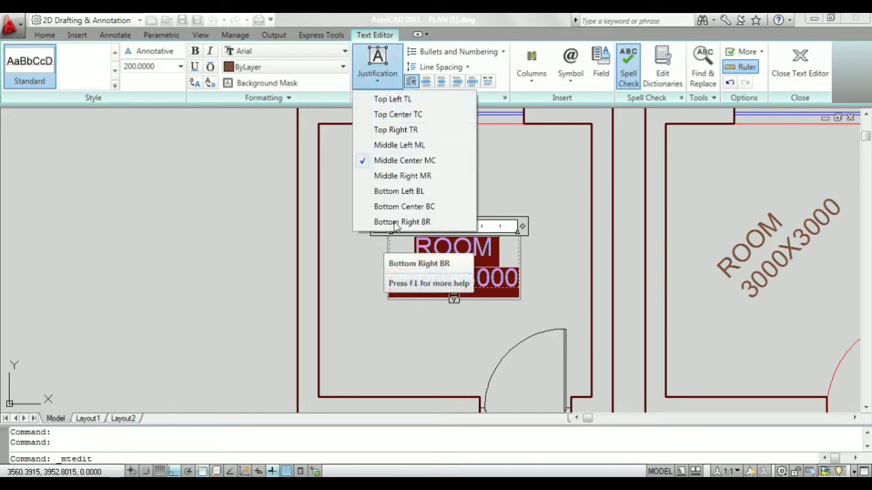
left_click(402, 100)
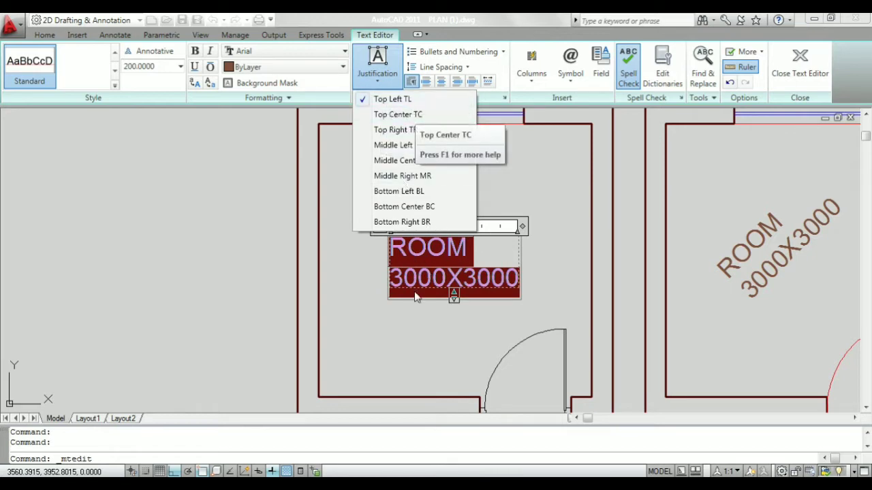
left_click(438, 353)
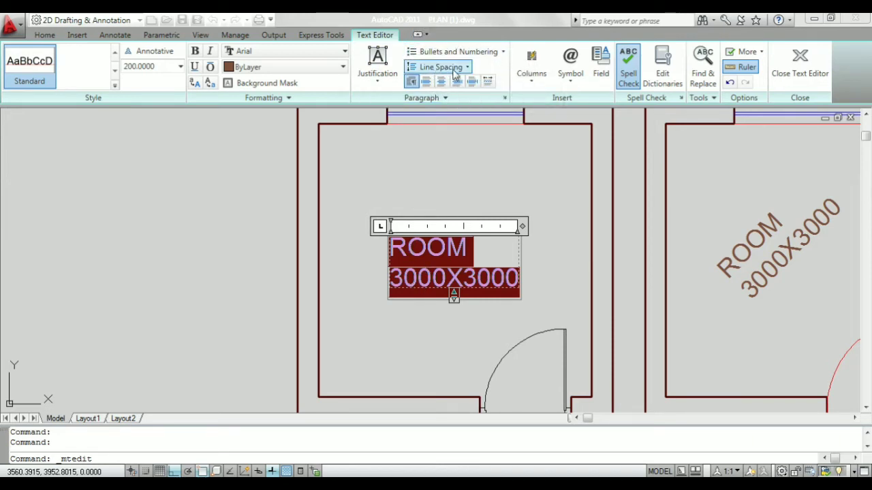
Set the line spacing of both lines in the first square room's label to 2.0x.
scroll(470, 240, "up", 5)
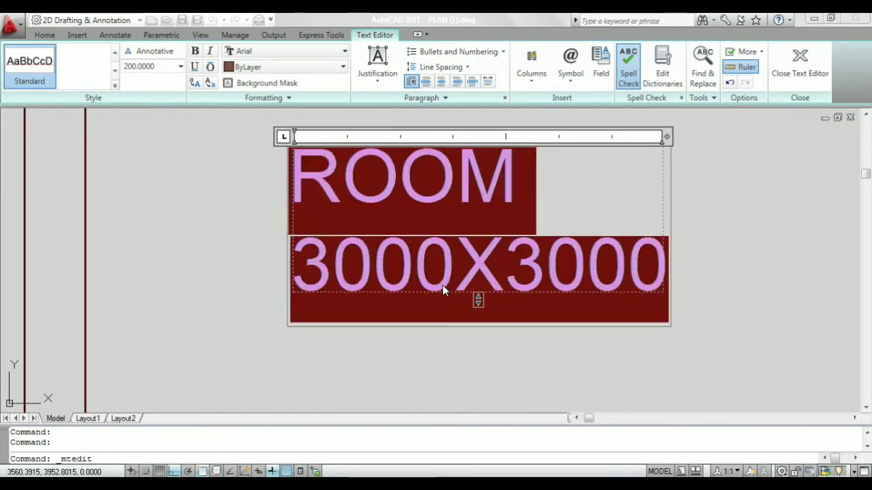
scroll(440, 295, "down", 2)
scroll(425, 230, "up", 1)
scroll(420, 237, "down", 2)
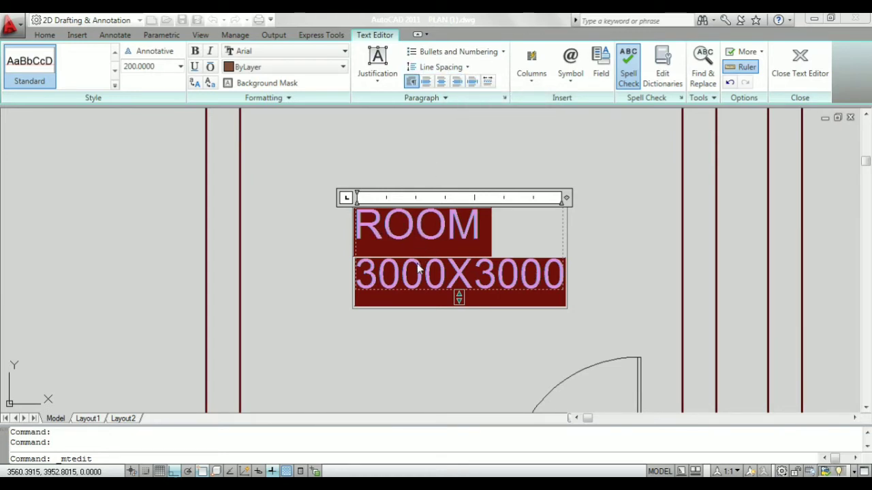
left_click(468, 67)
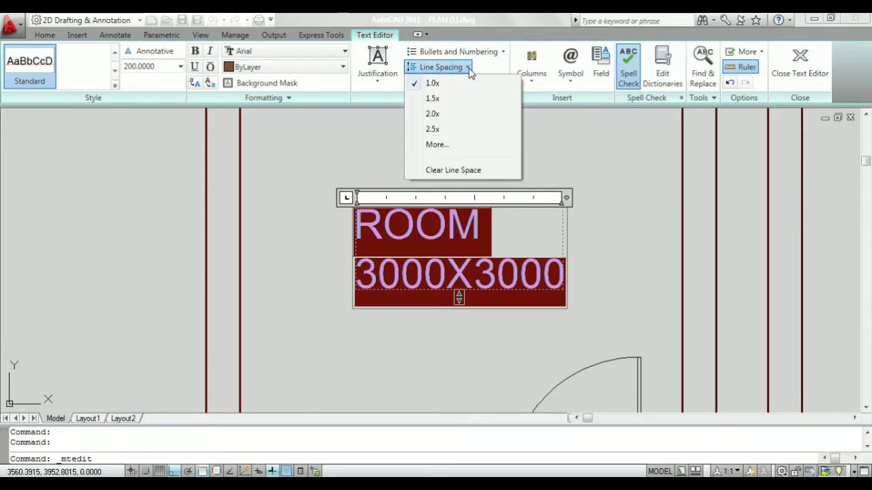
left_click(435, 114)
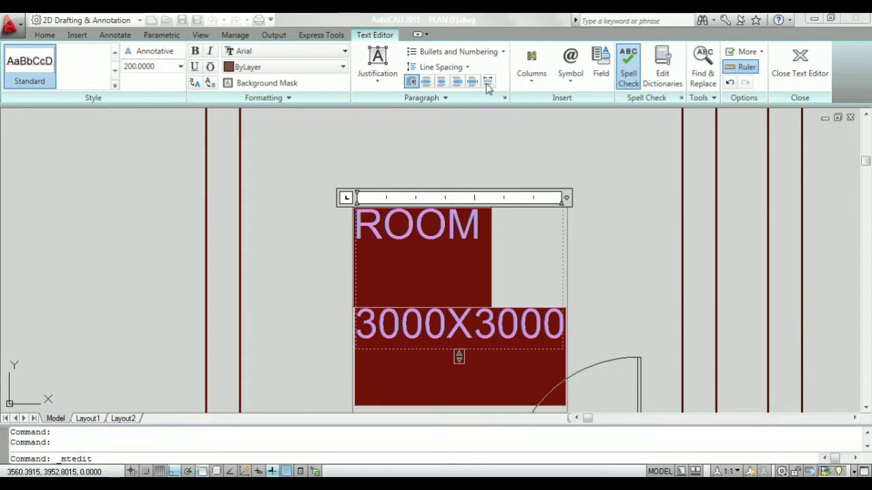
Return both lines of the first square room's label to single line spacing and finish editing the text.
left_click(467, 68)
left_click(443, 85)
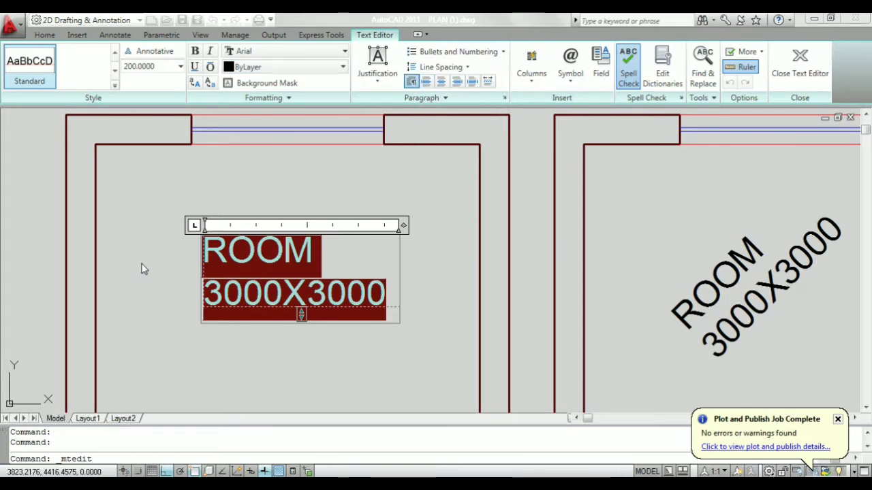
left_click(131, 269)
Copy the first square room's label into the circular room, with Ortho mode turned off for free placement.
scroll(190, 234, "down", 4)
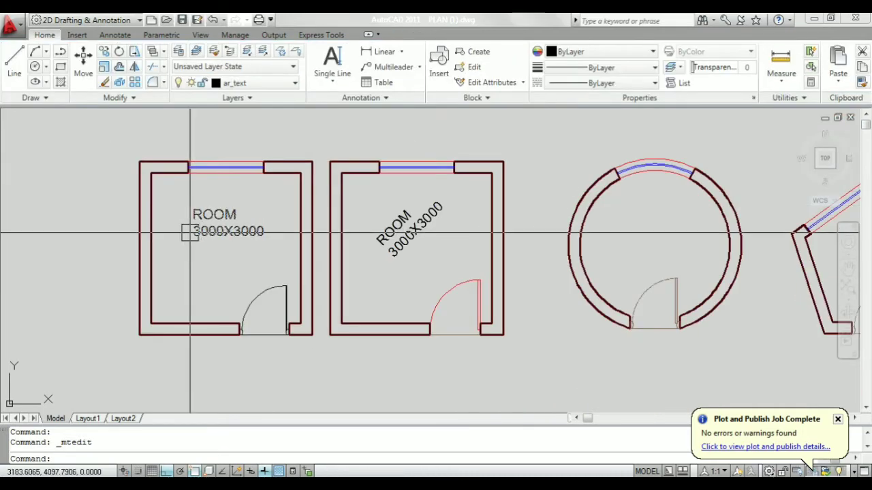
scroll(190, 234, "down", 2)
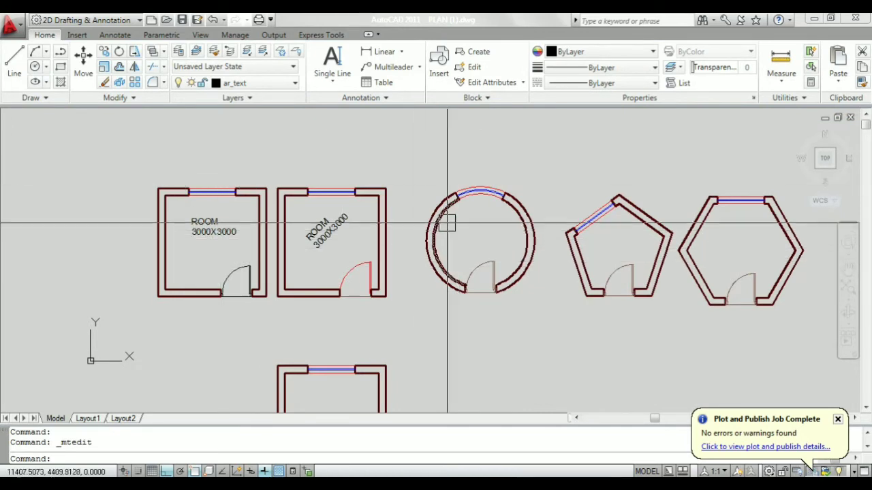
scroll(447, 223, "down", 2)
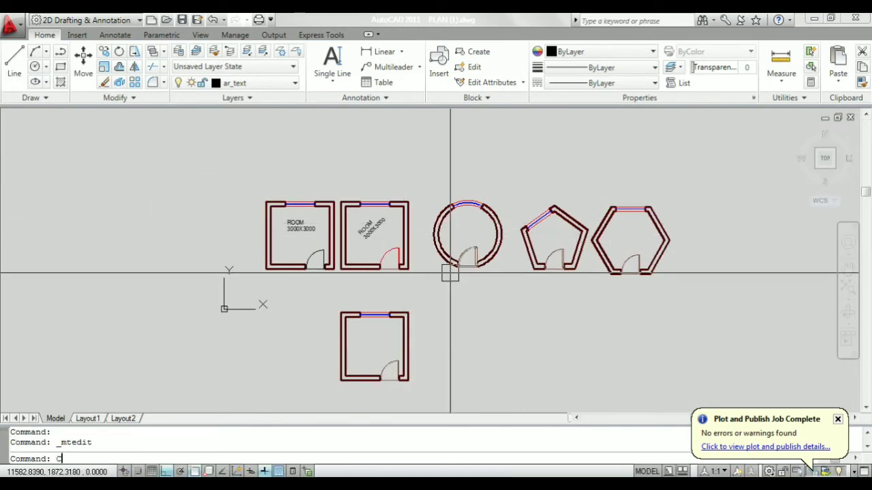
type("O")
key("Return")
scroll(281, 240, "up", 6)
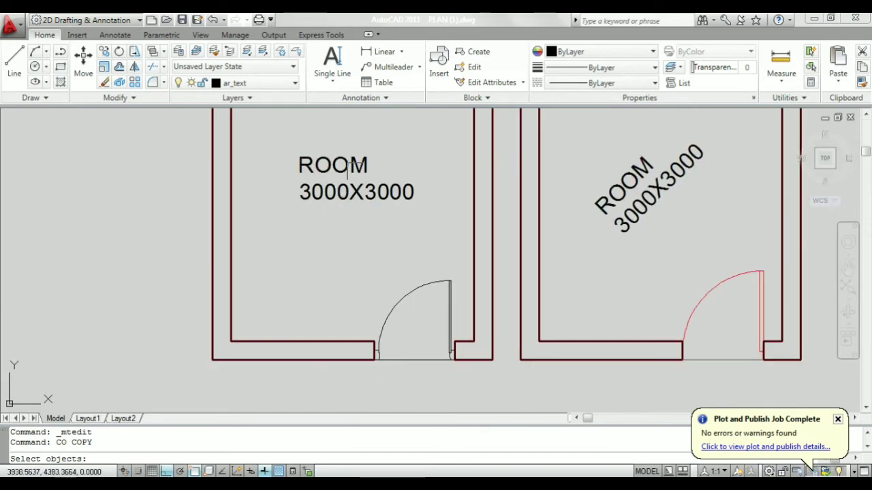
left_click(354, 167)
key("Return")
left_click(331, 169)
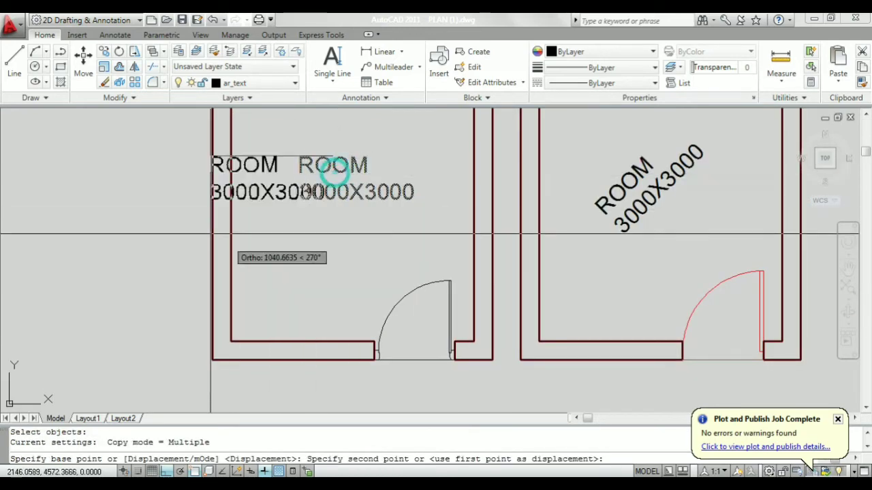
scroll(326, 240, "down", 6)
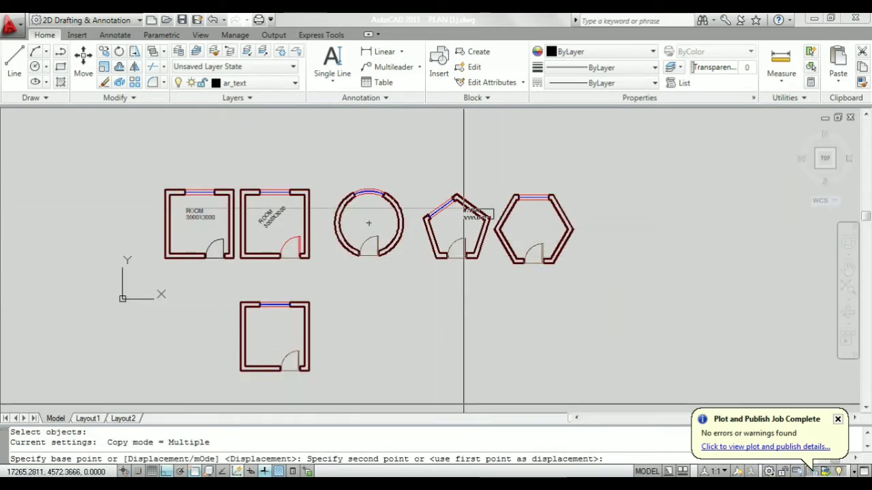
left_click(166, 472)
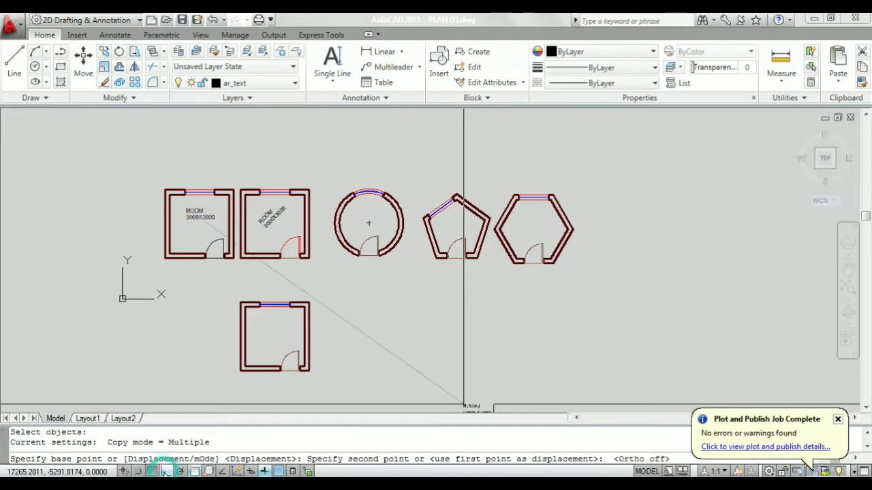
scroll(368, 229, "up", 5)
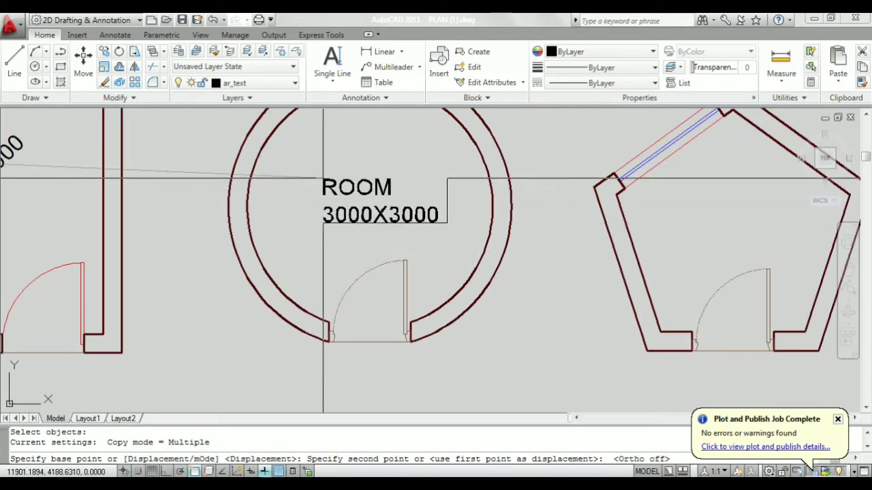
left_click(323, 179)
Place further copies of the label in the pentagonal, hexagonal and lower square rooms, and end the copying.
scroll(322, 179, "down", 5)
scroll(286, 214, "up", 5)
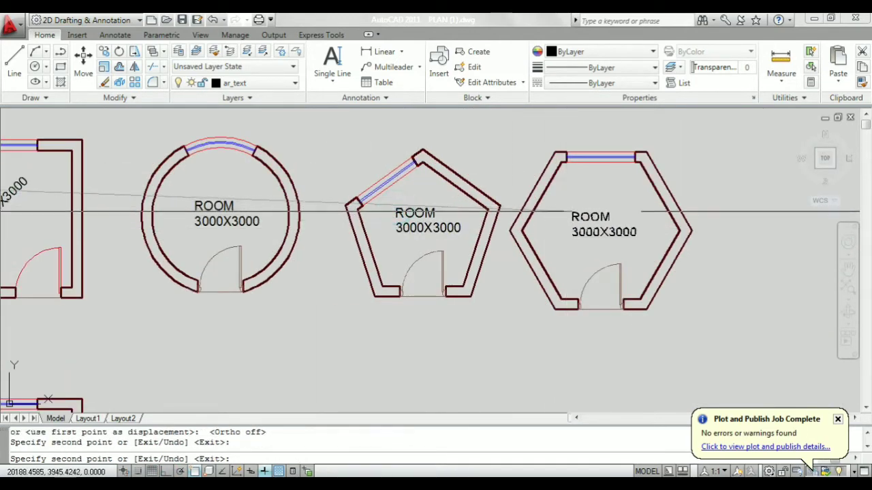
left_click(571, 209)
scroll(591, 116, "down", 4)
scroll(207, 368, "up", 3)
left_click(201, 316)
scroll(340, 299, "down", 4)
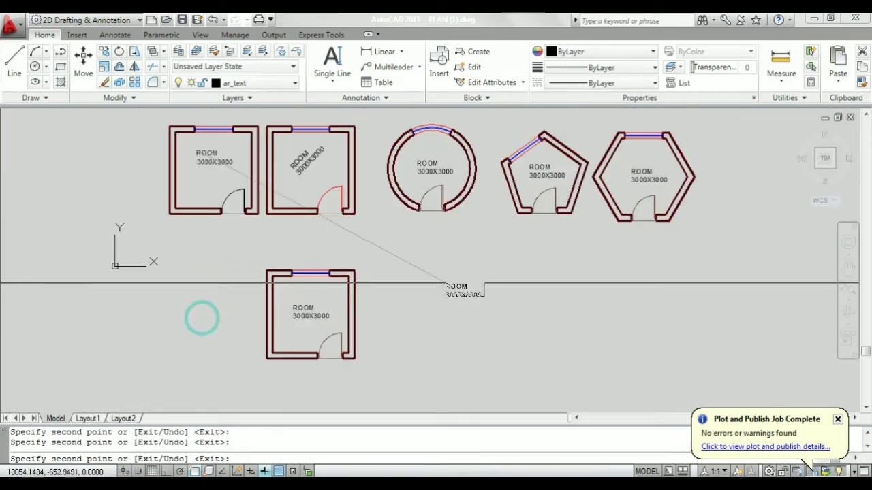
scroll(354, 283, "up", 2)
key("Escape")
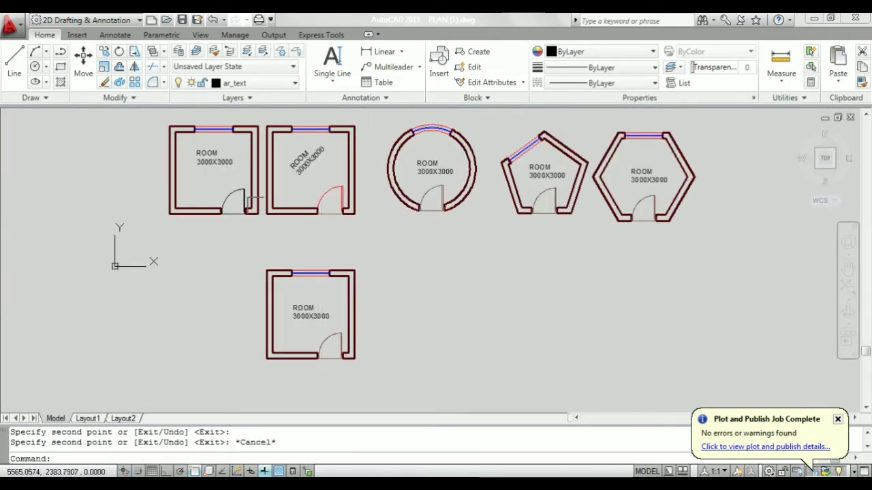
Examine the room labels across the plan, comparing the square rooms' text with the copies in the other room shapes.
scroll(232, 173, "up", 5)
scroll(273, 200, "down", 2)
scroll(198, 192, "up", 3)
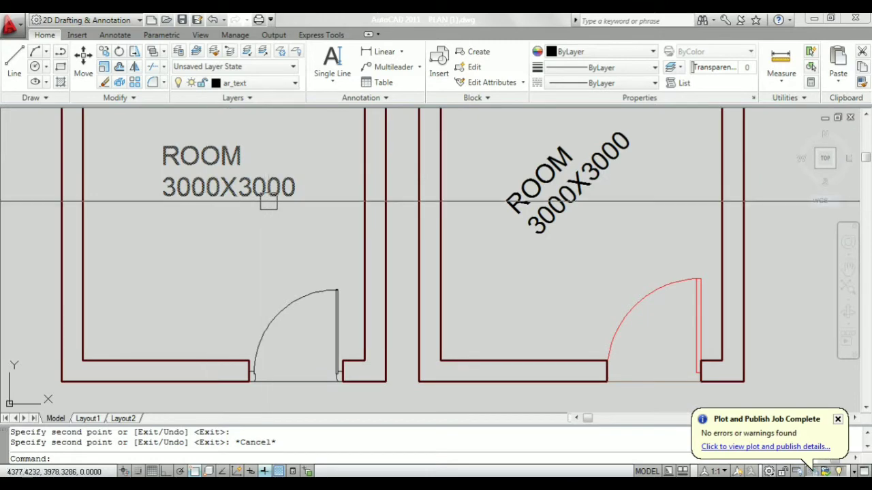
scroll(141, 240, "down", 7)
scroll(348, 222, "up", 2)
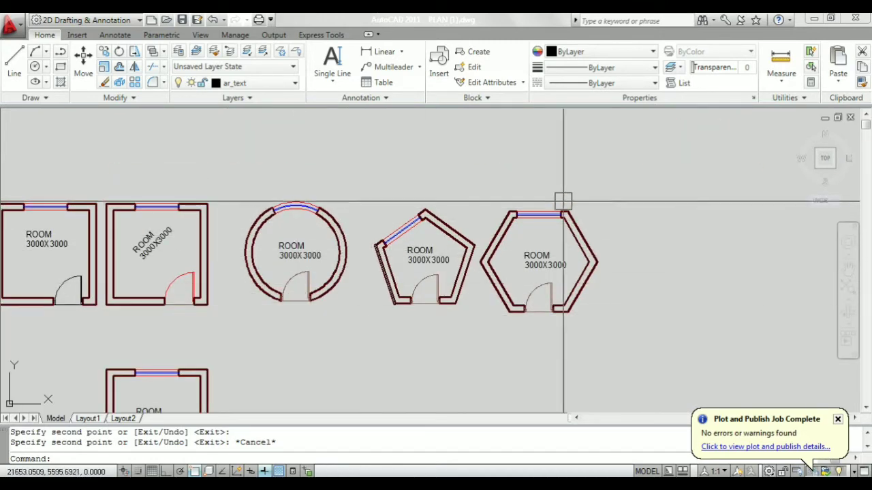
scroll(294, 268, "up", 5)
scroll(293, 268, "up", 2)
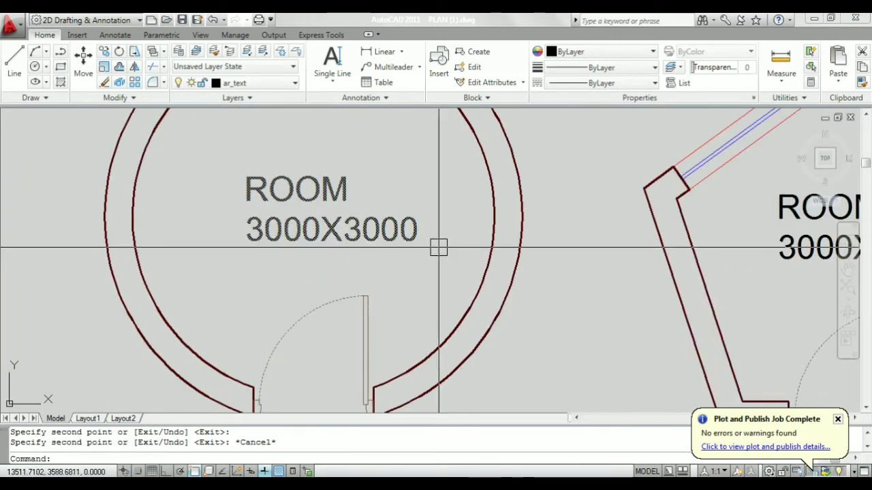
scroll(338, 312, "down", 5)
scroll(338, 312, "up", 3)
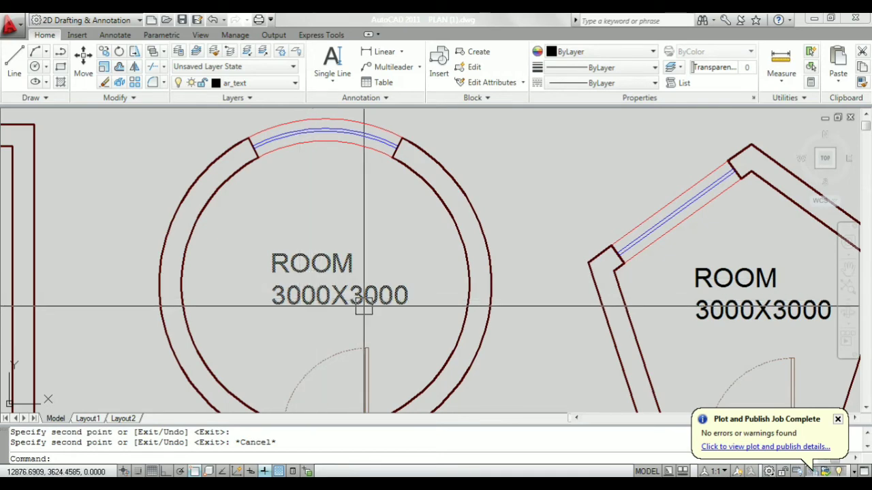
Replace "X3000" in the circular room's label with the Diameter symbol so the line reads 3000Ø.
scroll(367, 285, "up", 3)
double_click(361, 284)
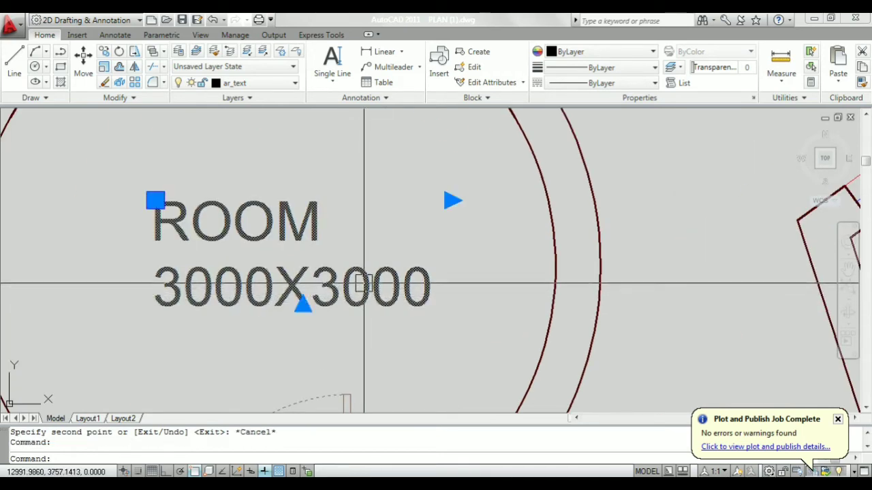
left_click_drag(435, 296, 280, 298)
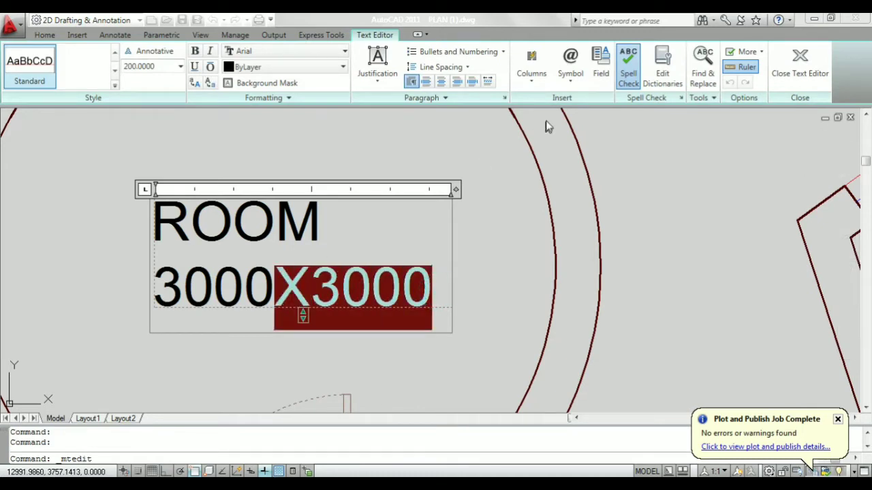
left_click(569, 75)
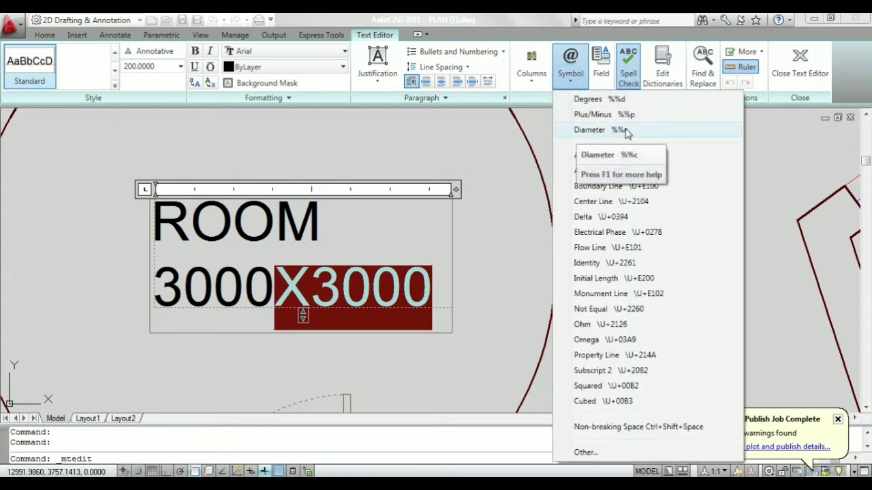
left_click(592, 130)
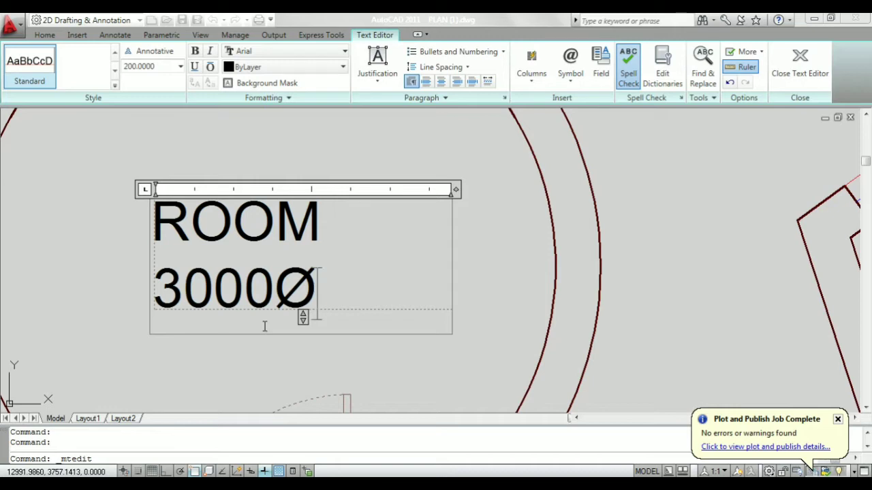
Look through the other available text symbols without inserting one, and finish editing the circular room's label.
left_click(569, 72)
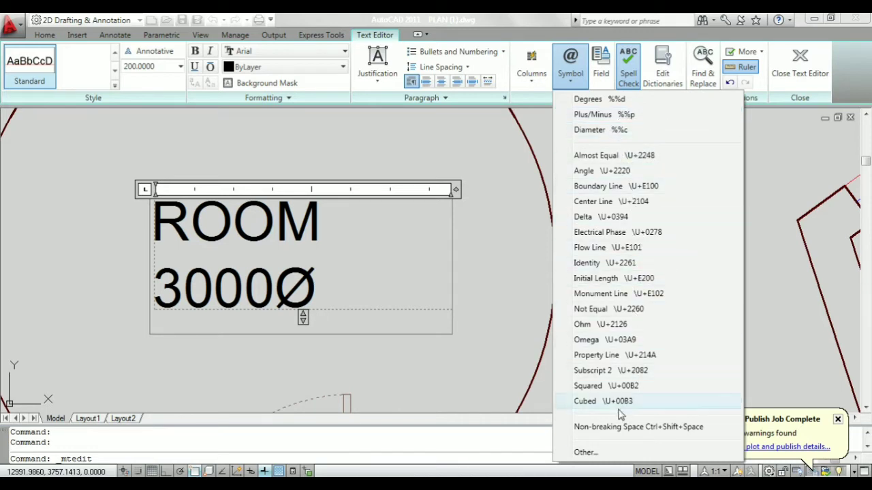
left_click(379, 248)
left_click(515, 270)
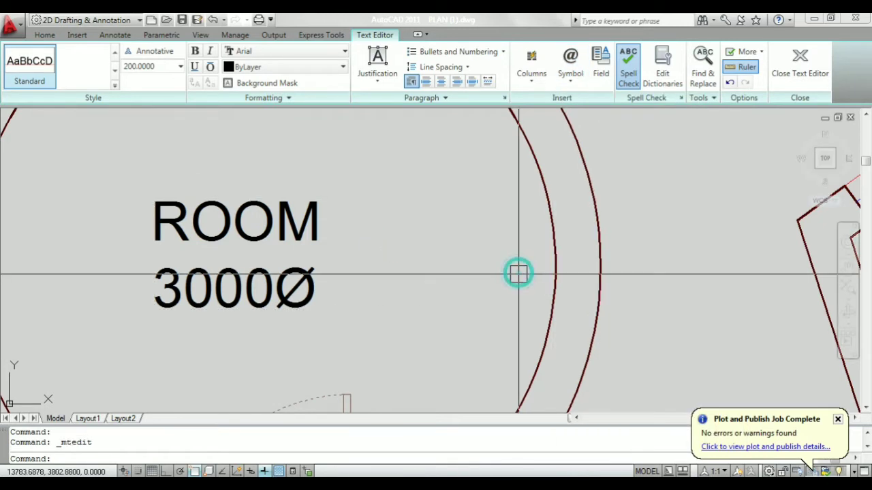
Create a new layer named AR_AREA and set its color to 40.
scroll(472, 325, "down", 3)
scroll(549, 288, "up", 3)
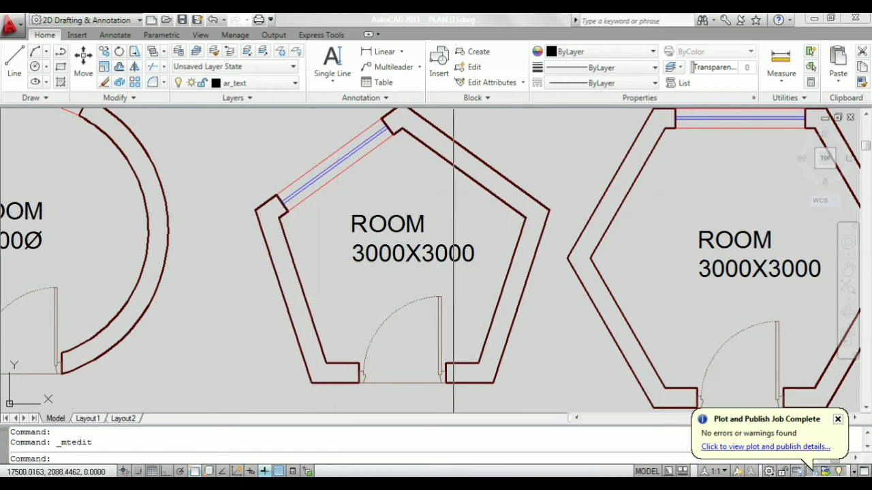
middle_click_drag(517, 218, 447, 229)
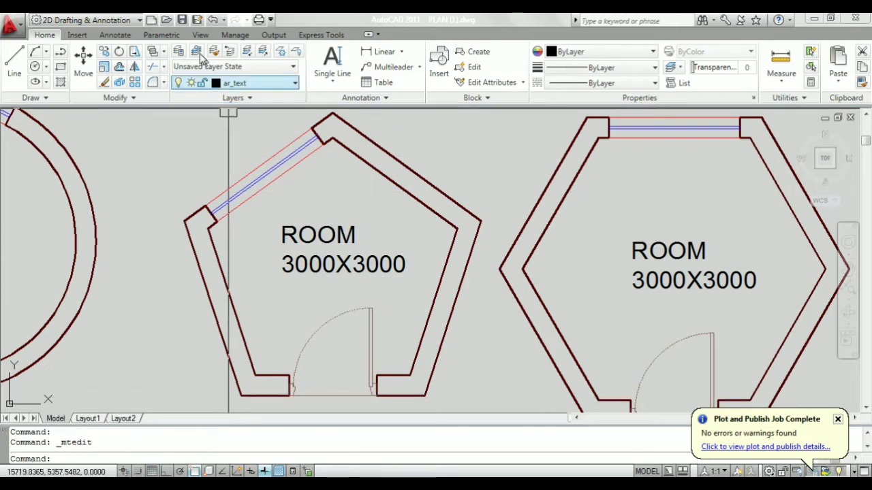
left_click(179, 51)
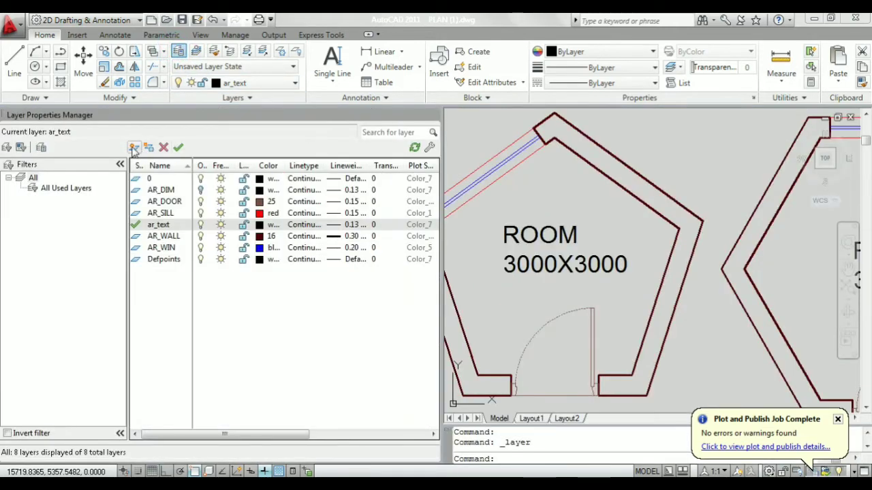
left_click(134, 148)
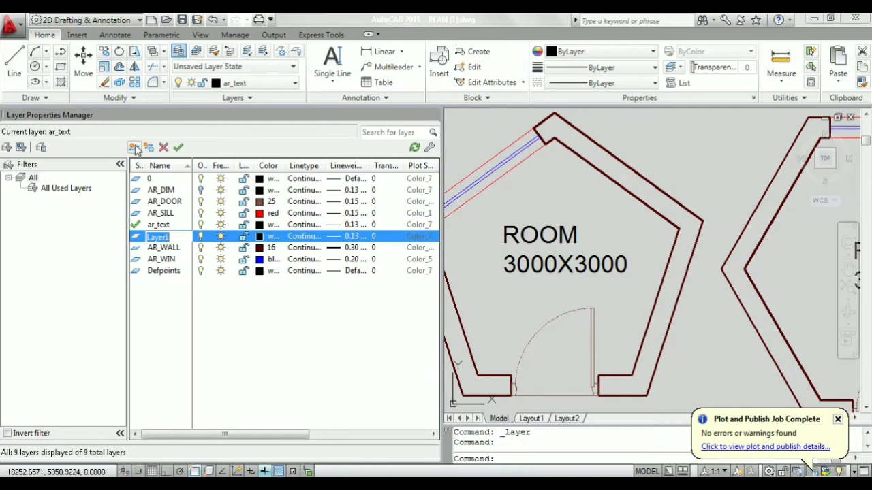
type("AR_AREA")
left_click(266, 236)
left_click(474, 262)
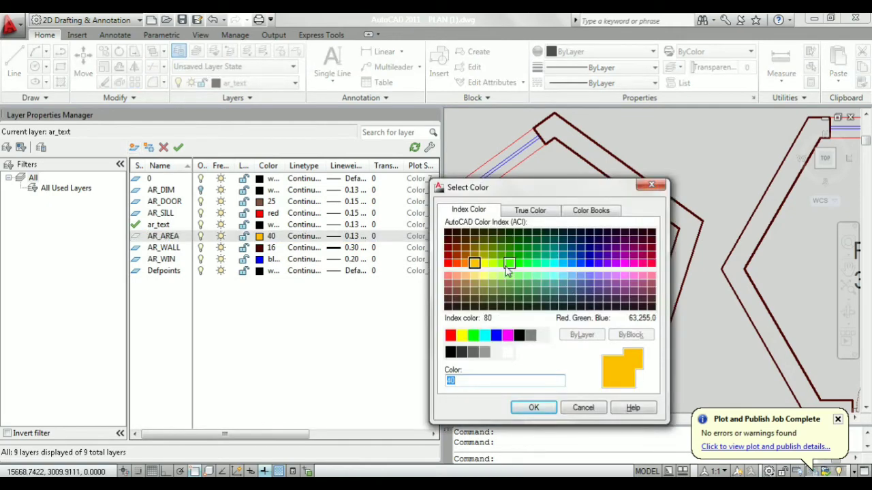
left_click(523, 408)
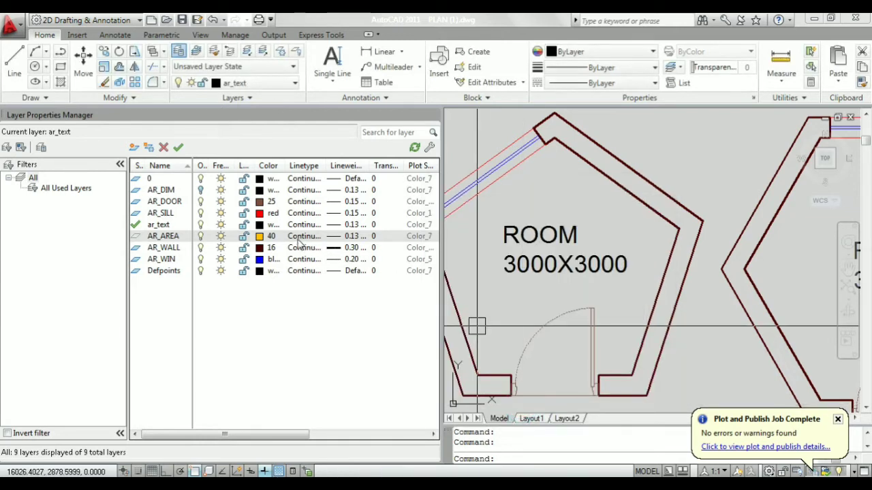
Set the AR_AREA layer's lineweight to 0.35 mm and make AR_AREA the current layer.
left_click(350, 237)
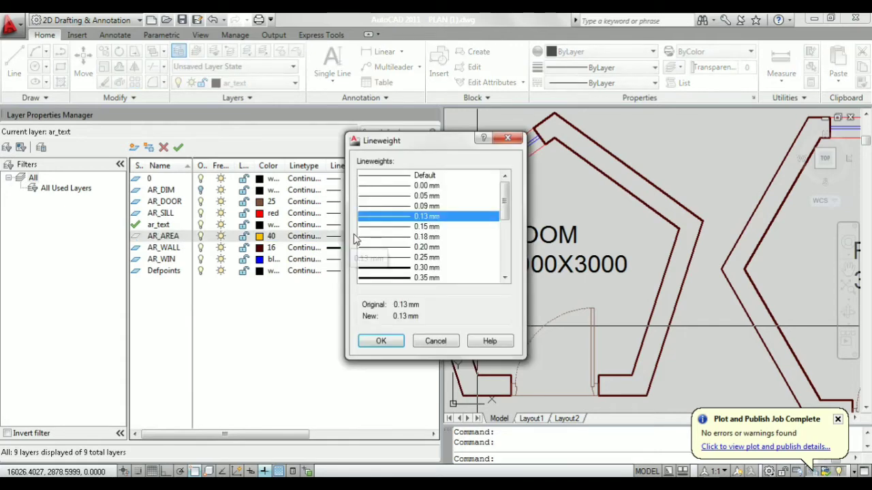
left_click(429, 278)
left_click(381, 342)
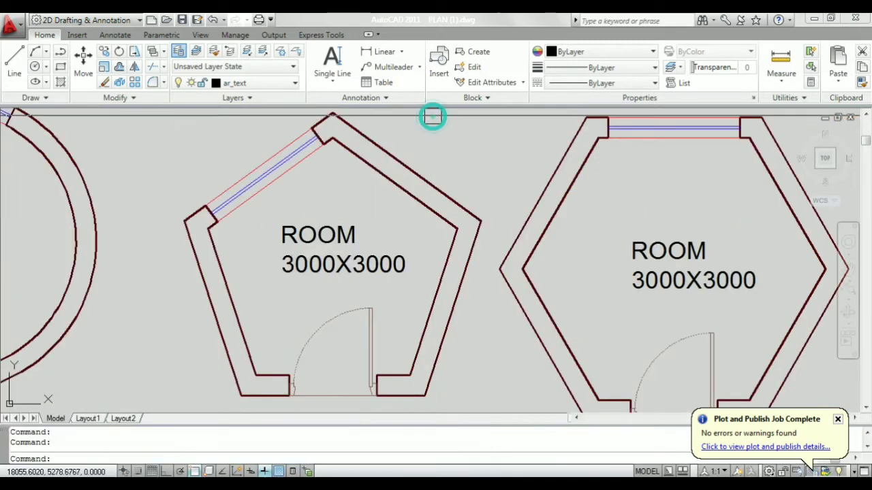
left_click(433, 115)
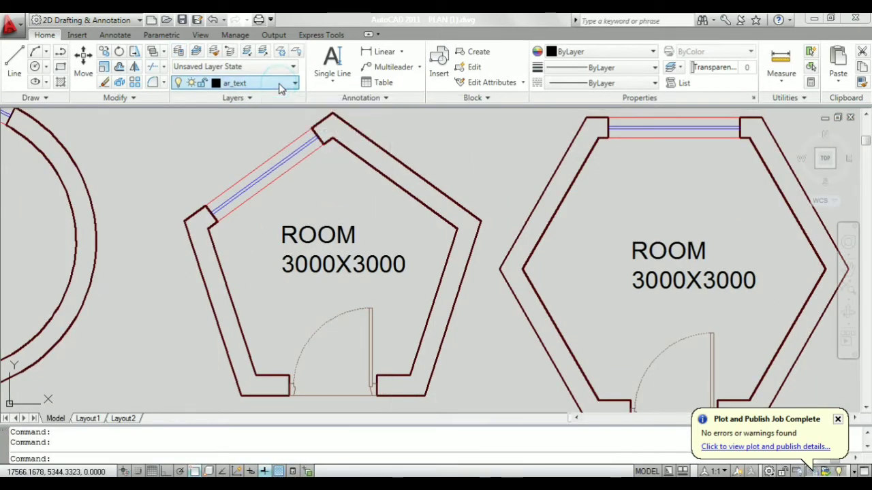
left_click(279, 84)
left_click(261, 113)
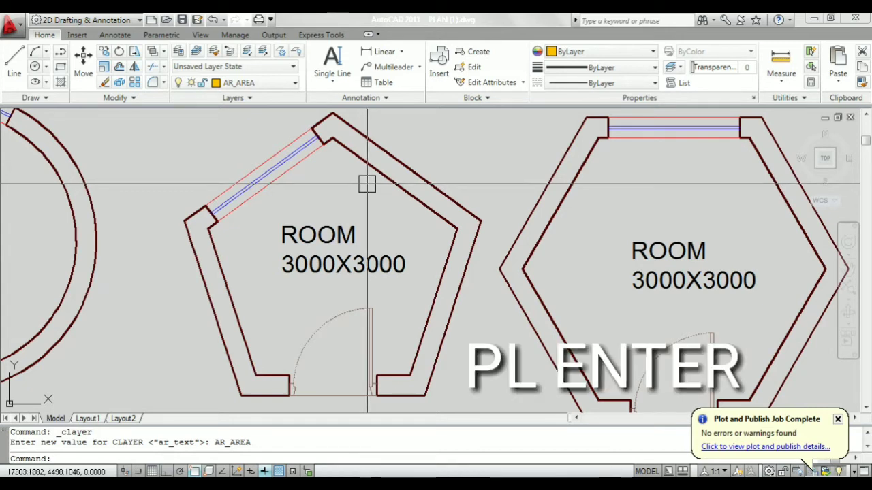
Start a polyline at the pentagonal room's inner apex and trace the window side and left wall to the lower-left inner corner.
type("P")
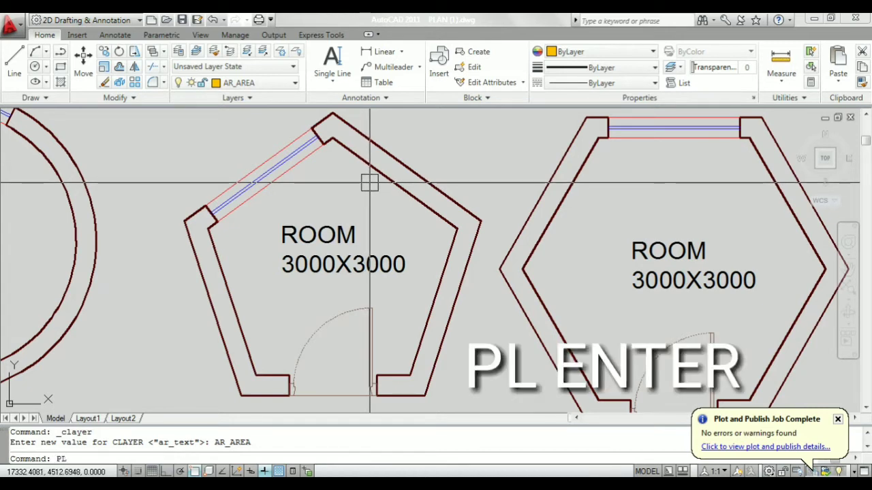
type("L")
key("Return")
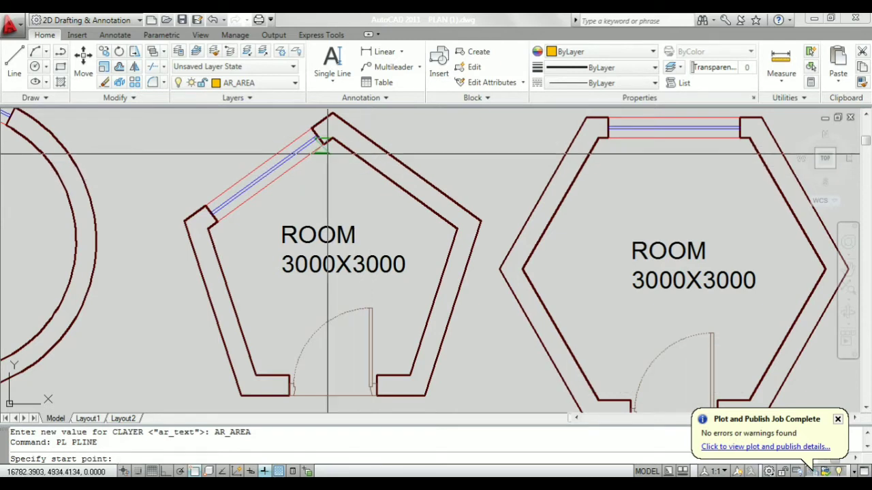
scroll(306, 145, "up", 8)
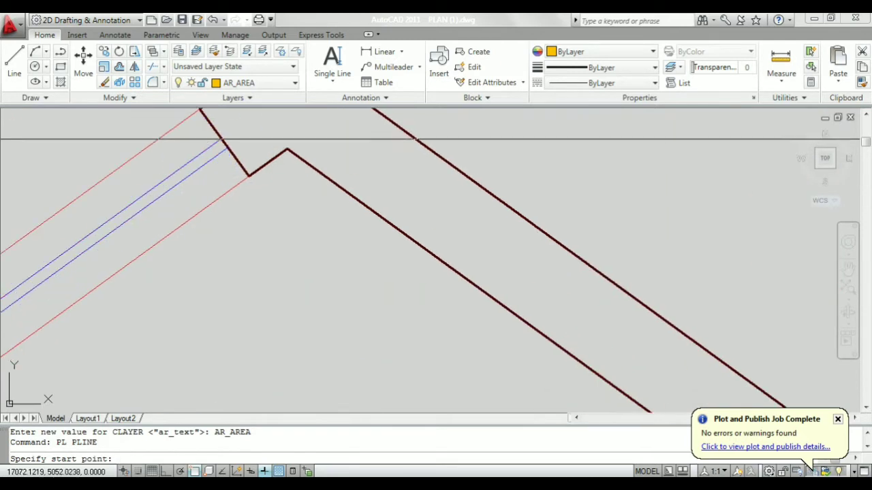
left_click(287, 148)
scroll(323, 163, "down", 5)
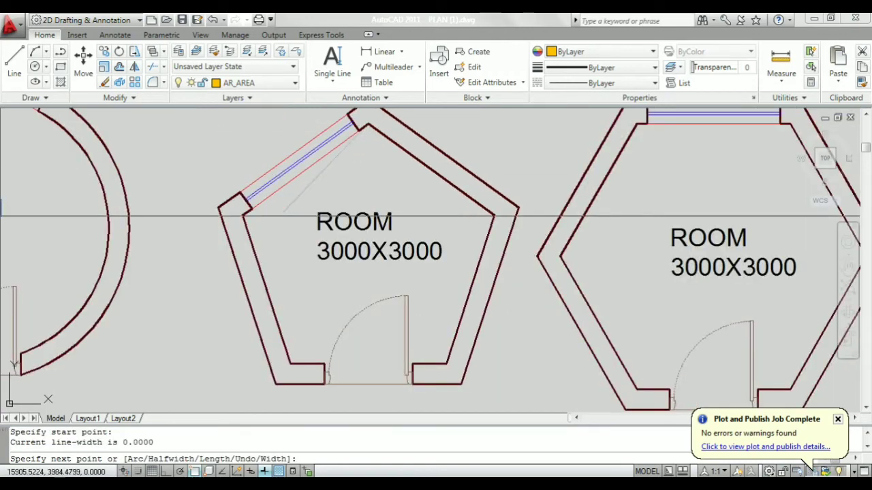
scroll(359, 220, "up", 5)
scroll(230, 204, "down", 2)
left_click(228, 201)
scroll(284, 320, "down", 3)
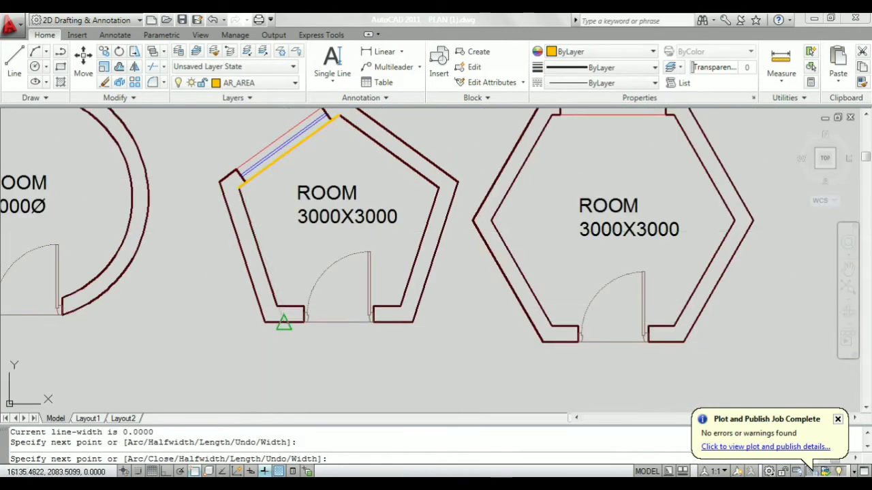
scroll(264, 286, "up", 5)
left_click(264, 287)
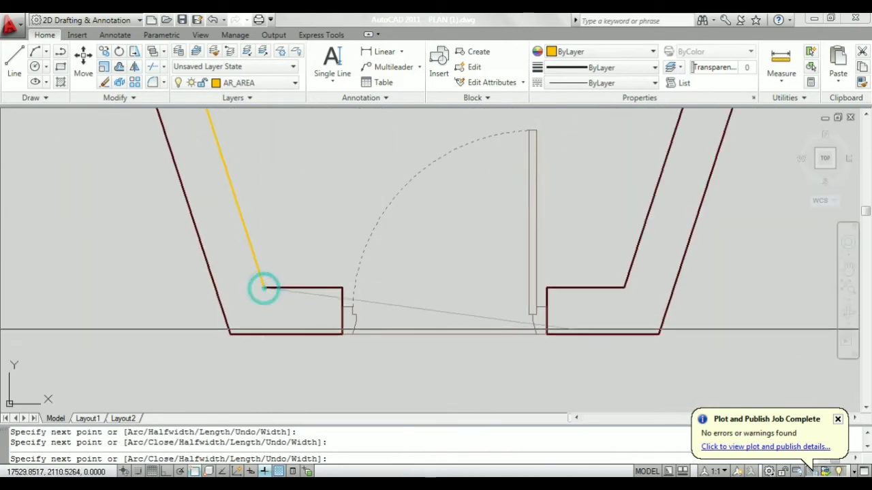
Continue the polyline across the door side and up the right wall back to the inner apex, and end it.
left_click(625, 288)
scroll(624, 287, "down", 5)
scroll(476, 214, "up", 6)
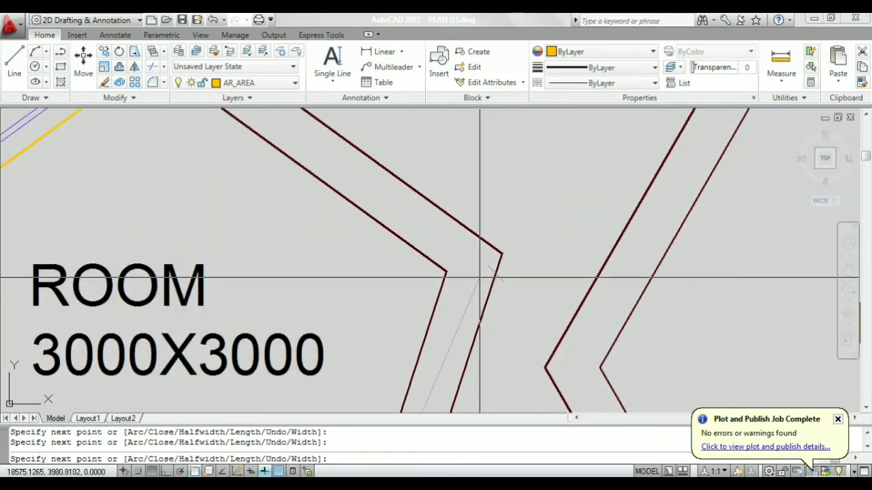
scroll(445, 271, "down", 1)
left_click(445, 273)
scroll(445, 273, "down", 2)
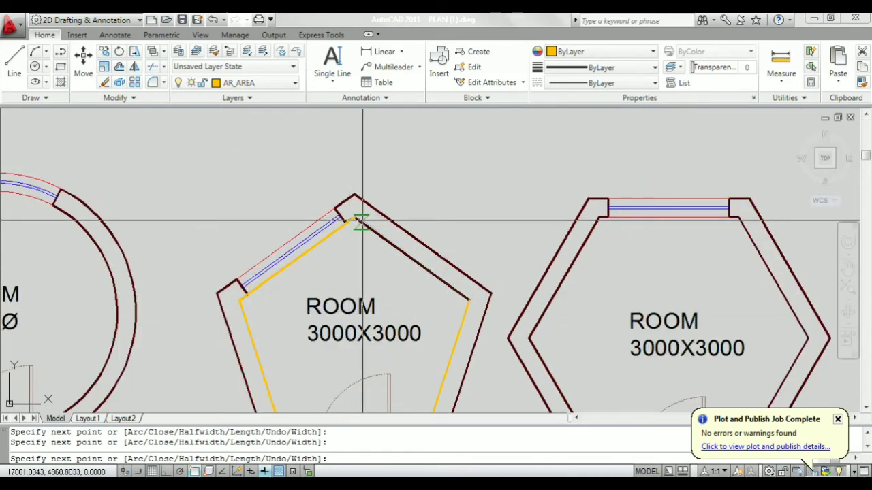
left_click(354, 217)
scroll(361, 224, "down", 3)
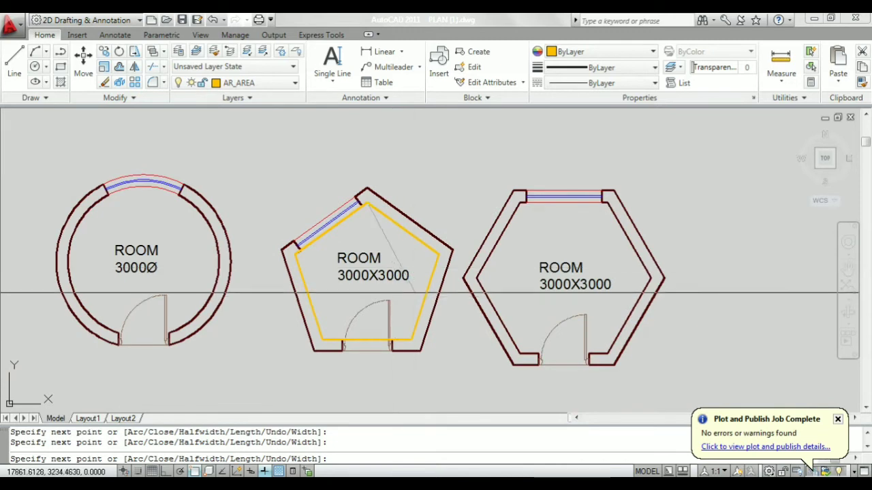
scroll(415, 289, "up", 3)
key("Escape")
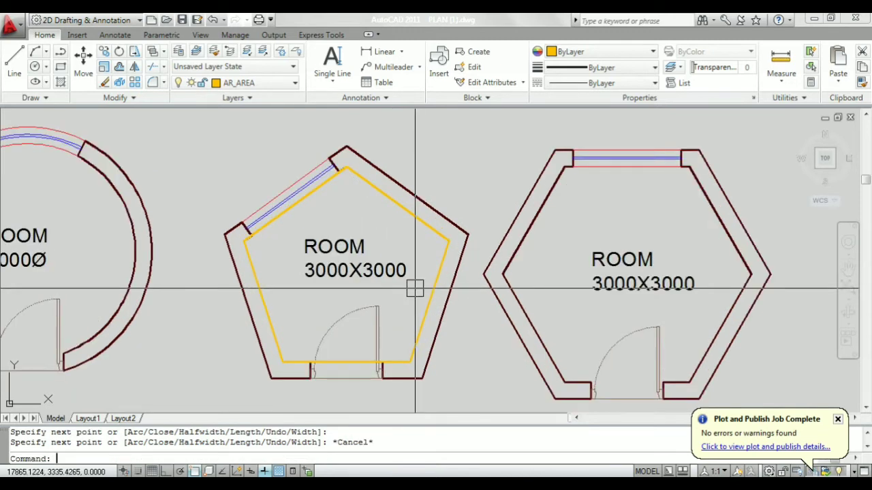
List the properties of the pentagonal room's traced polyline and examine its area value.
left_click(411, 214)
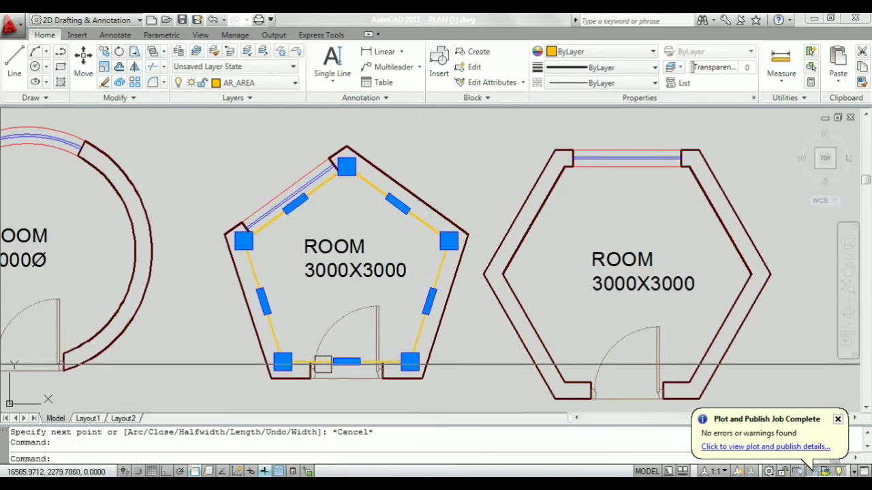
scroll(284, 217, "up", 1)
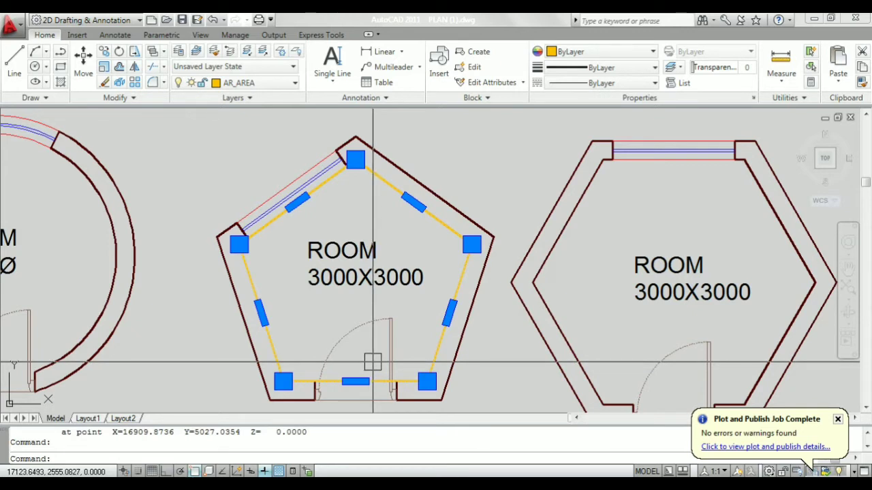
type("L")
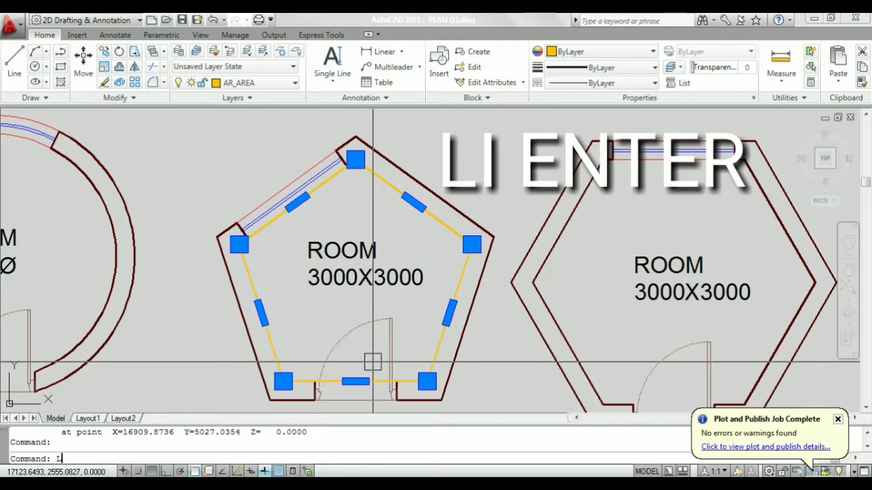
type("I")
key("Return")
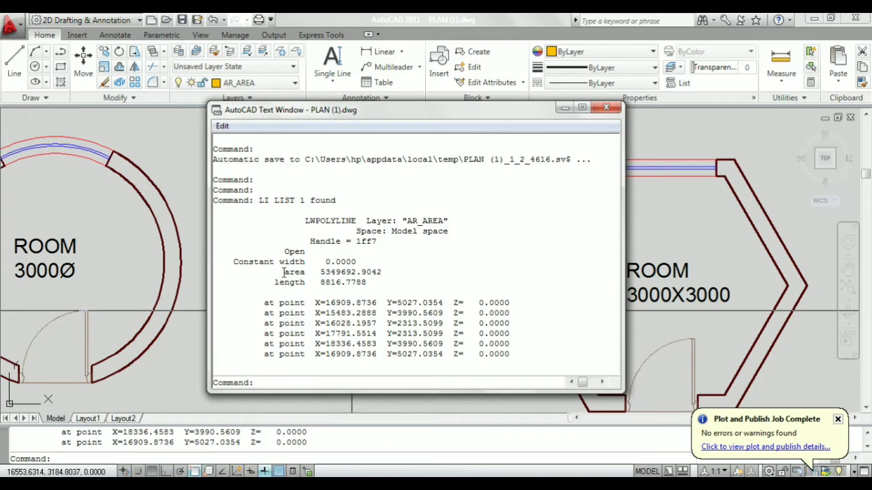
left_click_drag(283, 271, 355, 272)
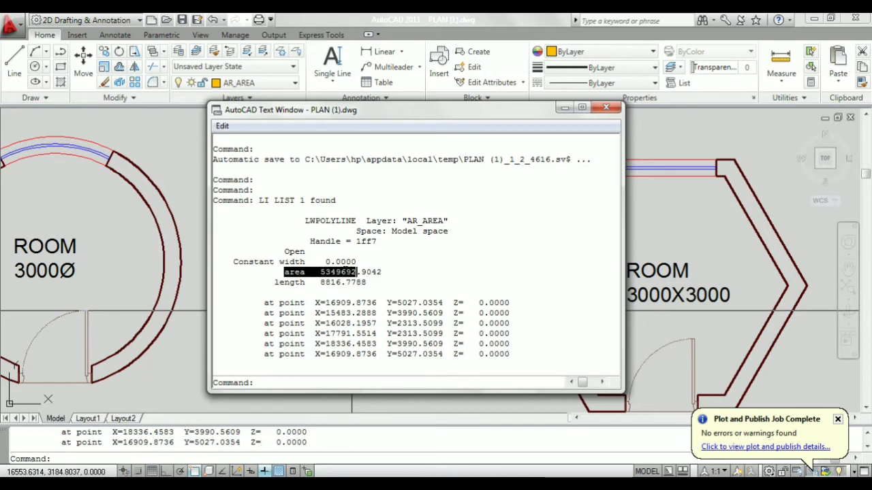
left_click(316, 276)
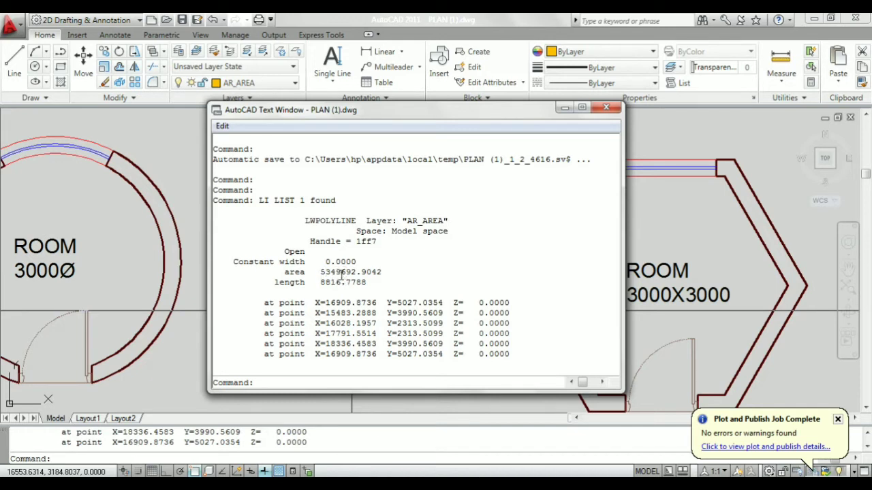
left_click(324, 272)
left_click_drag(336, 272, 320, 272)
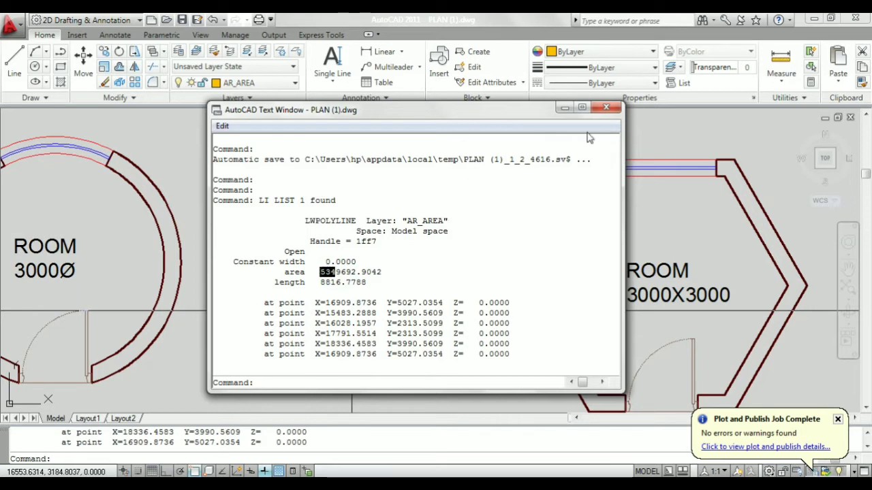
left_click(606, 107)
Replace the 3000X3000 line in the pentagonal room's label with "AREA =".
scroll(392, 307, "up", 3)
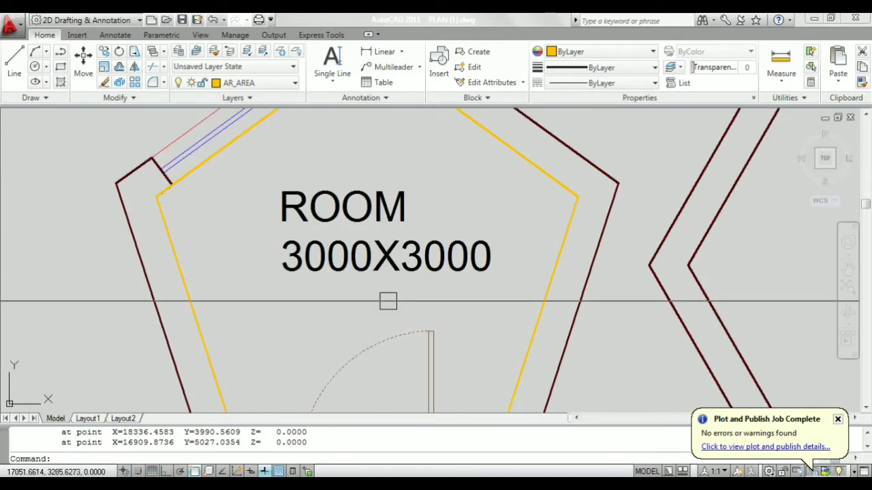
left_click(391, 269)
double_click(389, 269)
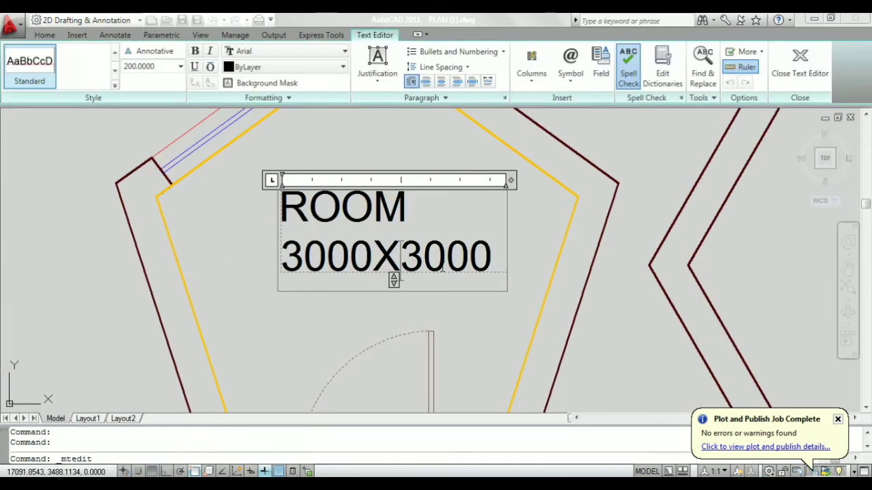
left_click_drag(494, 264, 285, 267)
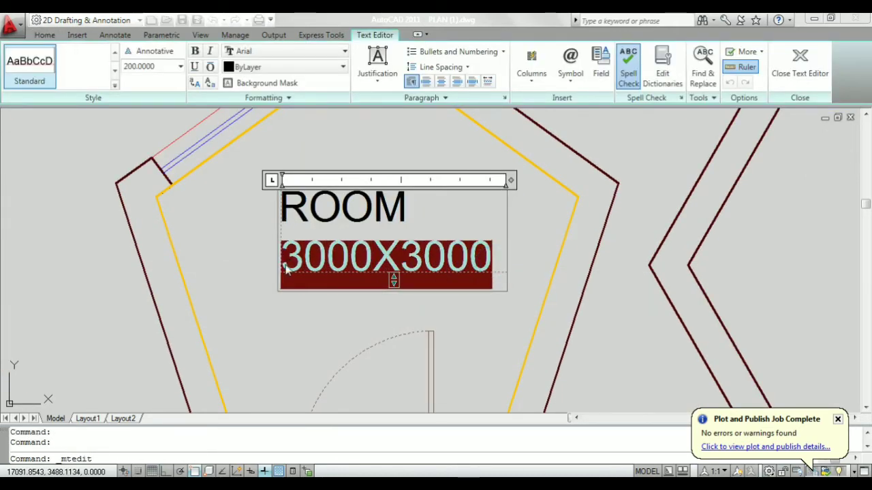
type("AREA =")
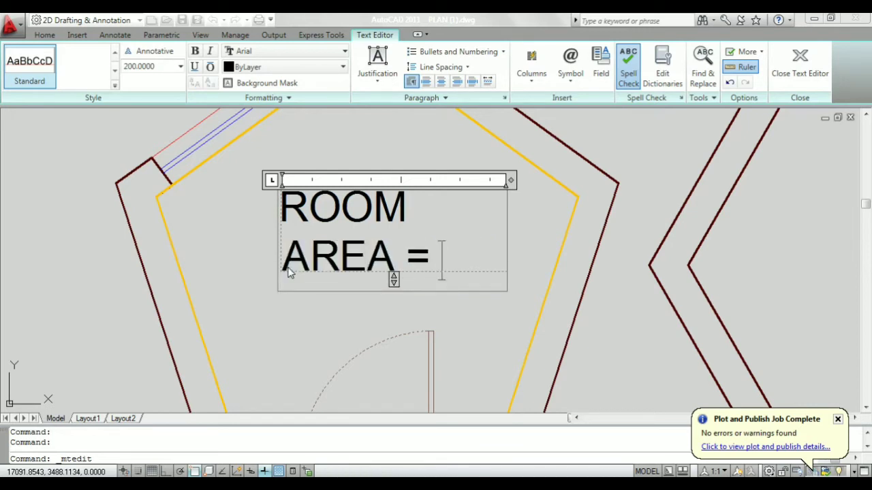
Enter the area value 5.35 after "AREA =" in the pentagonal room's label.
key("Return")
type("534")
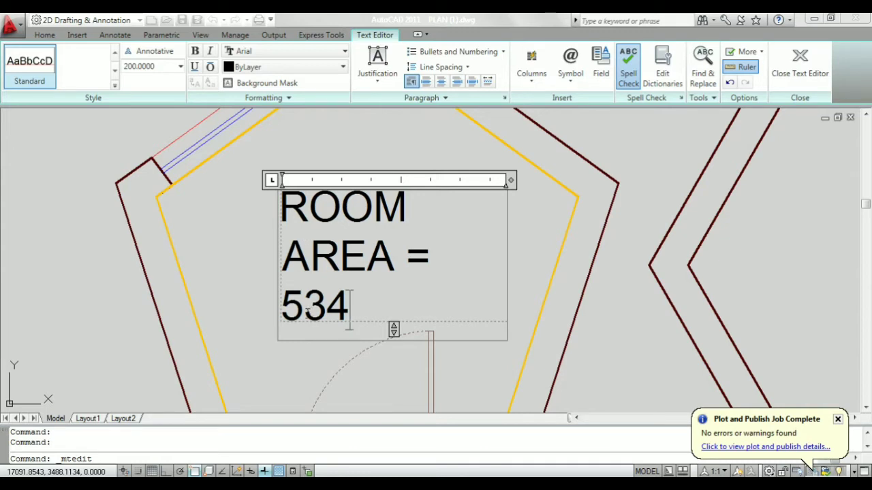
type("9")
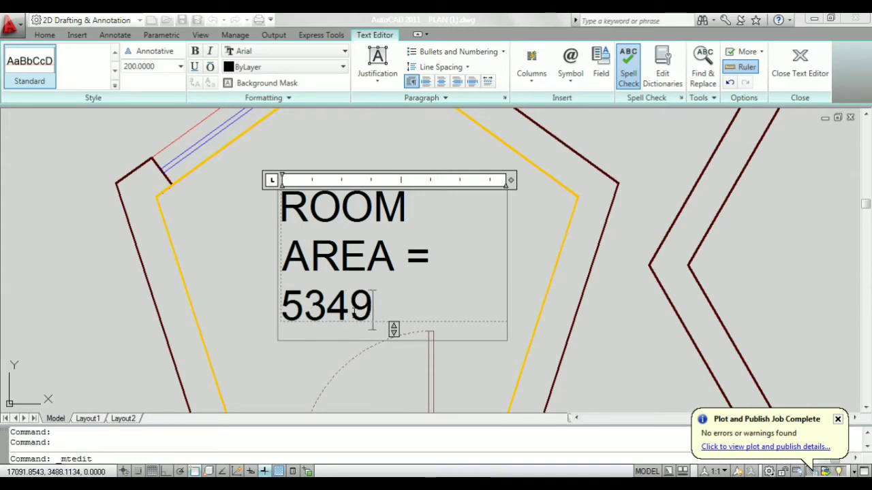
key("BackSpace")
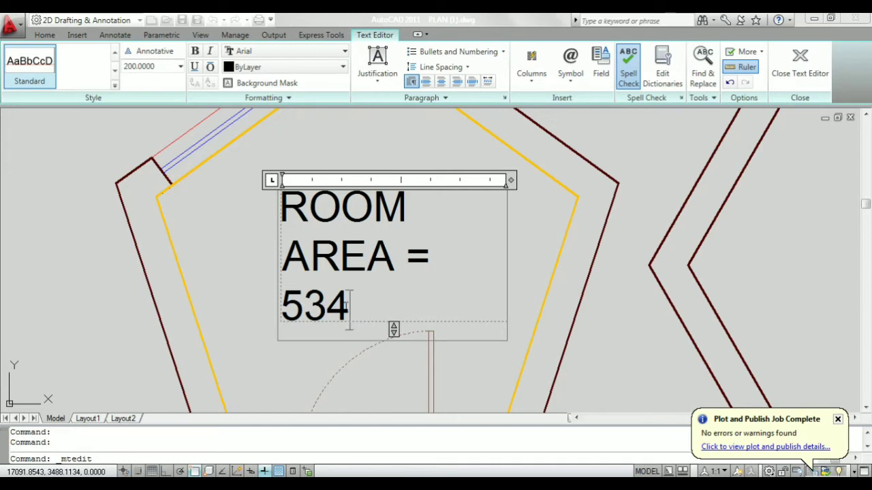
left_click_drag(348, 307, 335, 312)
type("5")
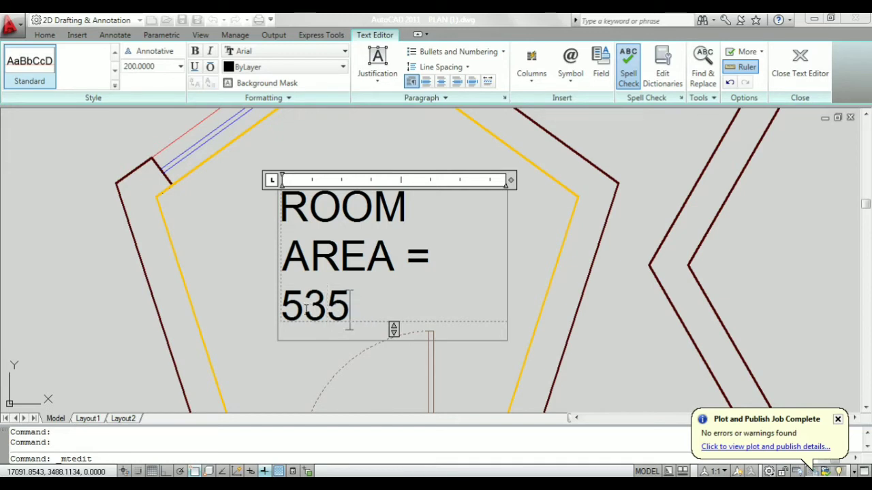
left_click(308, 310)
type(".")
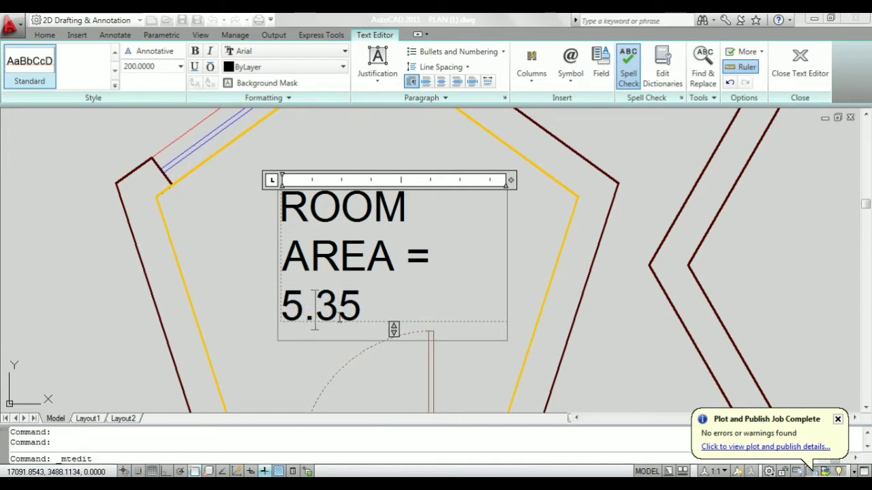
Add the unit "SQM." after 5.35, widen the text box so the area fits on one line, and finish editing.
left_click(362, 313)
type("SQ")
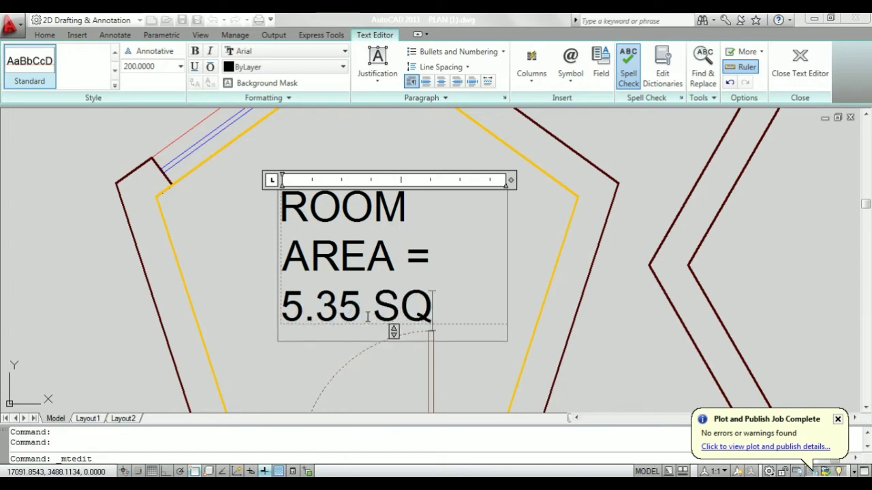
type("M")
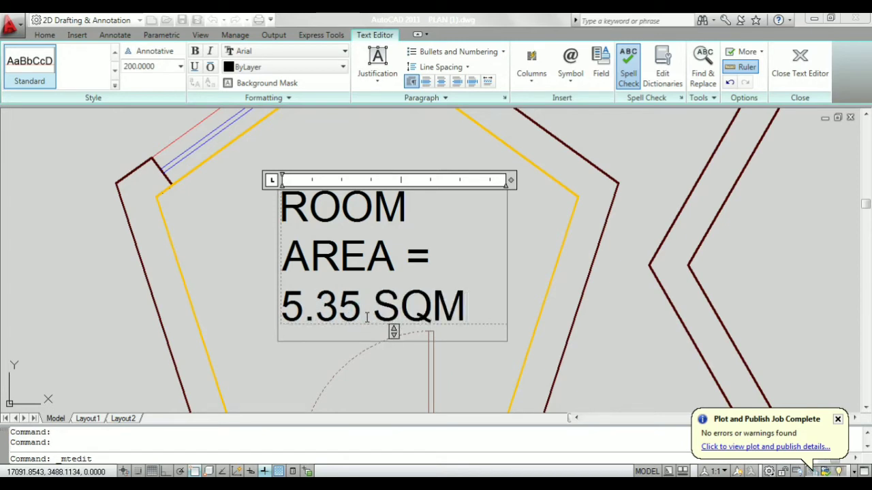
type(".")
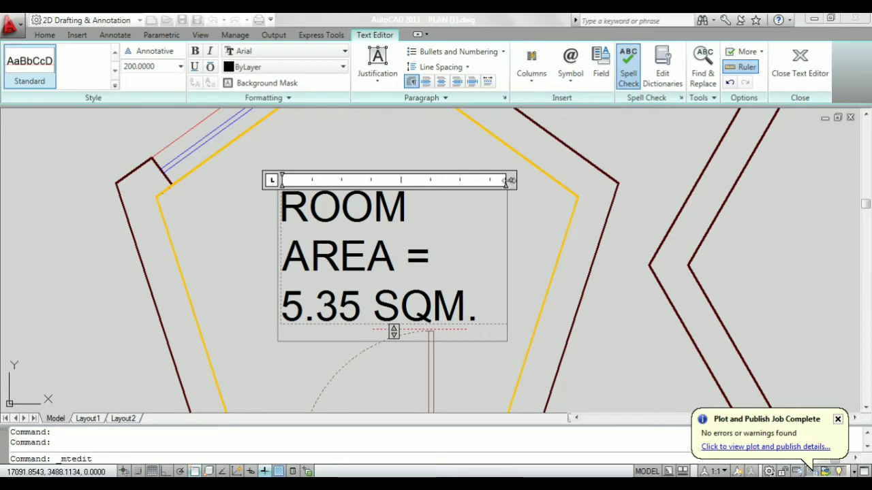
left_click_drag(508, 180, 675, 182)
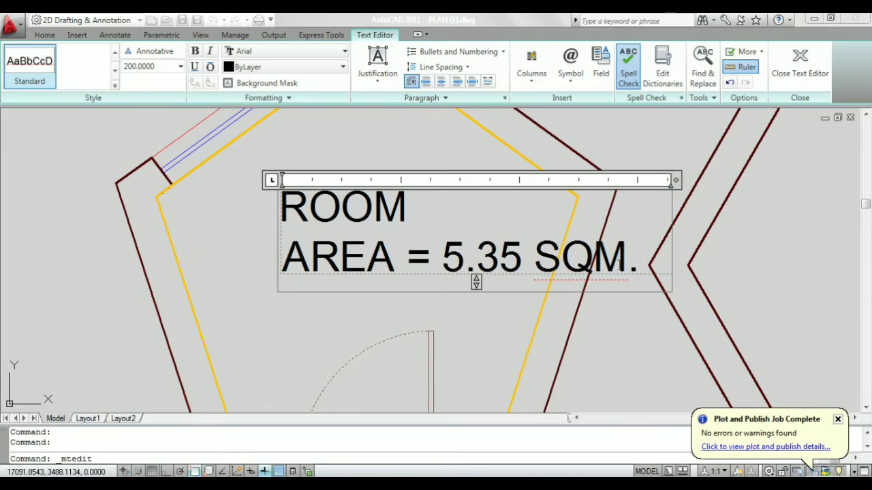
left_click(476, 332)
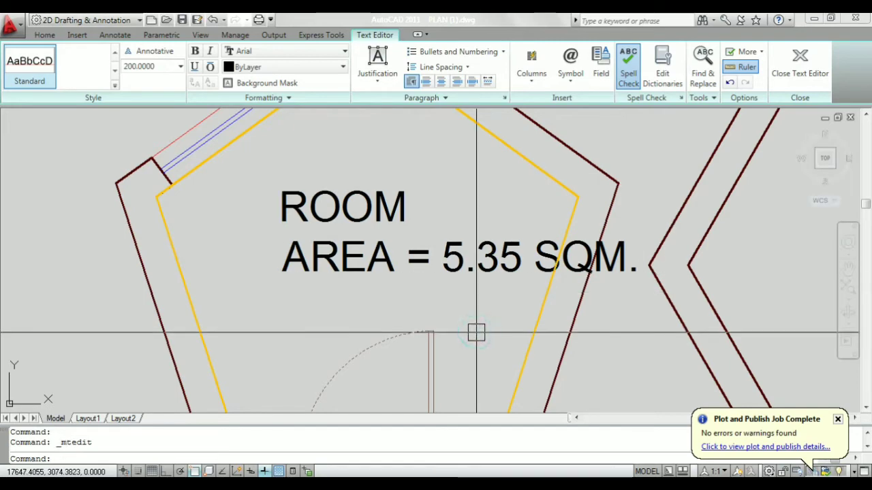
Move the pentagonal room's label to the left so it sits inside the room's inner outline.
scroll(467, 302, "down", 2)
type("m")
key("Return")
left_click(413, 273)
key("Return")
left_click(604, 150)
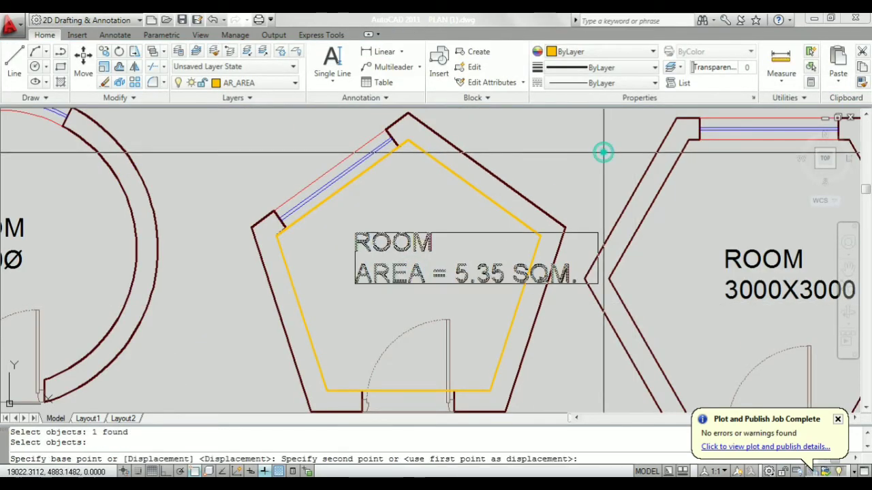
left_click(549, 153)
Start a polyline along the hexagonal room's inner outline, from the inner corner left of the window through the upper-right and right corners.
scroll(286, 252, "down", 4)
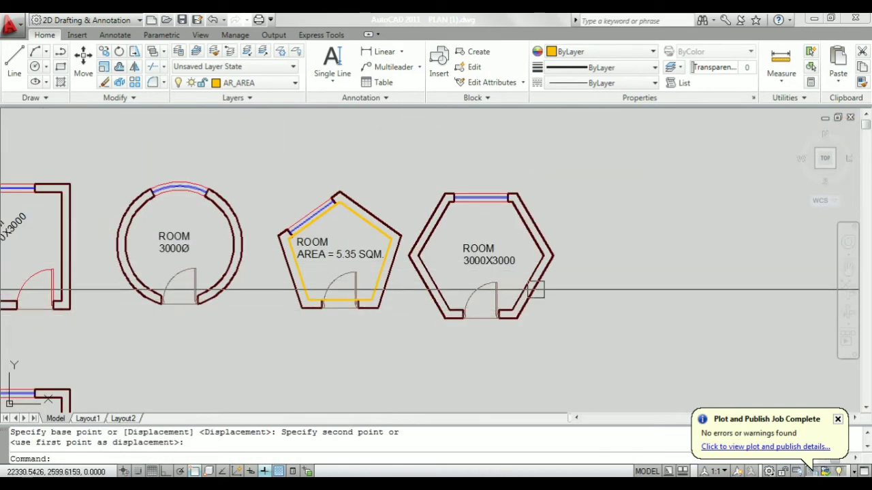
scroll(557, 257, "up", 3)
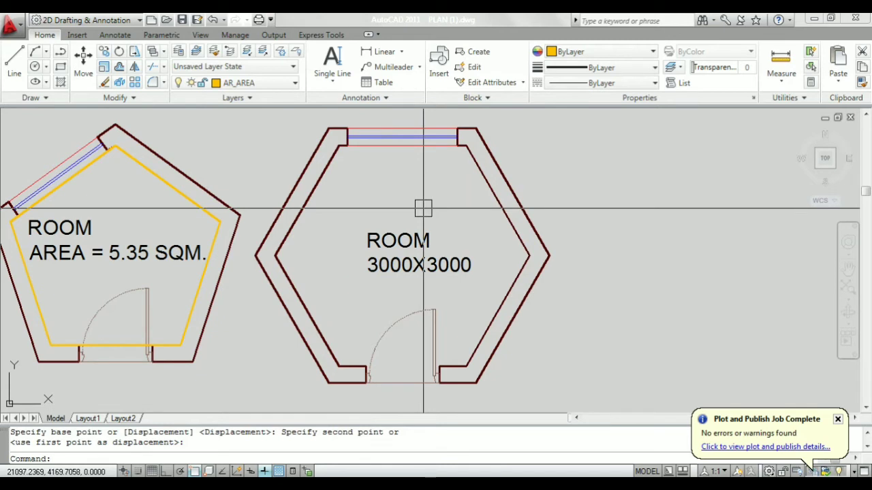
type("E")
type("L")
key("space")
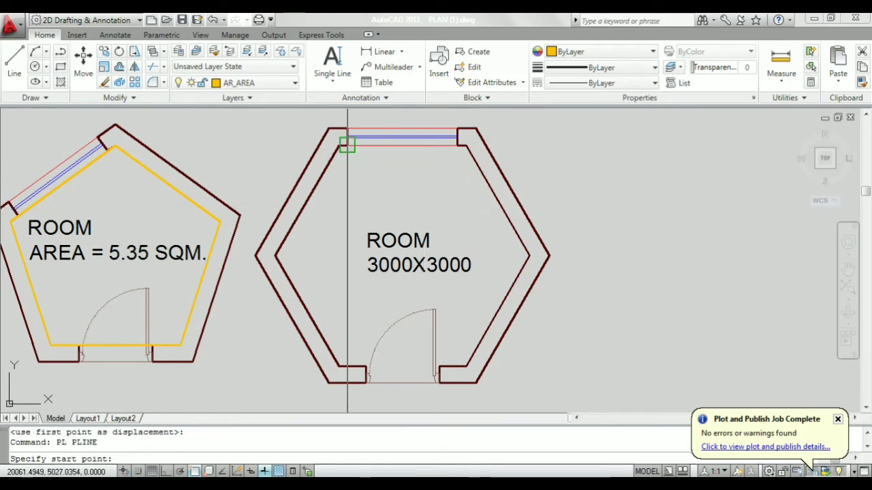
scroll(337, 136, "up", 5)
left_click(342, 163)
scroll(315, 187, "down", 2)
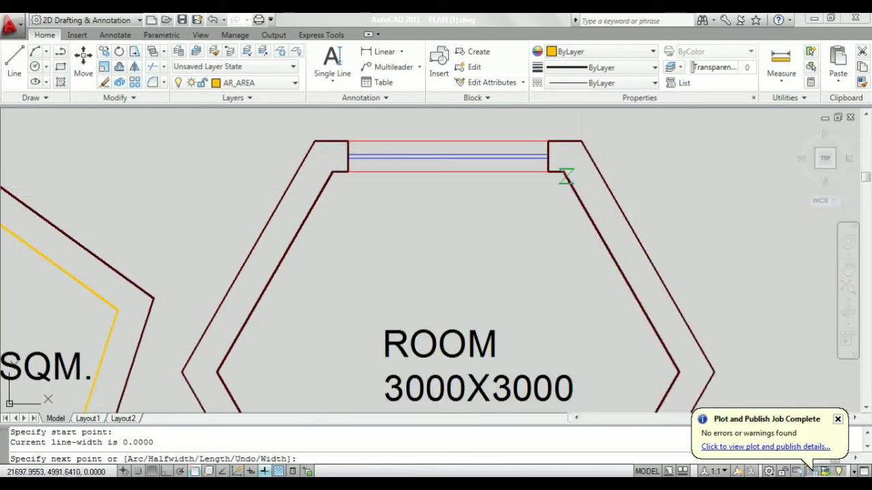
left_click(563, 174)
scroll(562, 174, "down", 5)
scroll(572, 240, "up", 2)
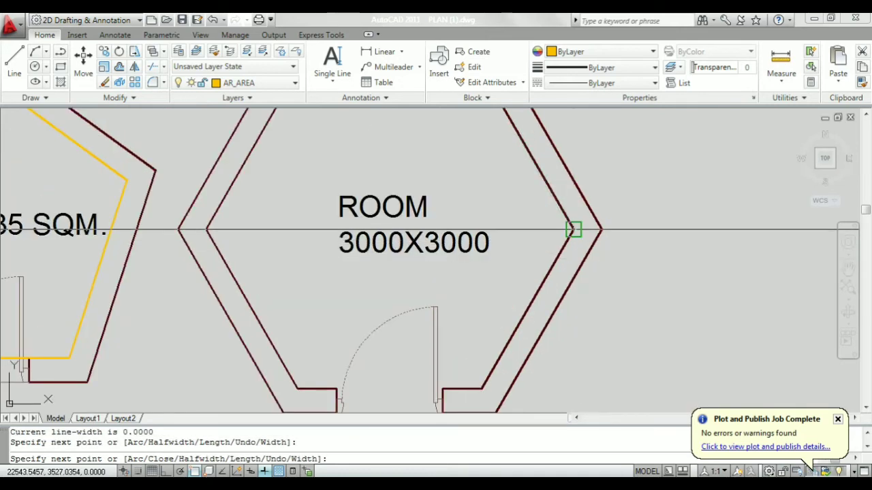
left_click(572, 230)
Continue the polyline through the hexagonal room's two lower inner corners and left corner back to its start point, and end it.
scroll(572, 230, "down", 2)
scroll(521, 307, "up", 3)
left_click(523, 307)
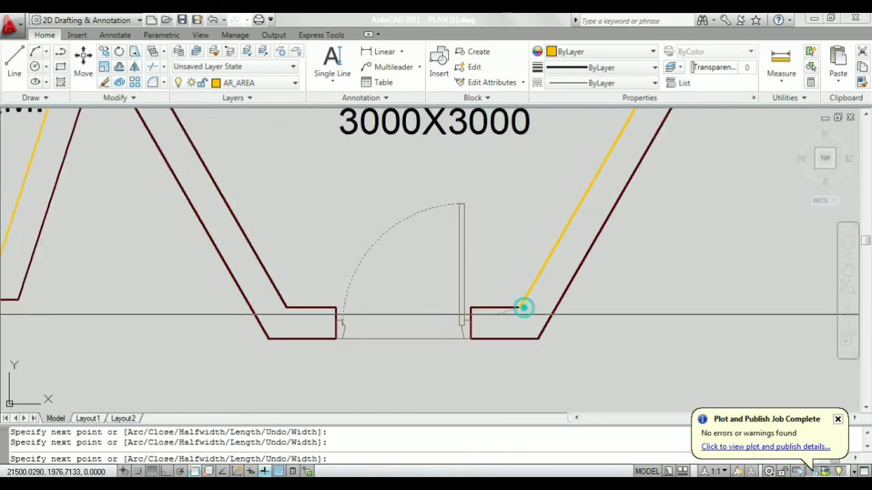
left_click(282, 306)
scroll(282, 305, "down", 2)
scroll(266, 224, "up", 3)
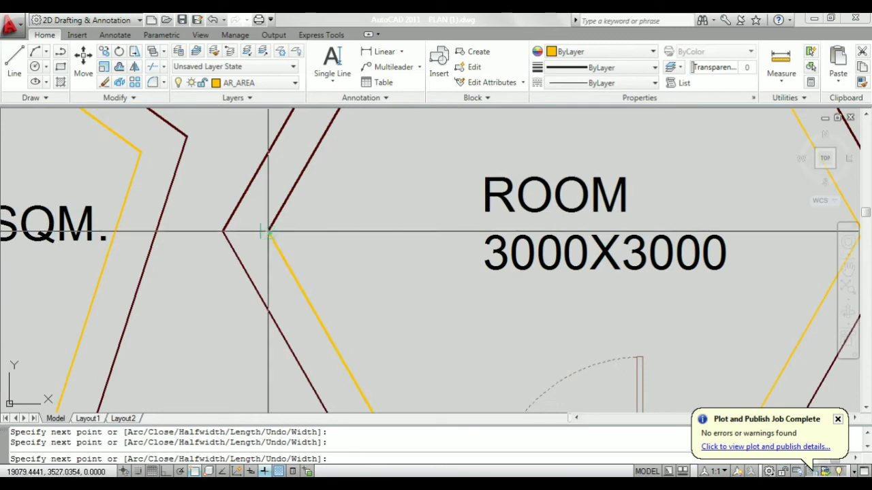
left_click(267, 227)
scroll(267, 226, "down", 2)
scroll(344, 157, "up", 3)
left_click(338, 197)
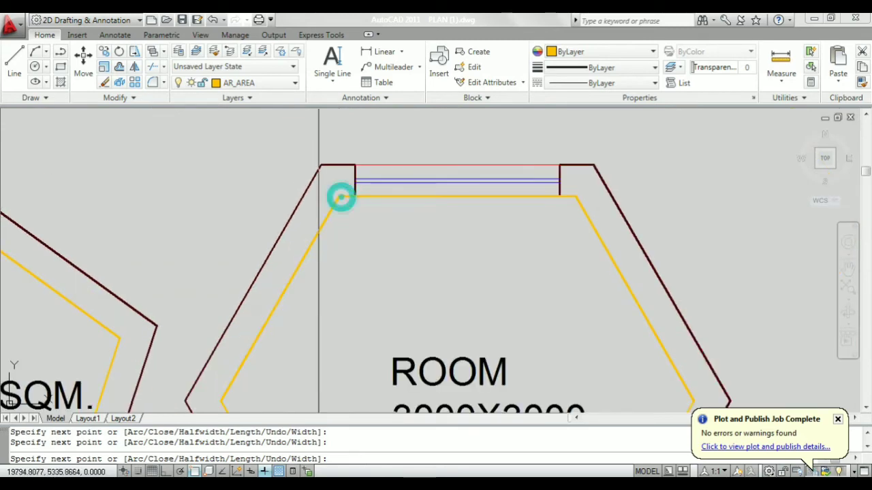
key("Escape")
List the hexagonal outline's properties, highlight the whole-number part of its area, and close the listing.
scroll(399, 253, "down", 2)
scroll(385, 186, "up", 3)
left_click(377, 166)
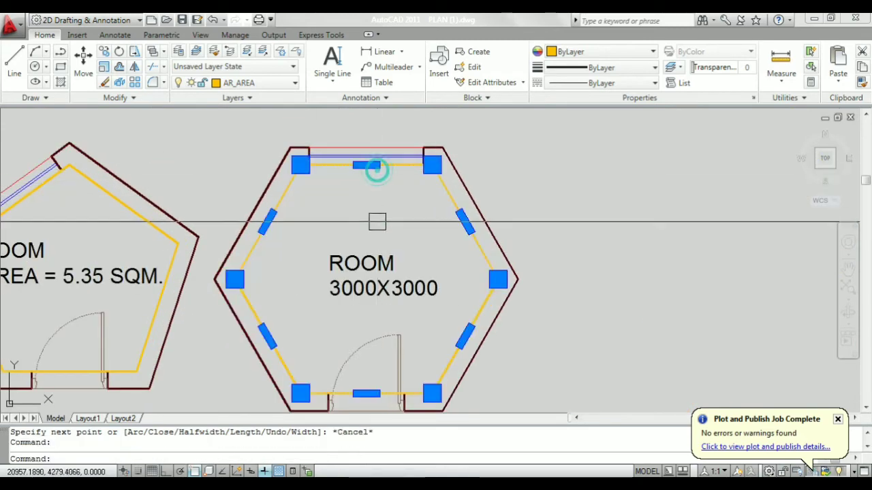
type("LI")
key("Return")
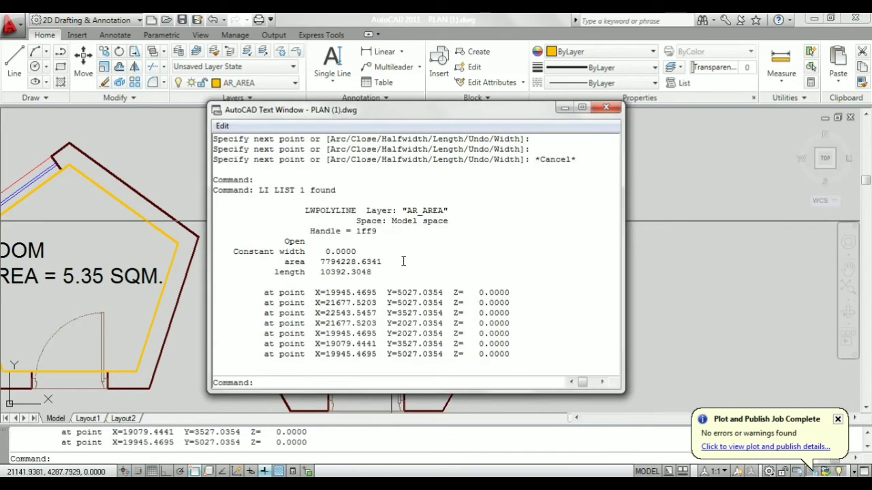
left_click_drag(284, 261, 353, 261)
left_click(343, 266)
left_click_drag(358, 261, 324, 262)
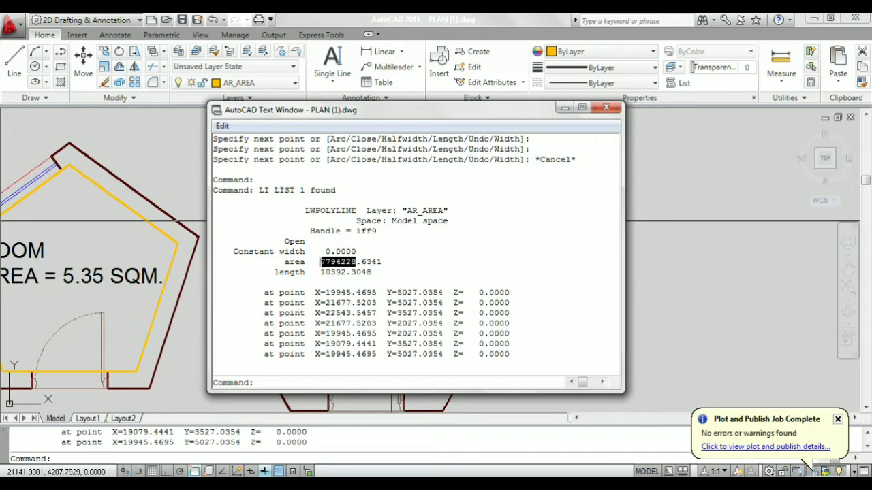
left_click(605, 107)
Replace the 3000X3000 line in the hexagonal room's label with "AREA =".
scroll(413, 291, "up", 2)
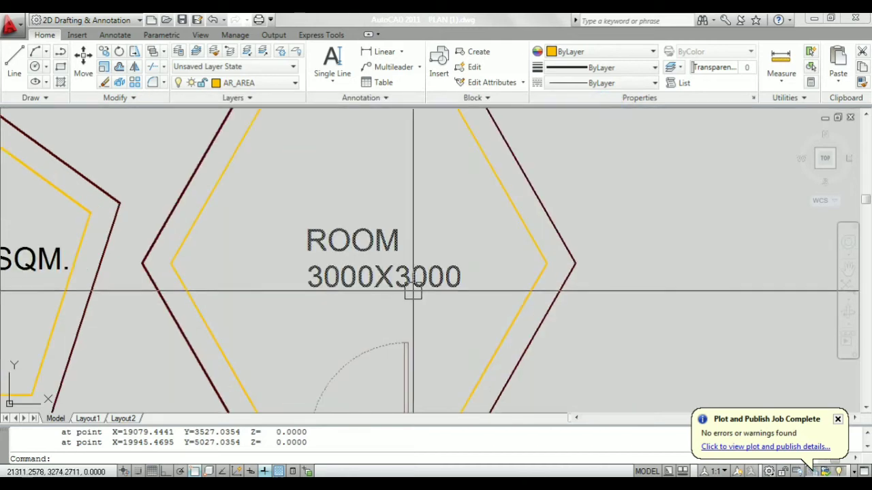
left_click(413, 292)
double_click(411, 286)
left_click_drag(463, 277, 309, 286)
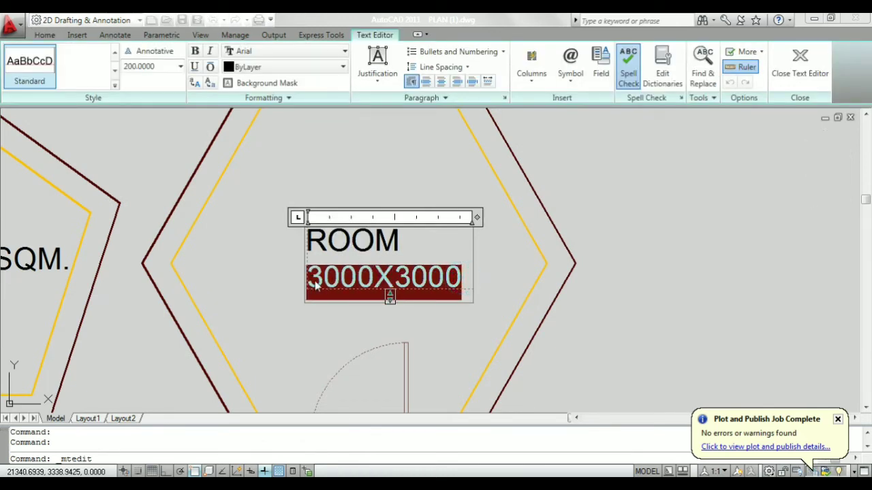
type("AREA")
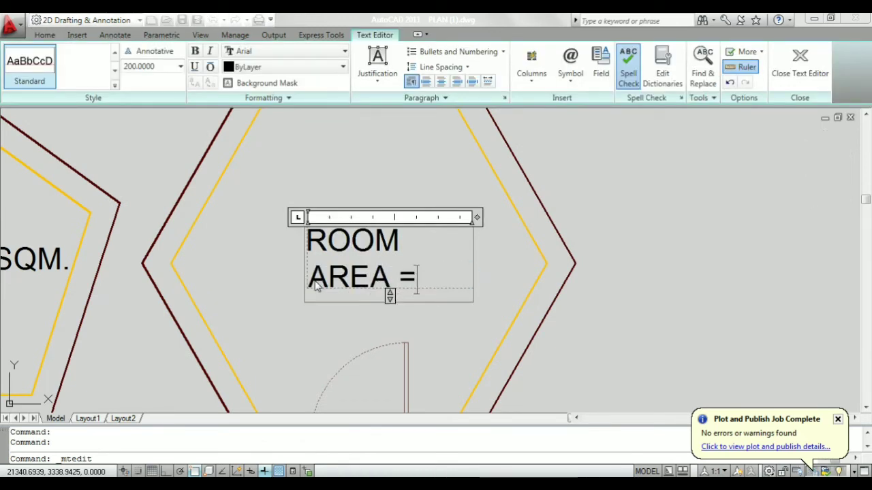
type(" =")
Add "7794228 SQM." after "AREA =" in the hexagonal room's label and widen the text box so the area fits on one line.
key("Return")
type("7794228")
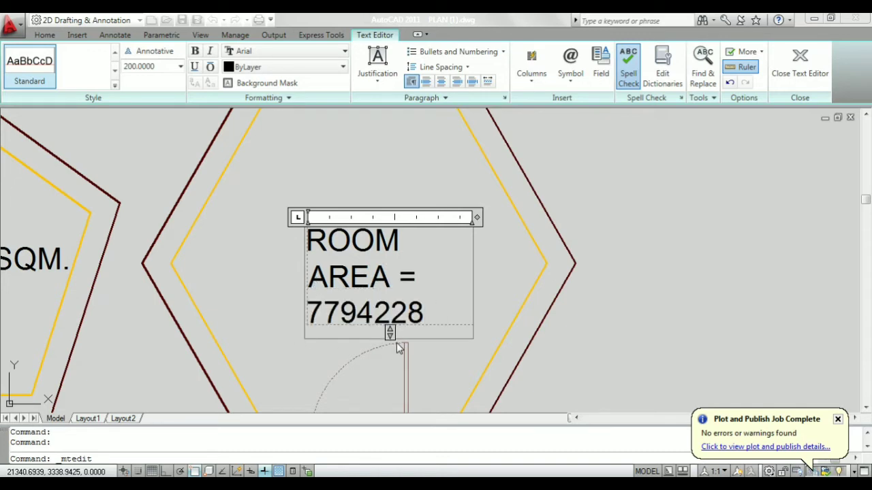
key("Return")
type("SQM.")
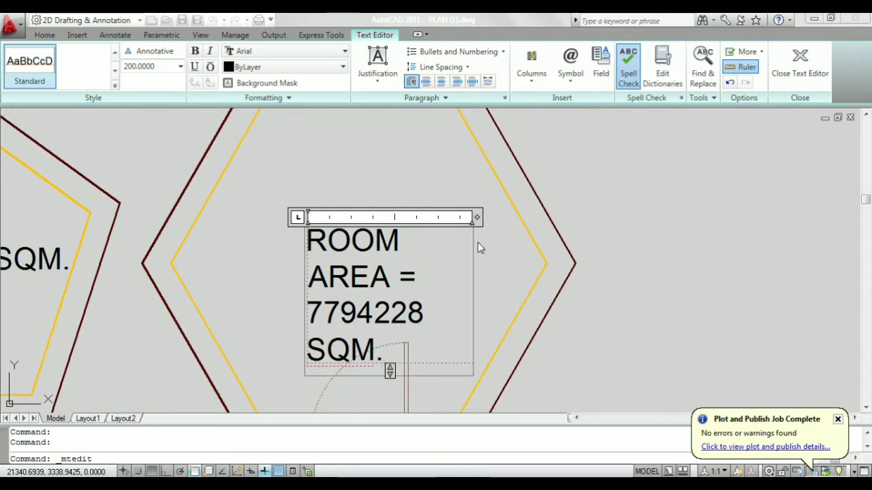
left_click_drag(475, 216, 660, 228)
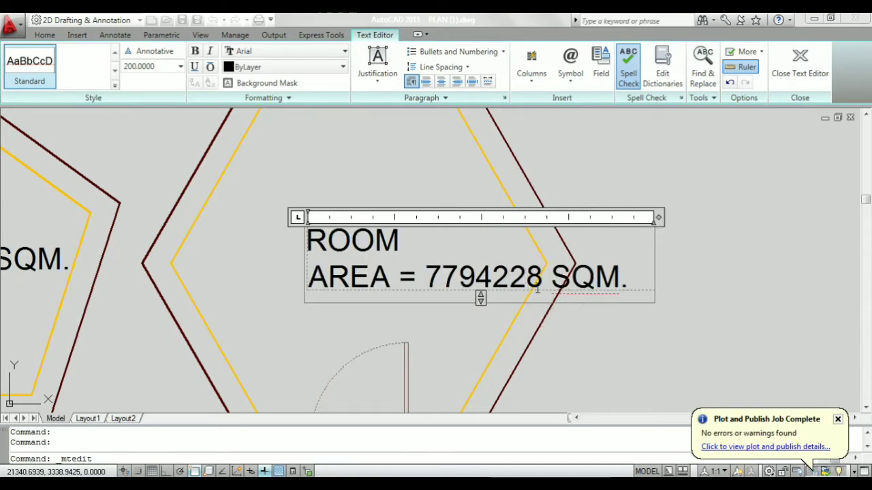
Insert a decimal point after the first 7 of the area and delete the digits 4228, so the value reads 7.79.
scroll(460, 289, "up", 4)
scroll(460, 289, "down", 2)
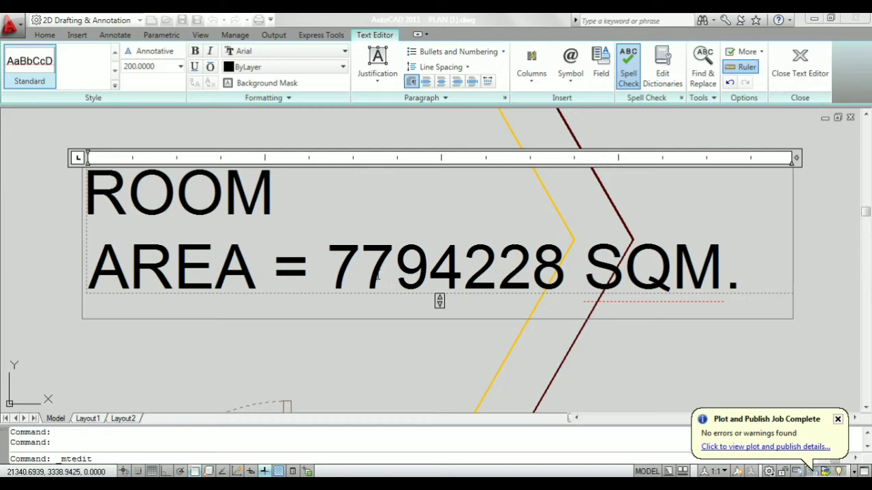
left_click(362, 267)
type(".")
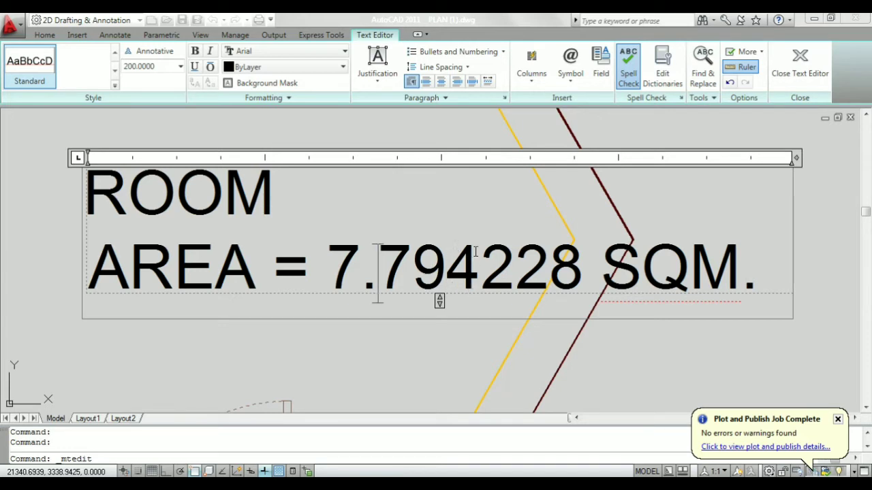
left_click_drag(447, 266, 581, 267)
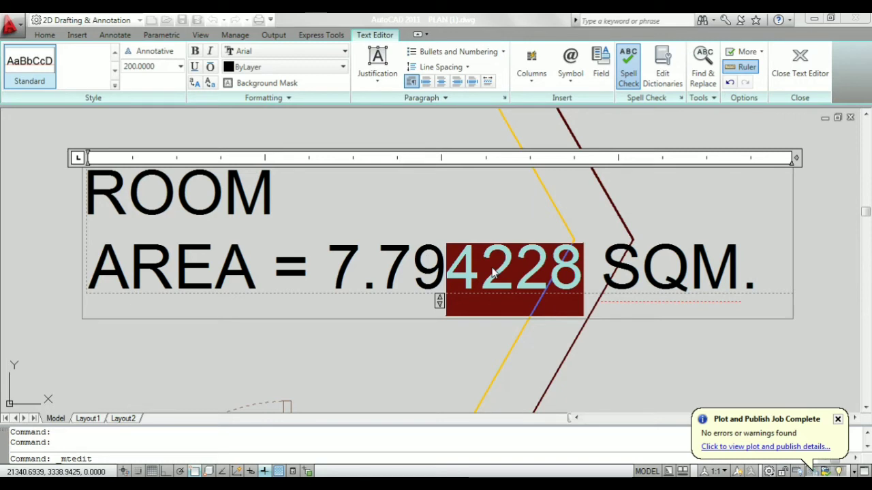
key("Delete")
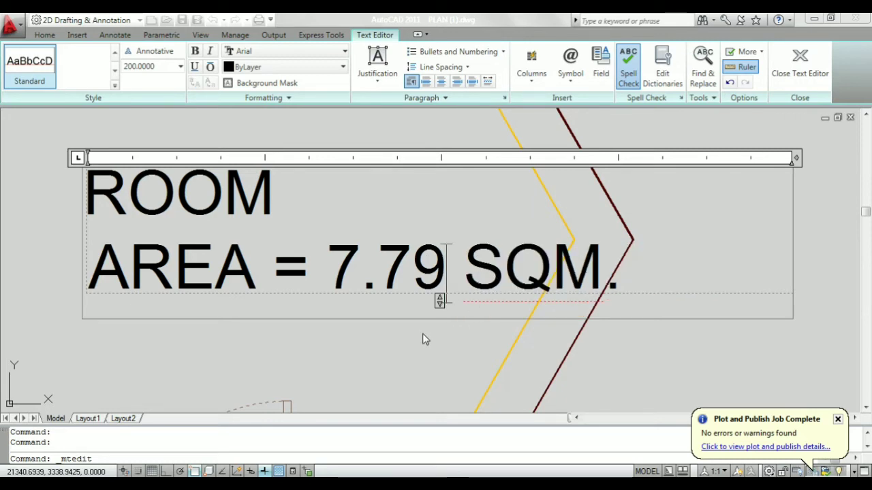
Narrow the hexagonal room label's text box to fit the area line and finish editing the text.
scroll(465, 225, "down", 3)
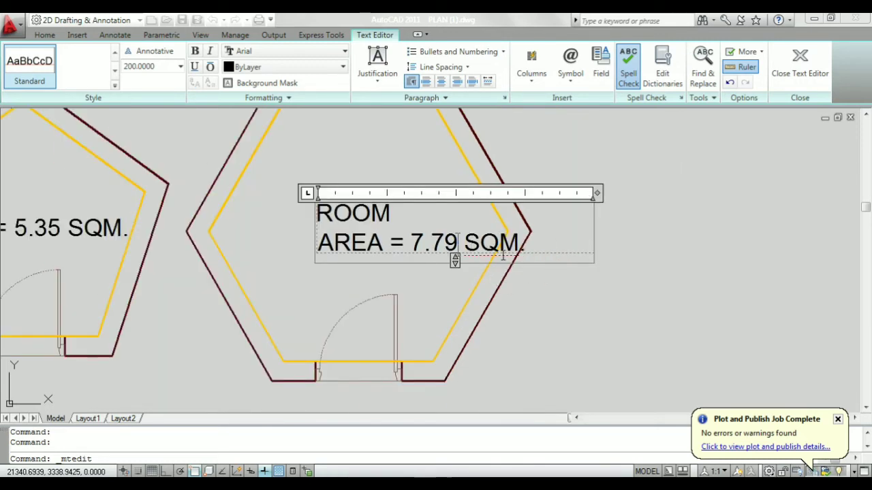
scroll(550, 204, "up", 2)
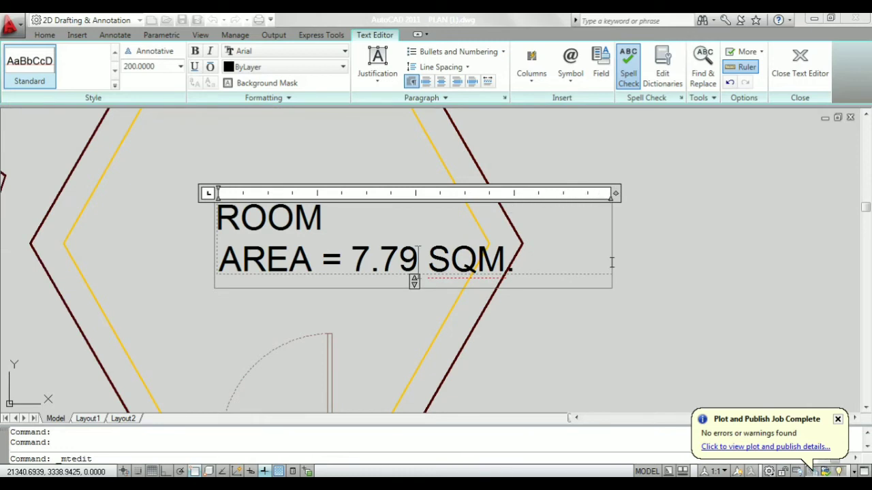
double_click(615, 194)
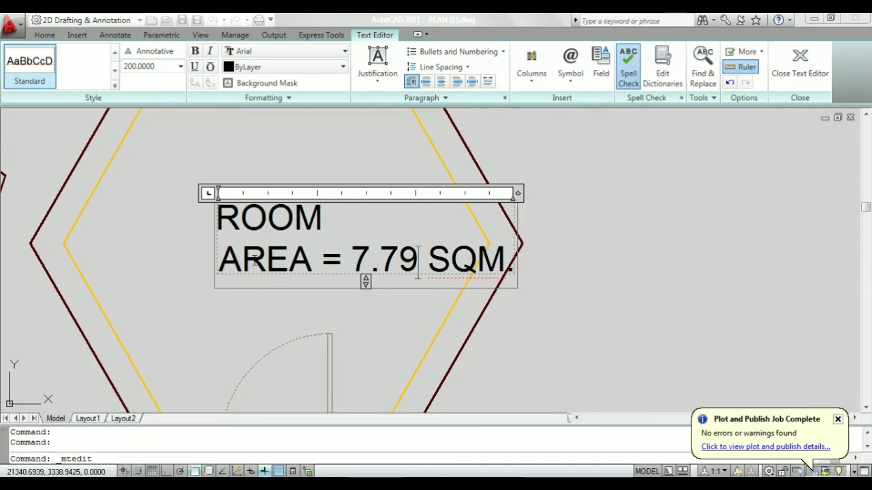
left_click(288, 309)
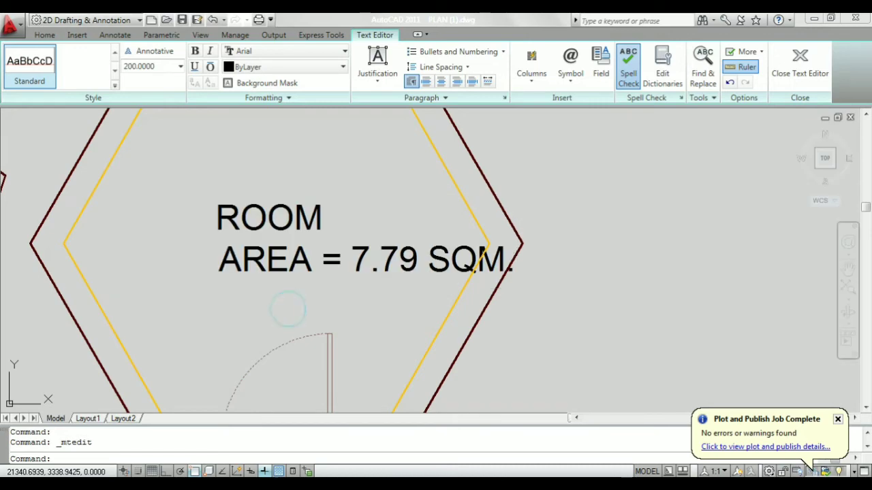
Move the hexagonal room's label to the left so it sits inside the room's inner outline.
scroll(288, 309, "down", 4)
scroll(368, 272, "up", 2)
type("m")
key("Return")
left_click(376, 254)
key("Return")
left_click(376, 254)
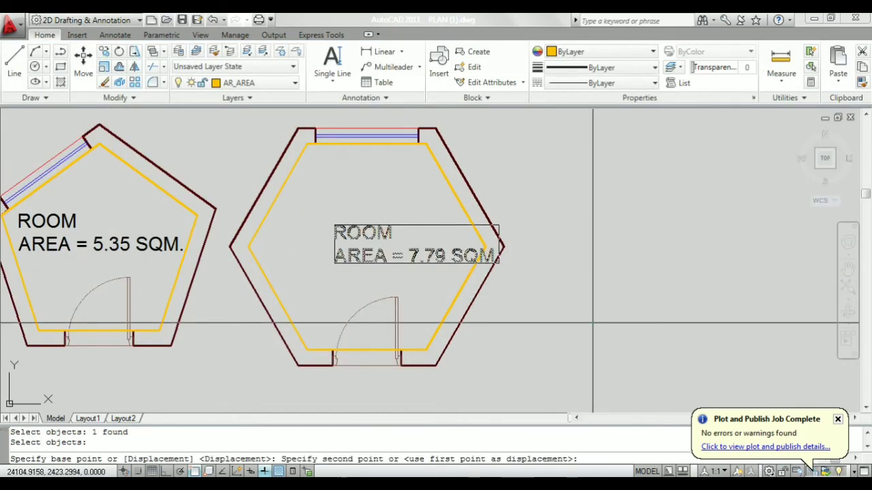
left_click(341, 255)
scroll(497, 225, "down", 3)
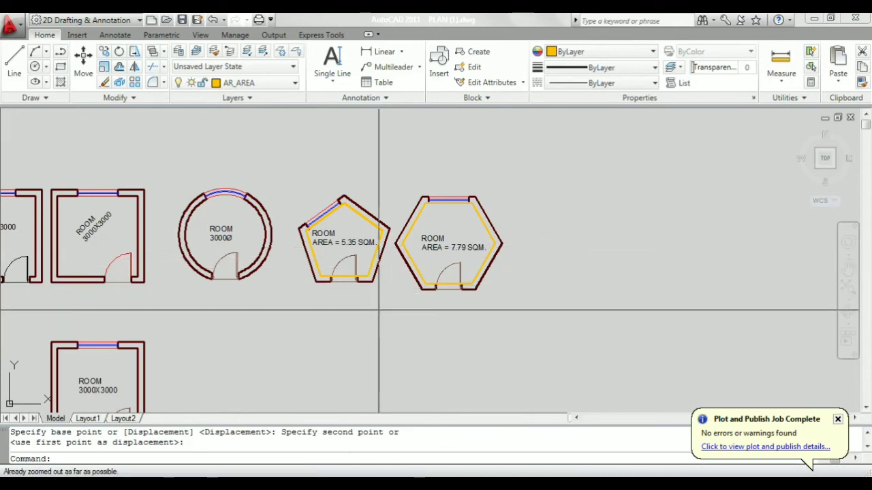
Turn off the current layer AR_AREA with LAYOFF by picking the pentagonal room's area outline, and end the command.
scroll(469, 272, "up", 2)
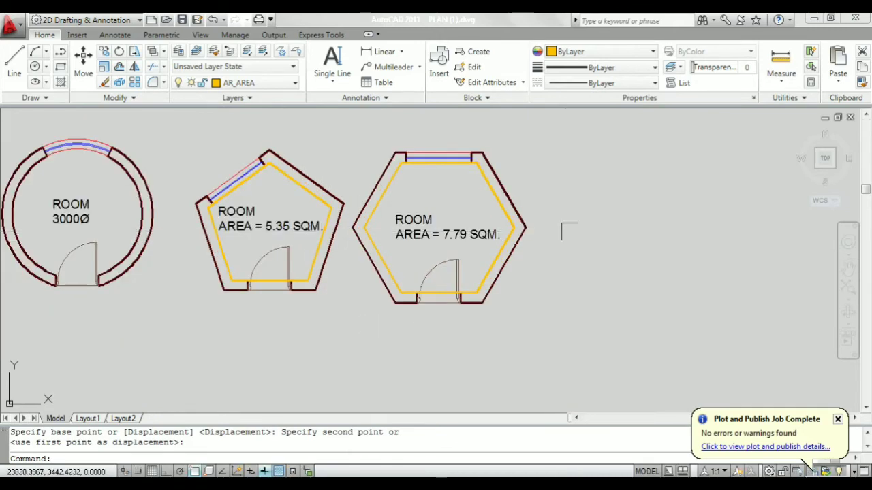
scroll(217, 191, "up", 3)
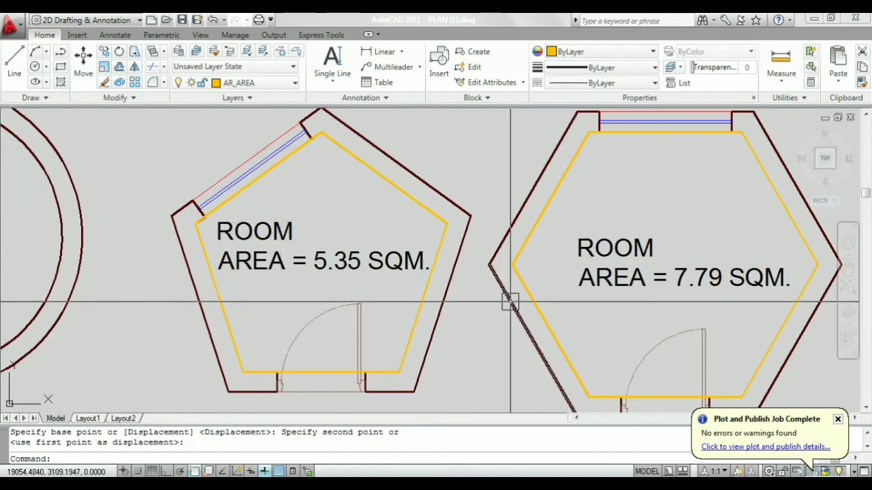
scroll(341, 241, "down", 4)
scroll(341, 246, "up", 2)
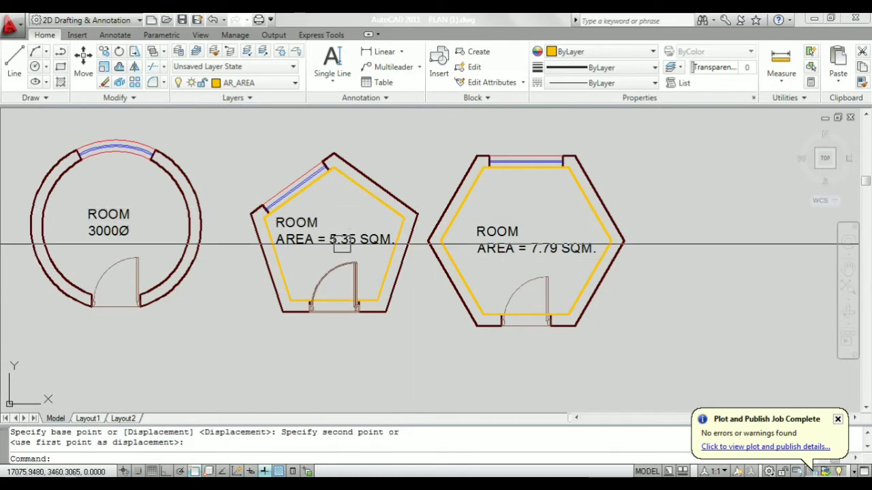
scroll(363, 252, "up", 2)
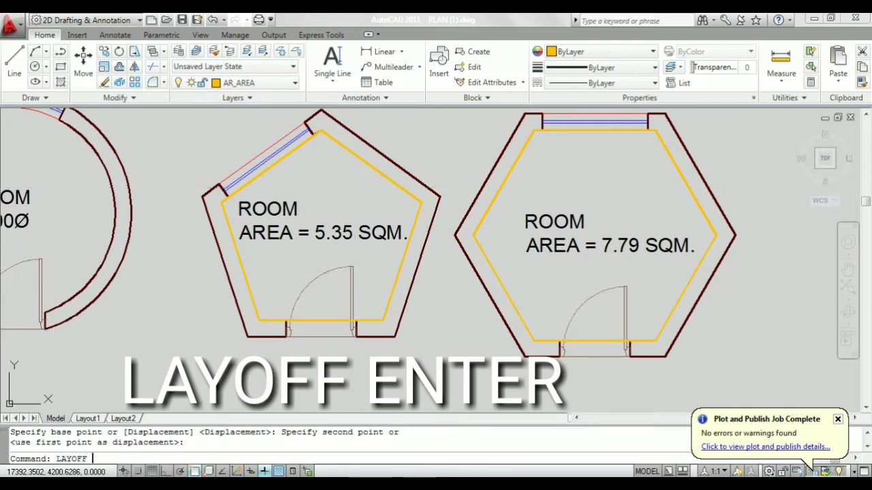
key("Return")
left_click(344, 143)
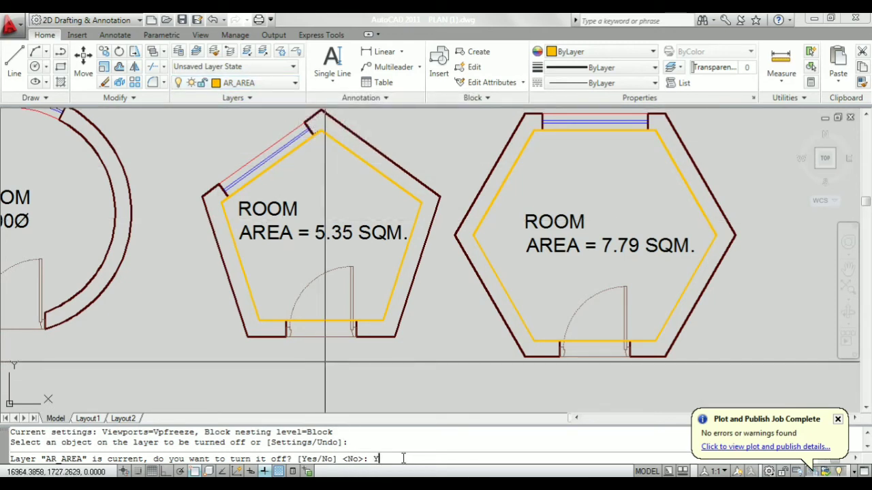
key("Return")
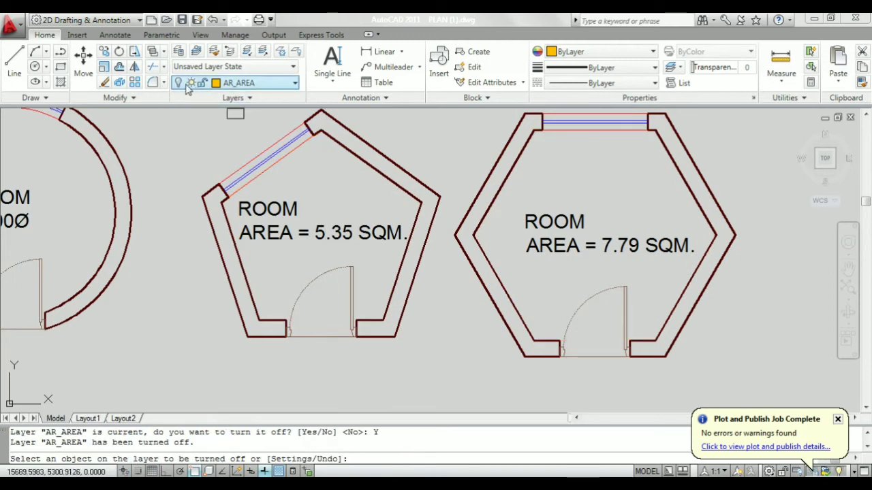
key("Escape")
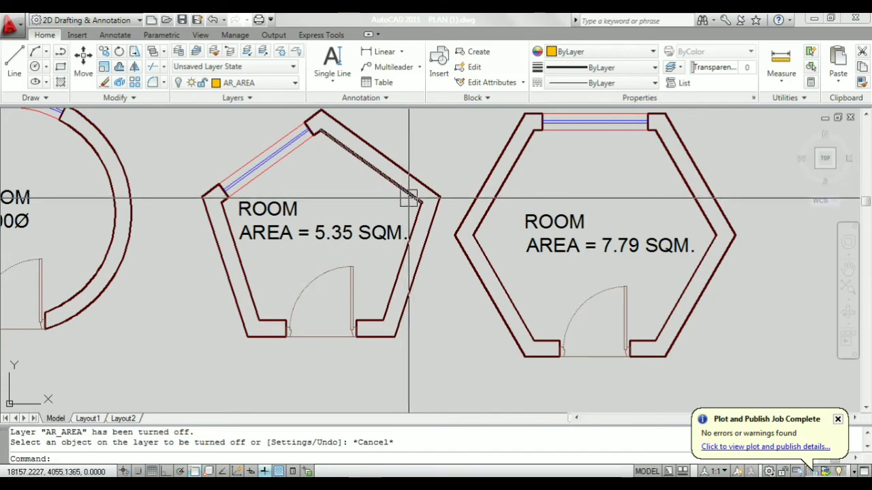
scroll(407, 194, "down", 5)
scroll(415, 249, "up", 6)
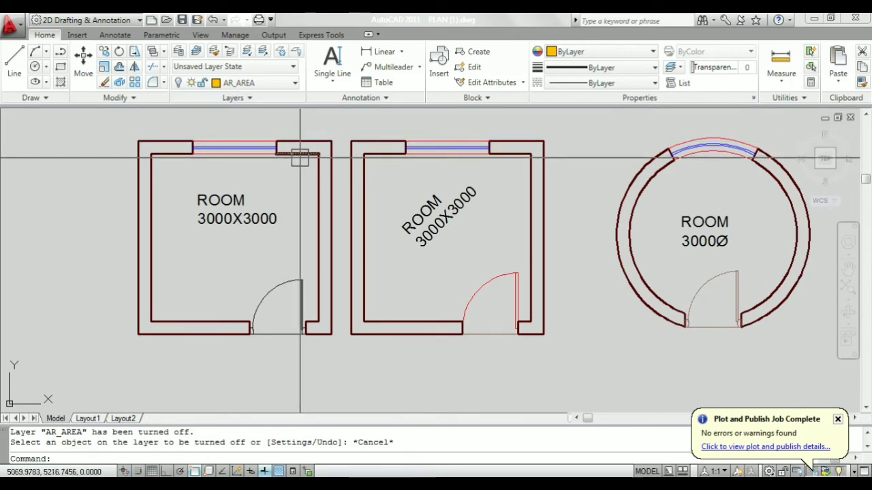
Turn on layer AR_DIM to show the dimensions and undo the last move.
left_click(263, 85)
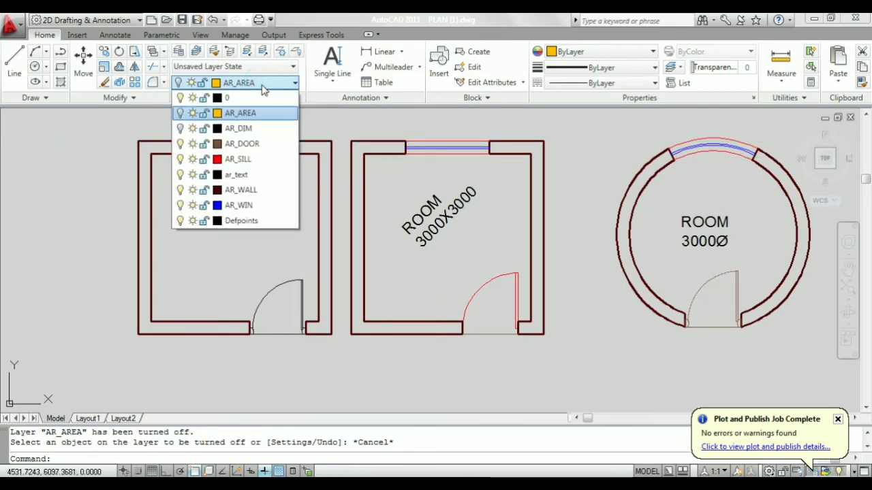
left_click(181, 129)
key("ctrl+z")
key("ctrl+z")
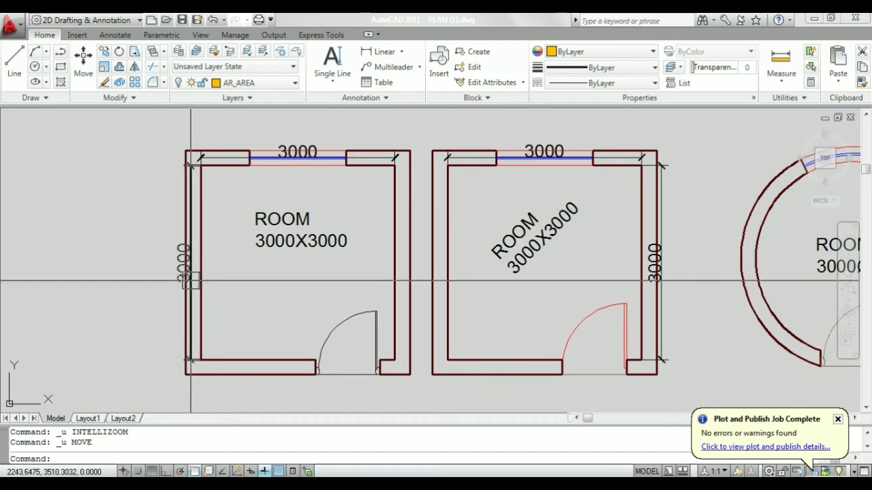
Move the first square room's horizontal dimension straight down to just inside the window wall, with ortho mode on.
scroll(258, 204, "up", 2)
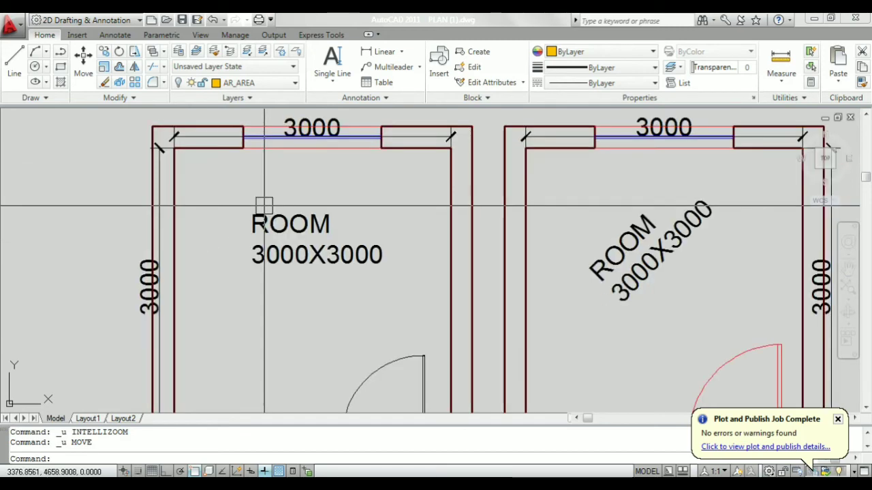
type("m")
key("Return")
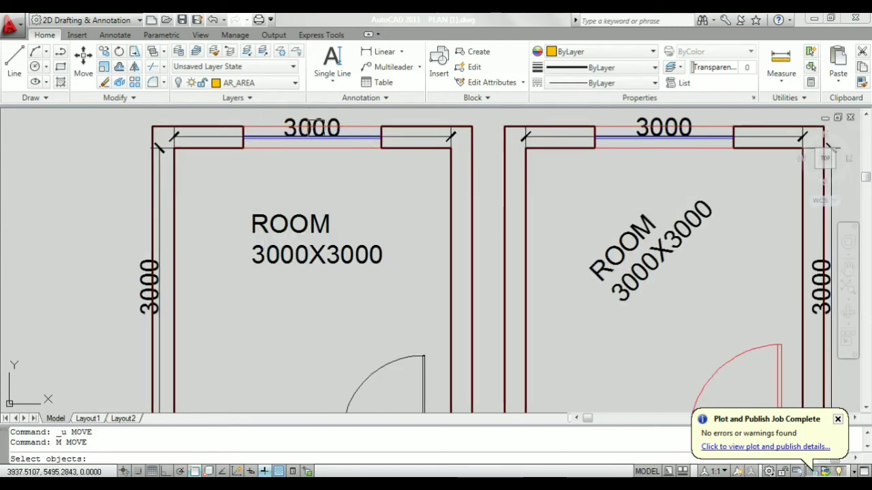
scroll(316, 119, "up", 3)
left_click(298, 120)
scroll(304, 152, "down", 4)
key("Return")
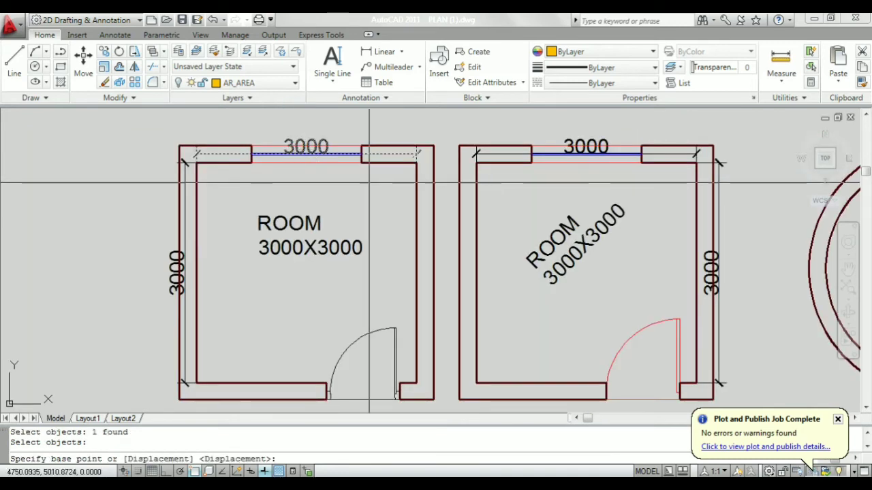
left_click(370, 181)
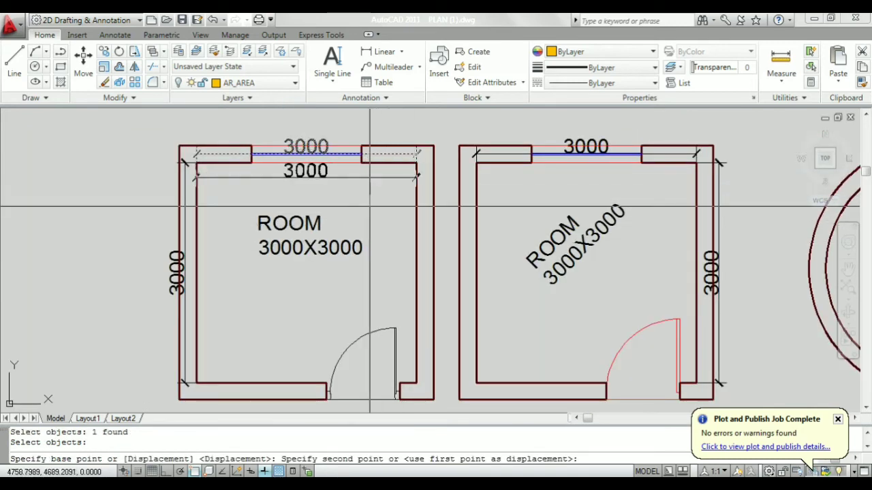
key("F8")
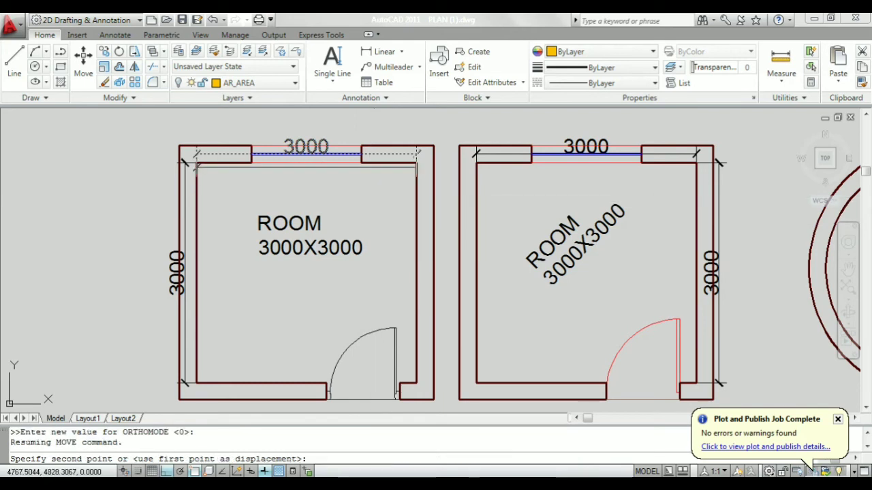
left_click(374, 208)
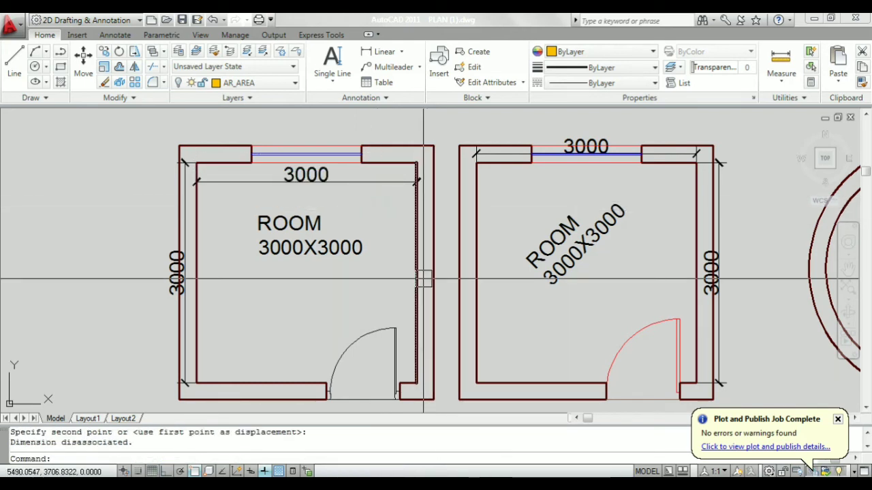
Move the first square room's vertical dimension horizontally to the right so it sits just inside the room.
key("Return")
scroll(148, 291, "up", 3)
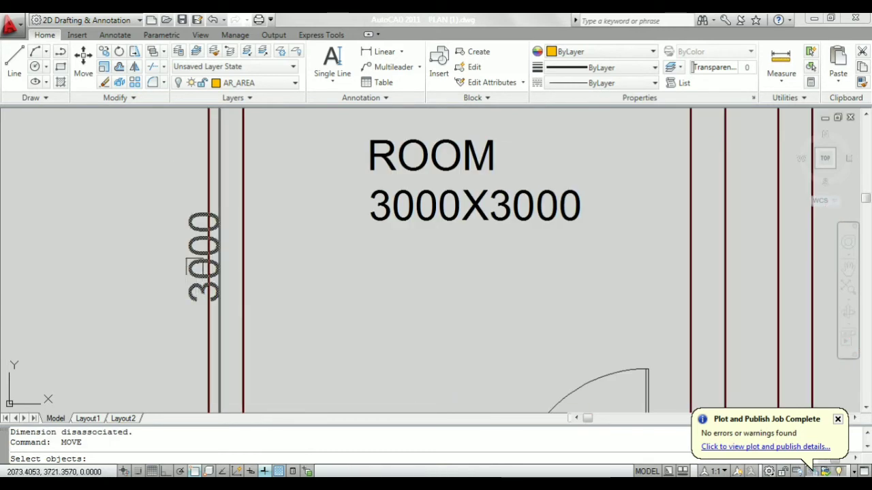
left_click(191, 263)
scroll(169, 235, "down", 2)
key("Return")
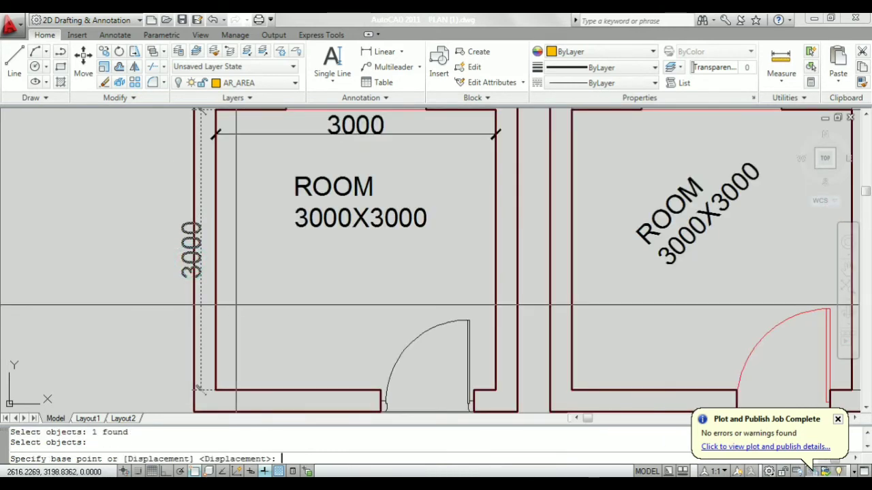
left_click(237, 307)
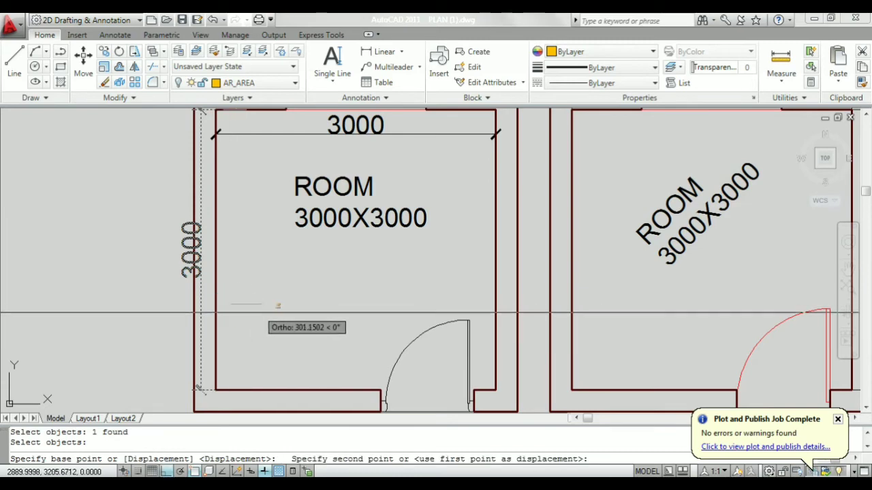
left_click(274, 314)
scroll(370, 171, "down", 2)
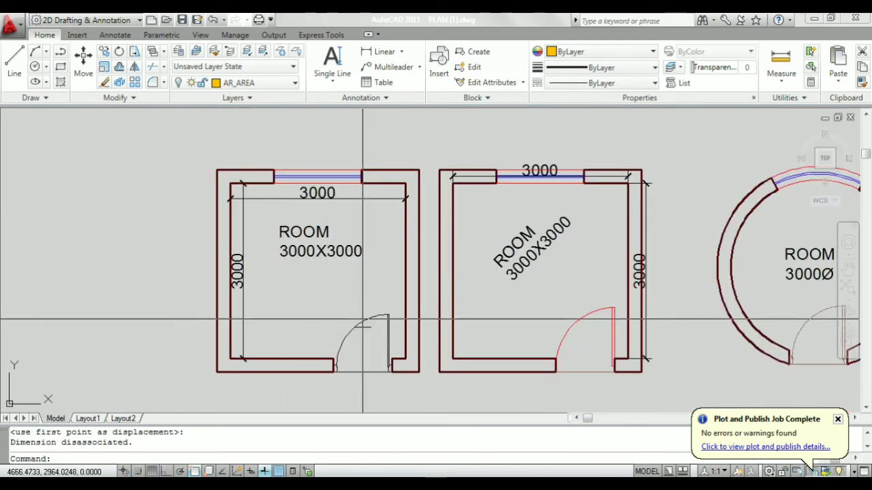
scroll(349, 225, "up", 2)
scroll(238, 247, "down", 3)
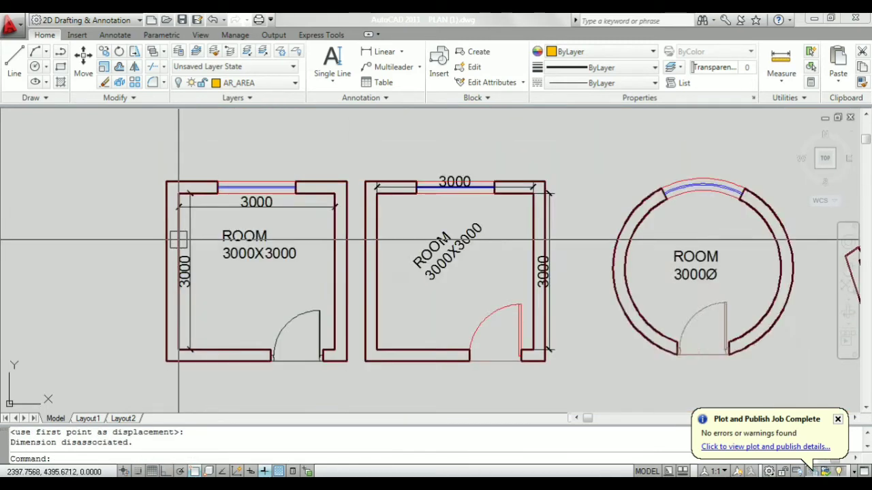
Delete the horizontal and vertical dimensions of the second square room, the one with the rotated label.
scroll(350, 188, "up", 5)
scroll(342, 188, "down", 2)
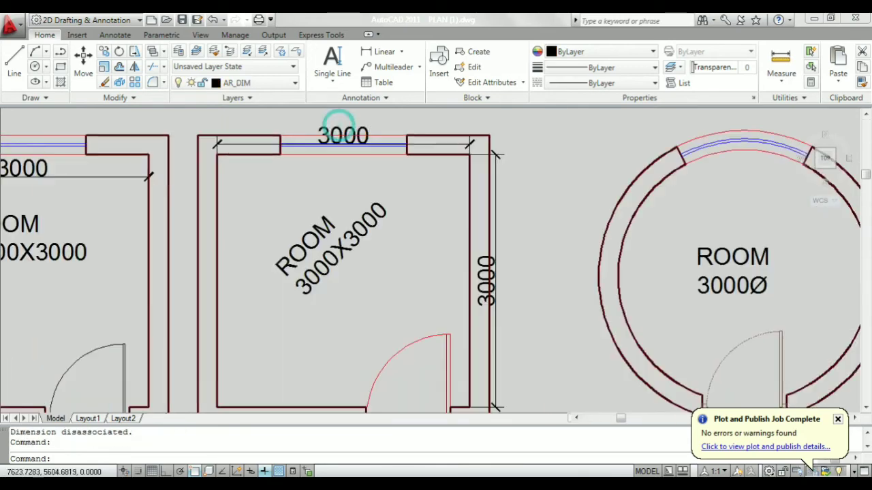
left_click(341, 134)
key("Delete")
left_click(483, 280)
key("Delete")
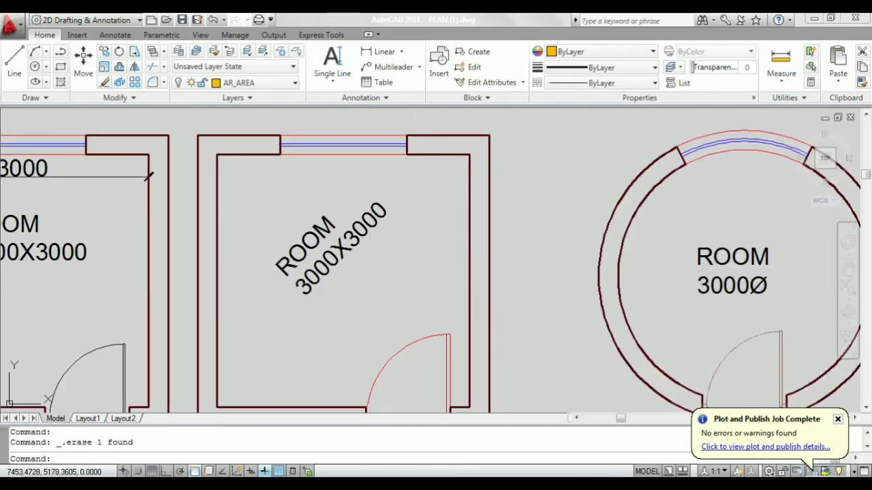
Make AR_DIM the current layer.
scroll(322, 178, "down", 4)
scroll(262, 195, "down", 2)
scroll(261, 197, "up", 6)
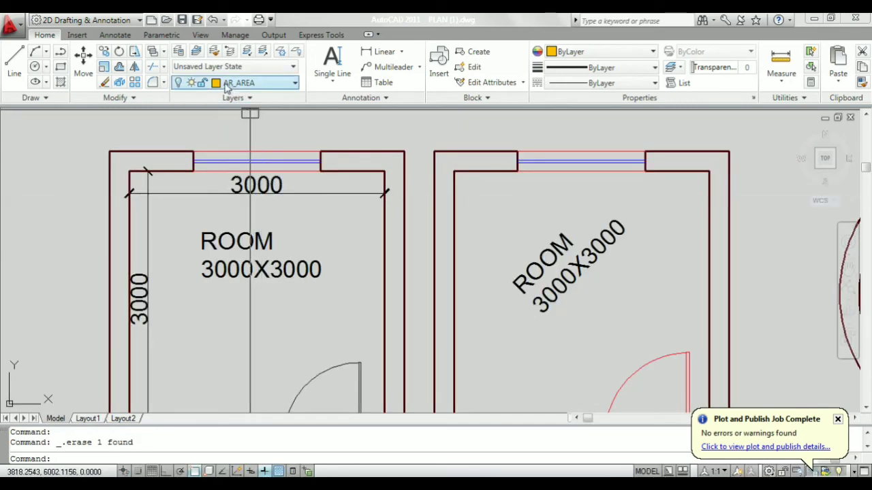
left_click(289, 82)
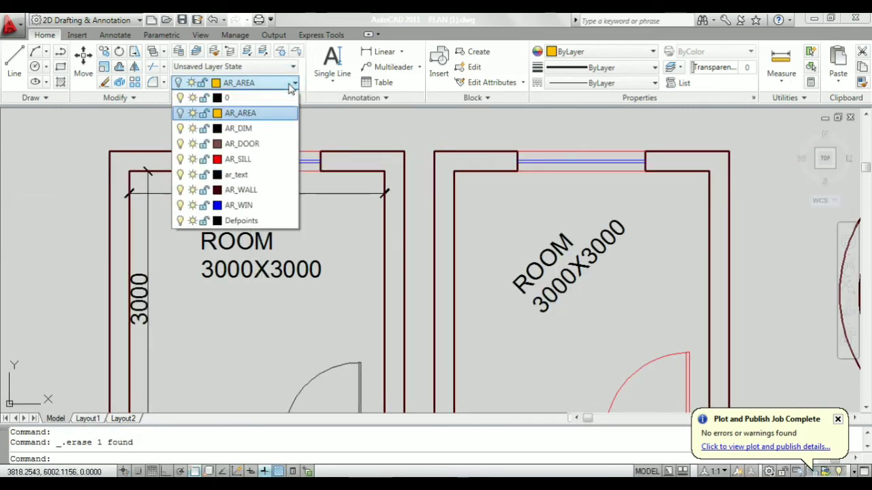
left_click(245, 128)
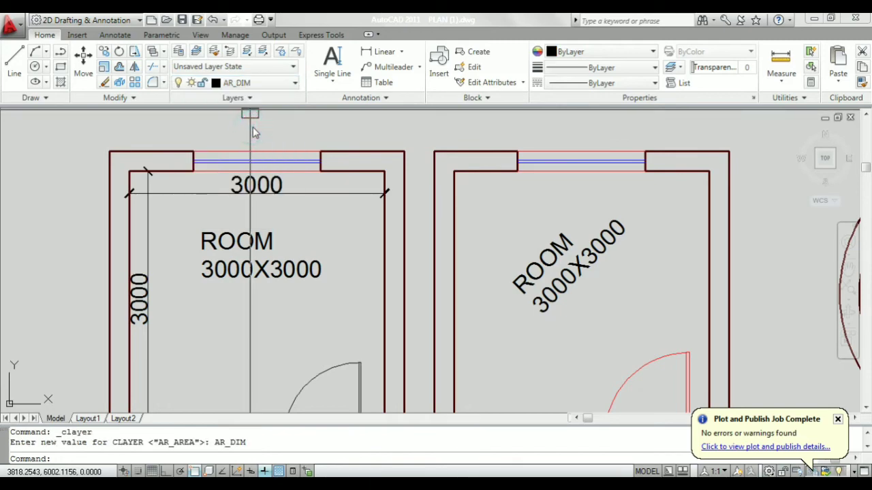
Add a radius dimension to the circular room's inner wall arc, with its text outside the room at the upper right.
scroll(146, 189, "down", 6)
scroll(328, 270, "up", 3)
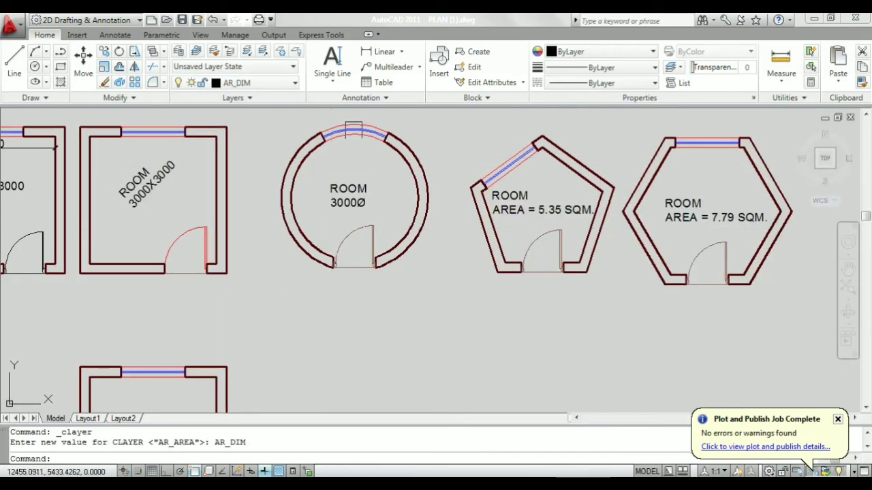
scroll(331, 293, "down", 2)
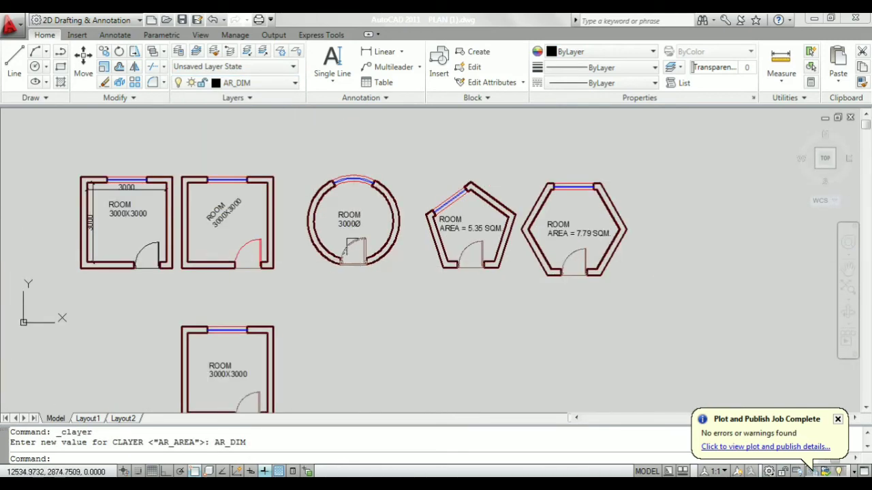
scroll(376, 189, "up", 4)
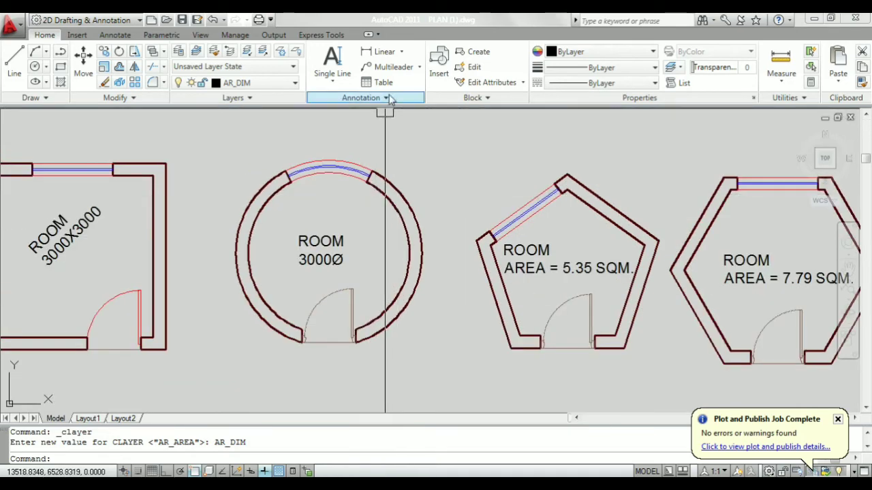
left_click(402, 53)
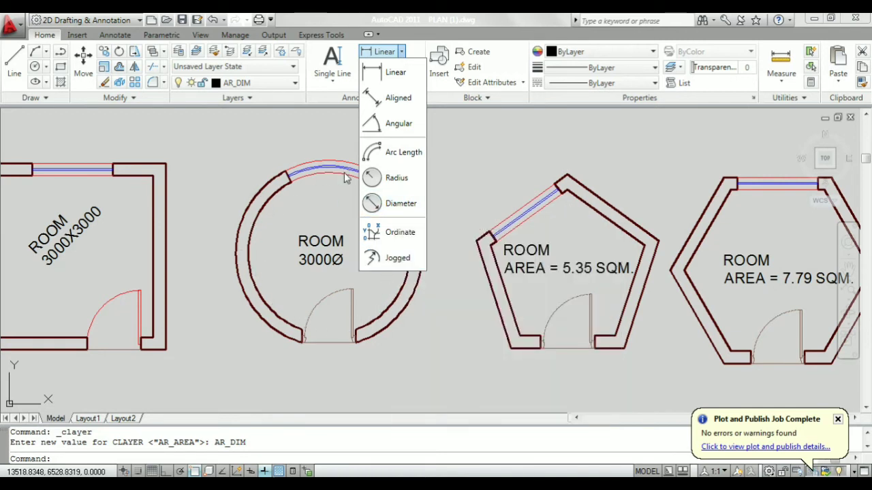
left_click(391, 179)
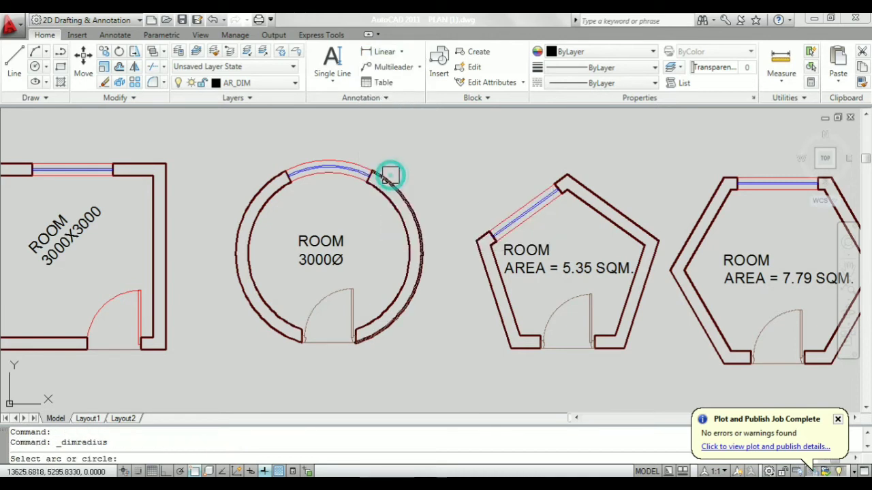
left_click(402, 235)
scroll(407, 219, "up", 4)
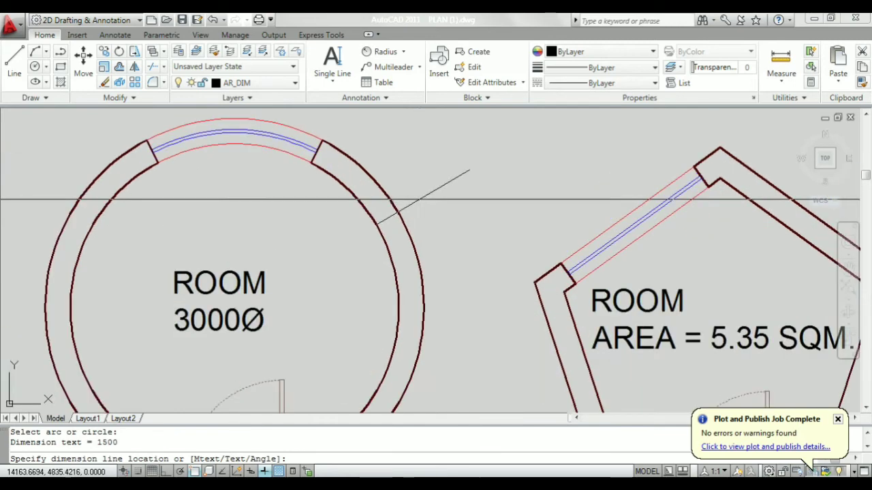
scroll(431, 194, "down", 2)
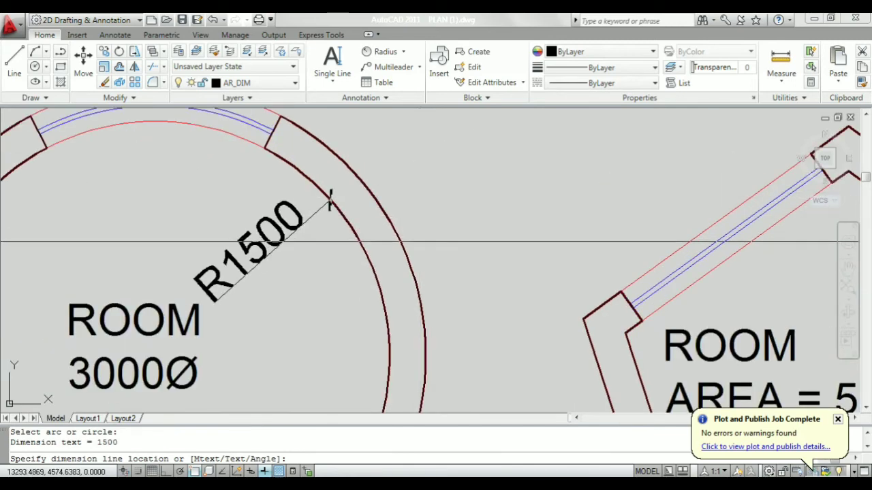
scroll(288, 195, "down", 2)
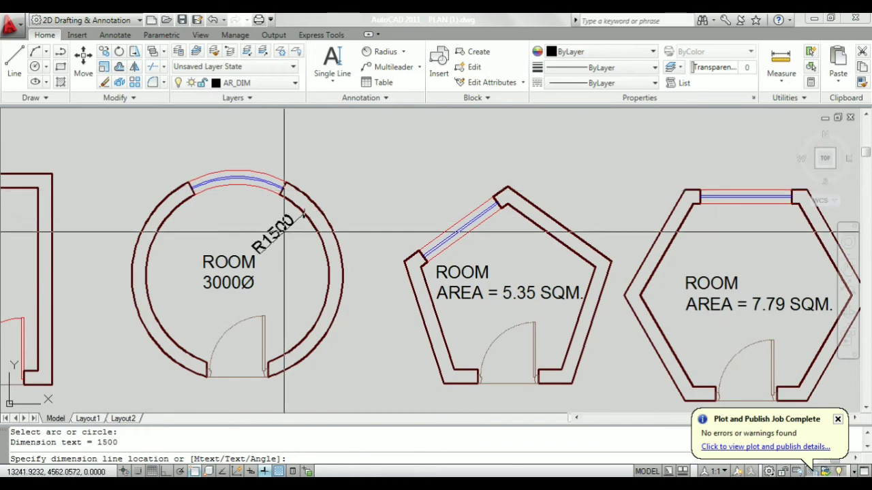
scroll(348, 191, "up", 2)
left_click(351, 190)
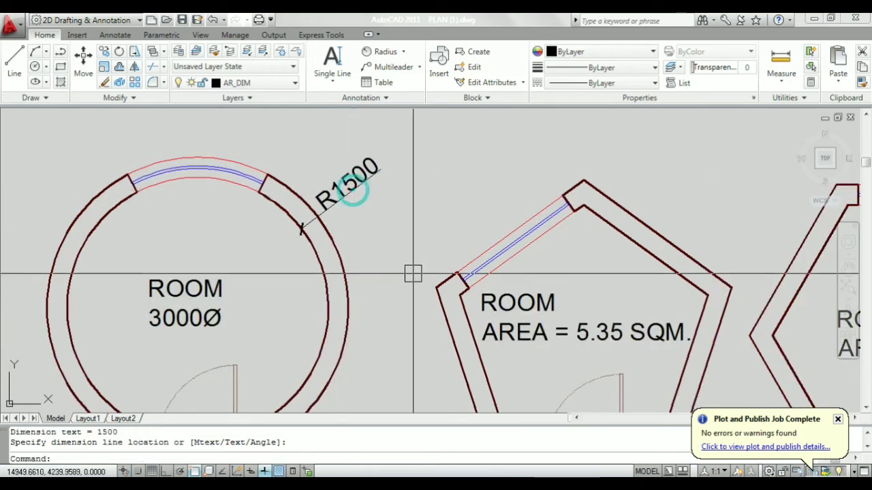
Add an aligned dimension along the pentagonal room's upper-right inner wall, placing the dimension line inside the room above the label.
scroll(413, 273, "down", 2)
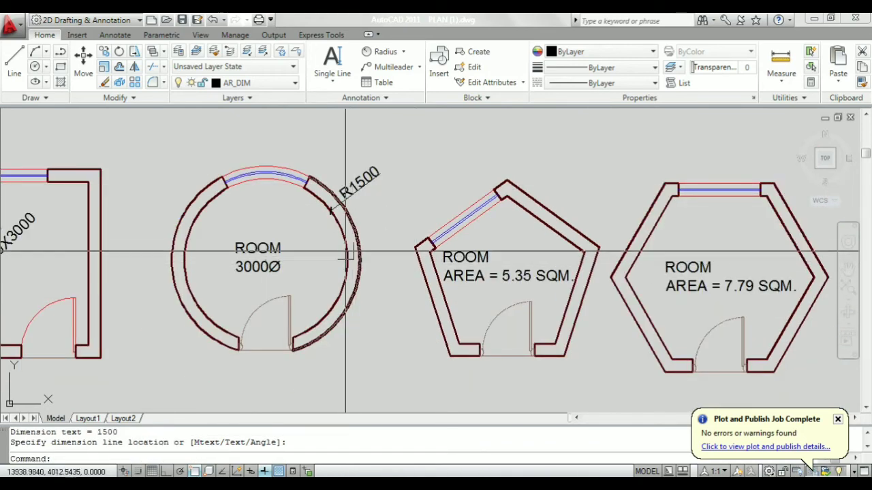
scroll(299, 198, "down", 2)
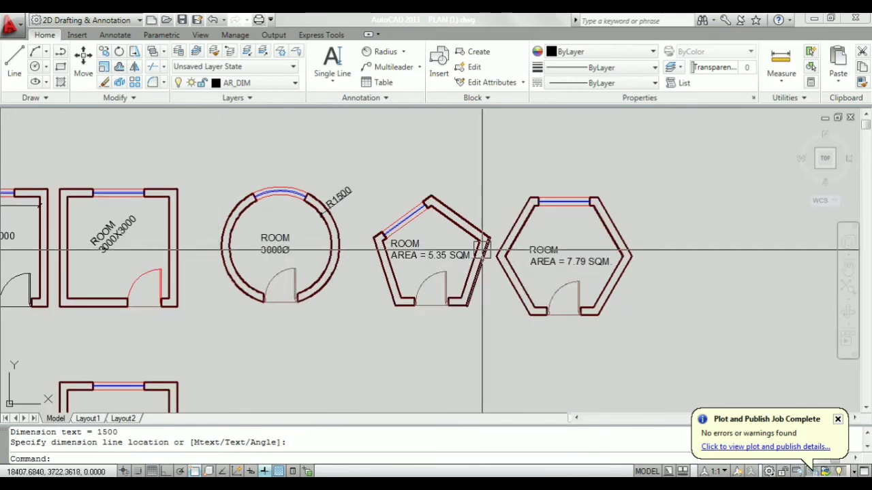
scroll(329, 254, "up", 3)
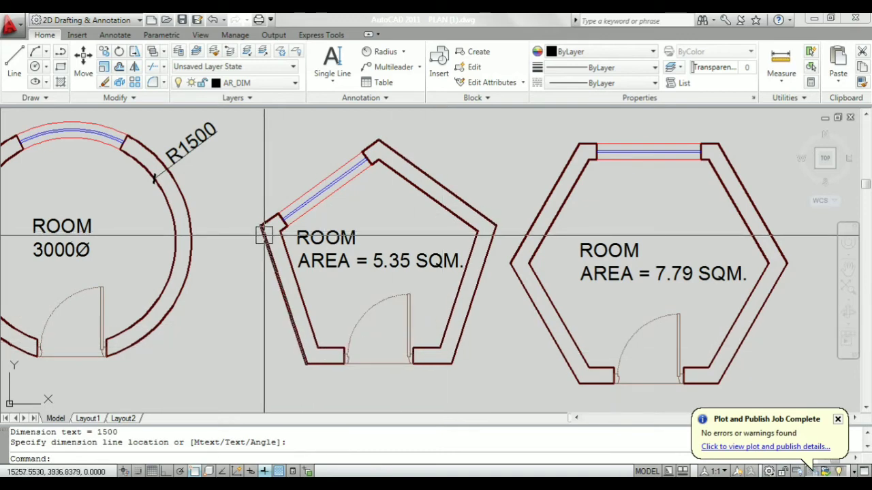
scroll(272, 232, "down", 2)
scroll(286, 215, "up", 4)
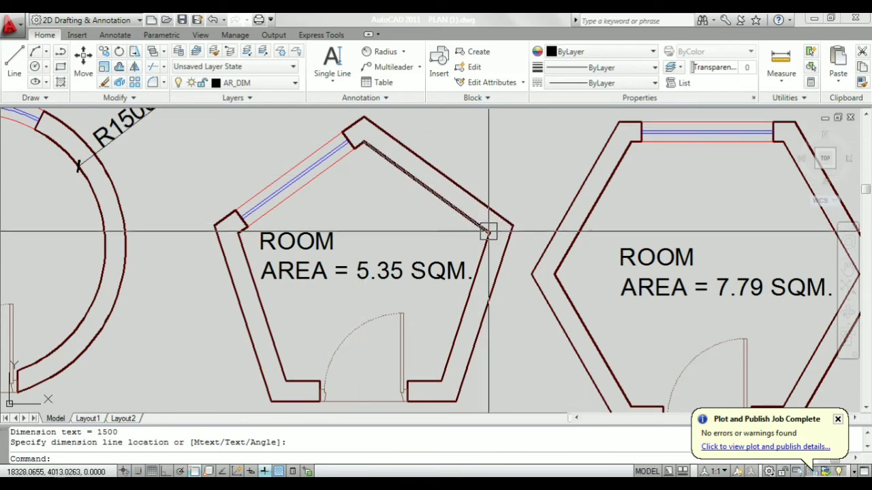
left_click(403, 53)
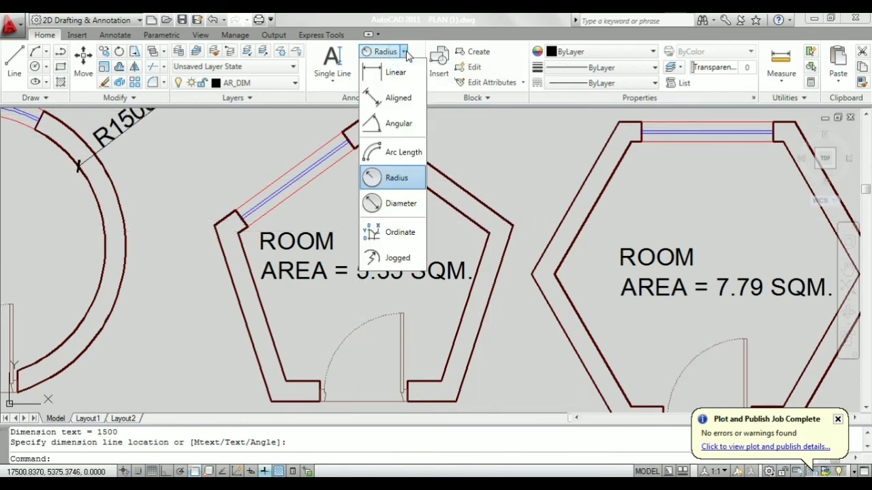
left_click(398, 100)
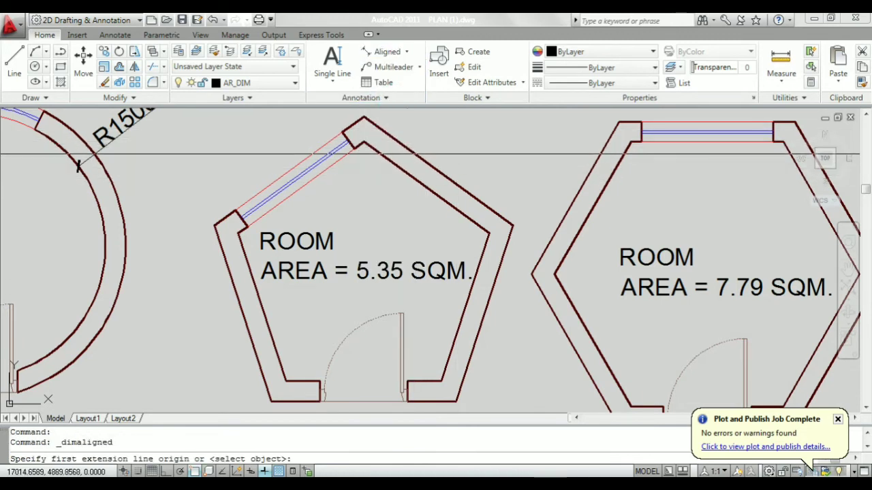
scroll(362, 141, "up", 3)
left_click(362, 143)
scroll(362, 143, "down", 4)
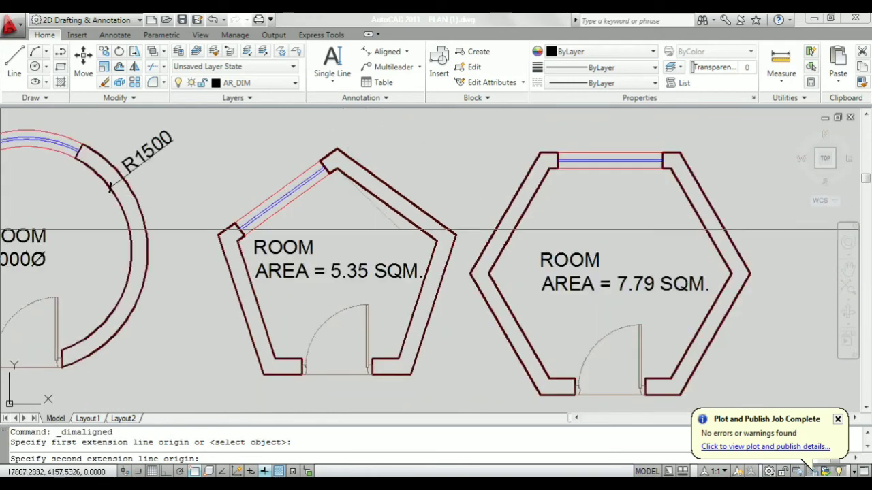
left_click(436, 241)
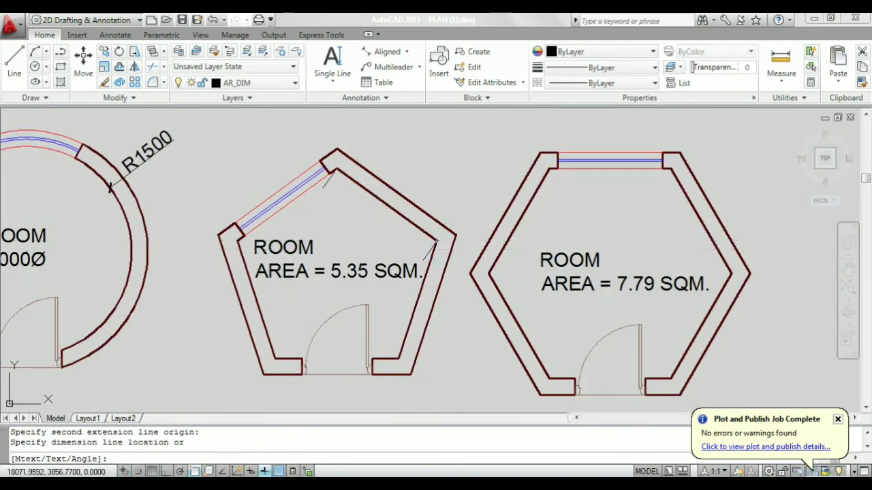
scroll(379, 236, "up", 2)
left_click(380, 222)
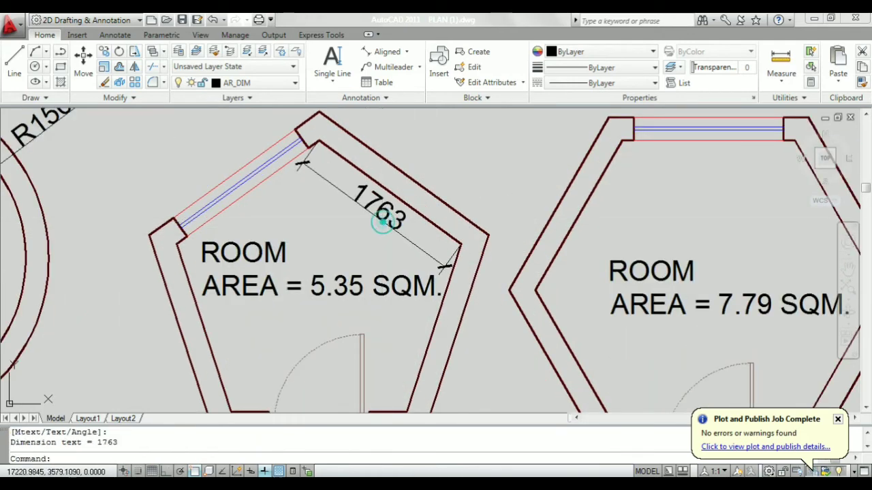
Try to add an aligned dimension to the hexagonal room's upper-left inner wall by selecting the wall line, with the dimension inside the room.
scroll(318, 300, "down", 3)
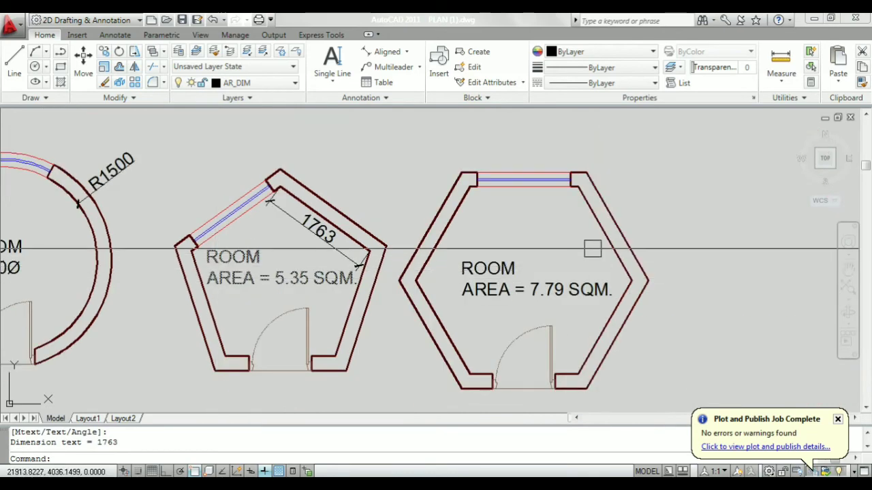
scroll(545, 194, "up", 4)
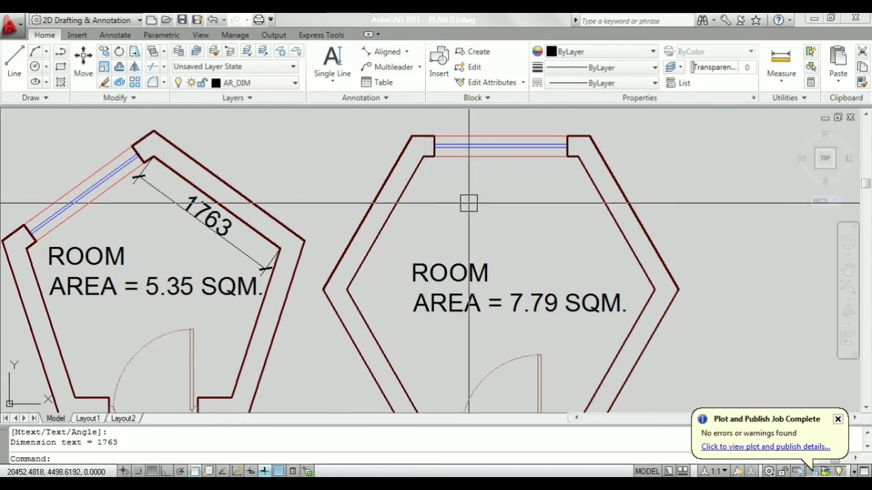
key("Return")
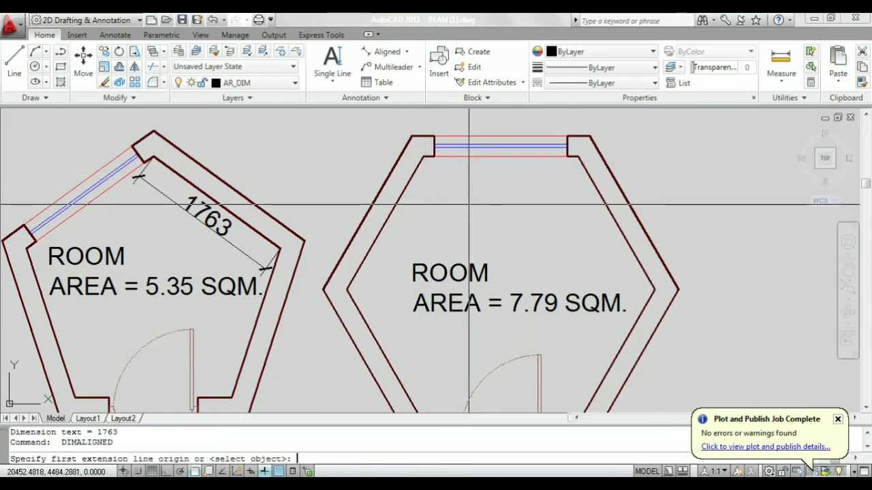
key("Return")
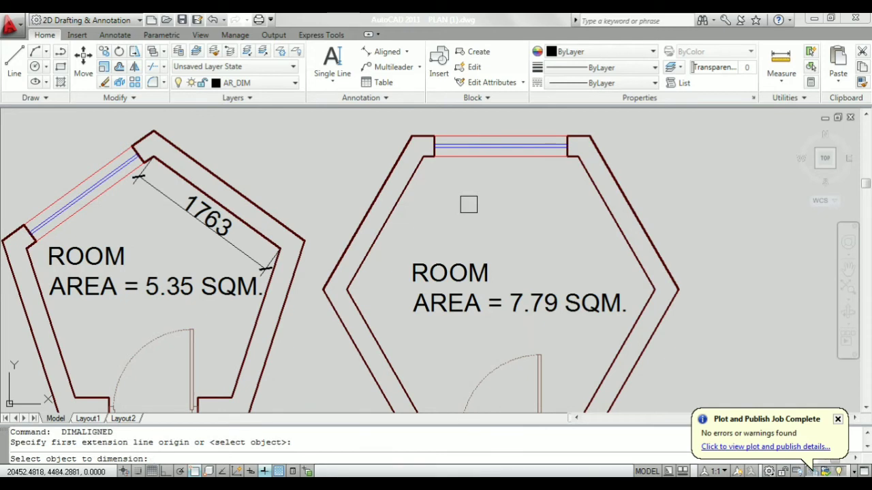
left_click(405, 216)
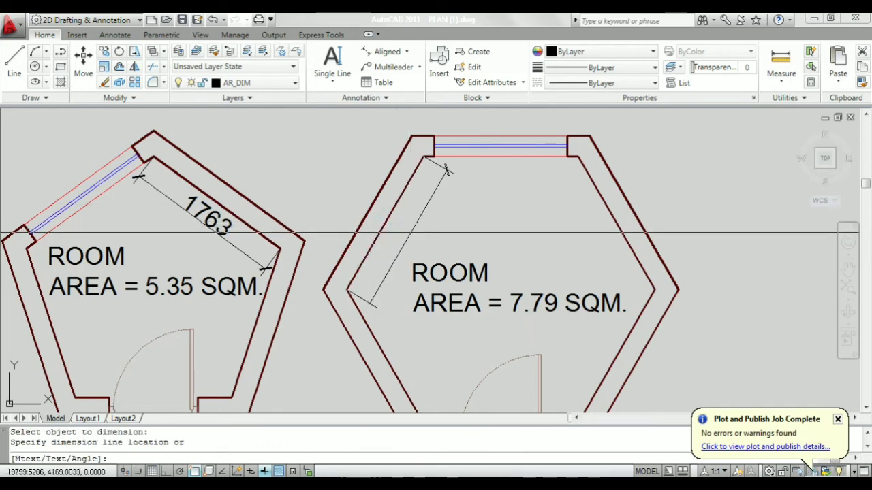
left_click(411, 233)
Regenerate the drawing display.
scroll(502, 265, "down", 2)
type("RE")
key("Return")
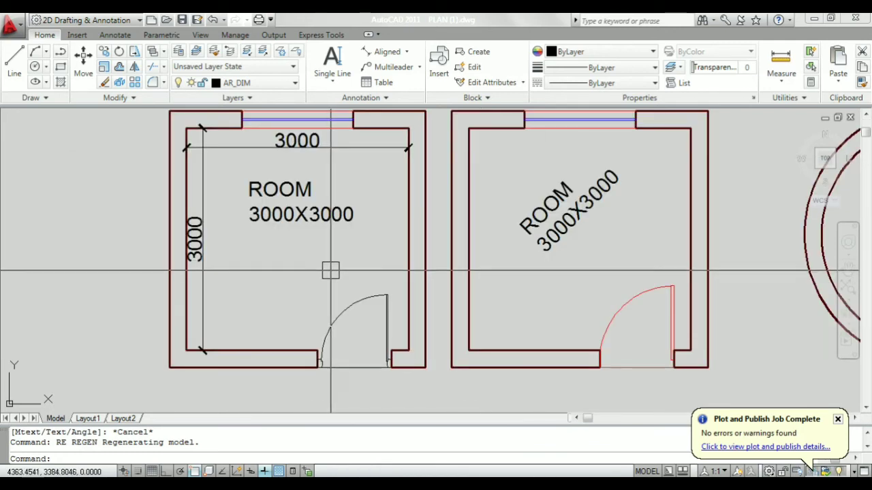
Create a new layer named AR_DWTAG.
left_click(177, 52)
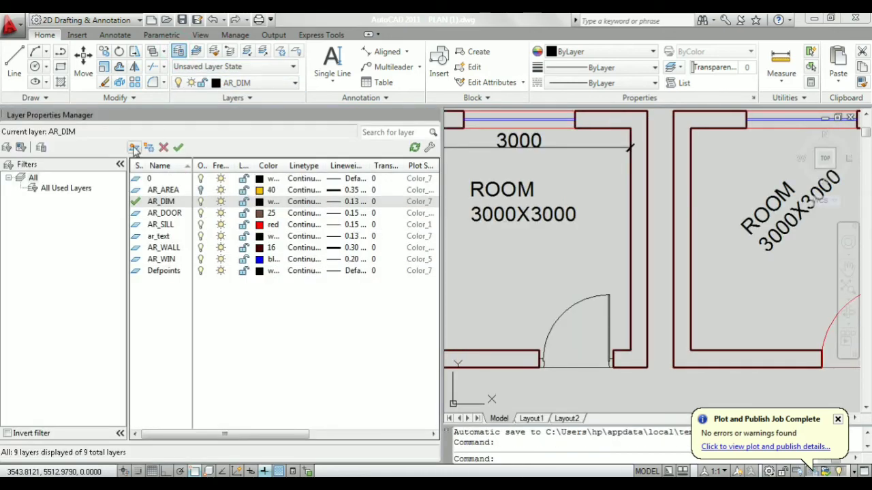
left_click(134, 148)
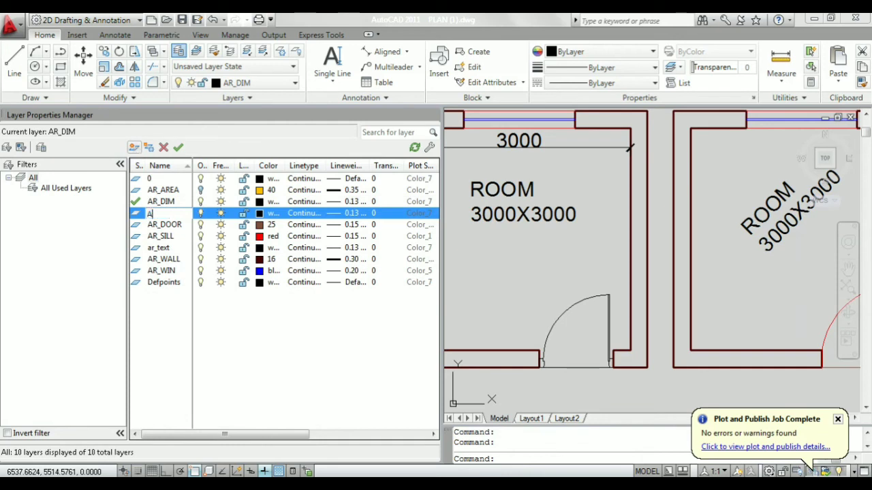
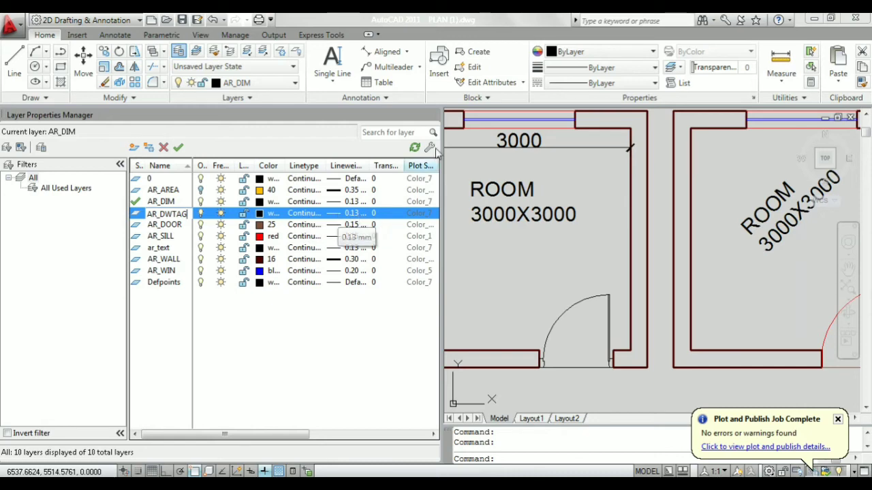
left_click(433, 117)
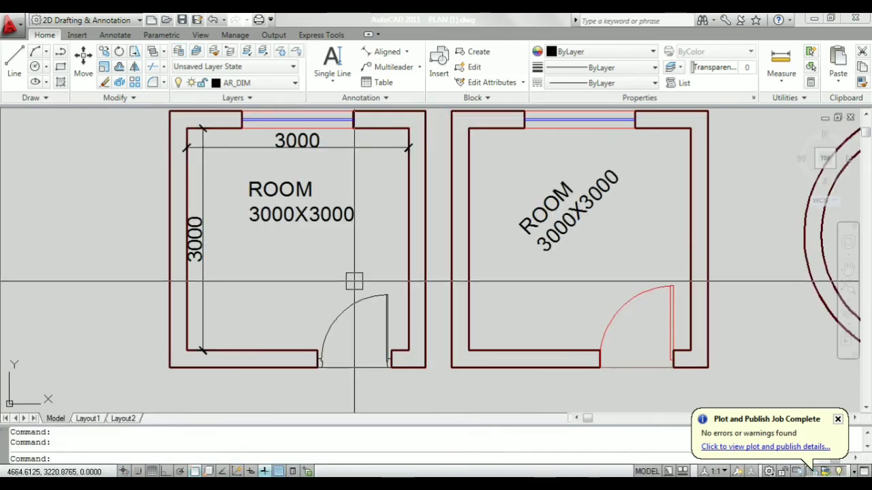
Make AR_DWTAG the current layer, leaving no object selected.
scroll(358, 395, "up", 5)
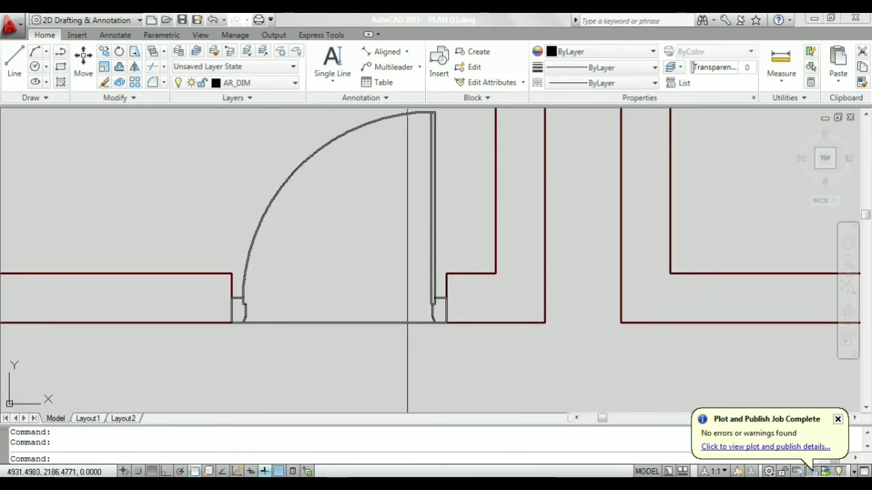
scroll(381, 204, "down", 5)
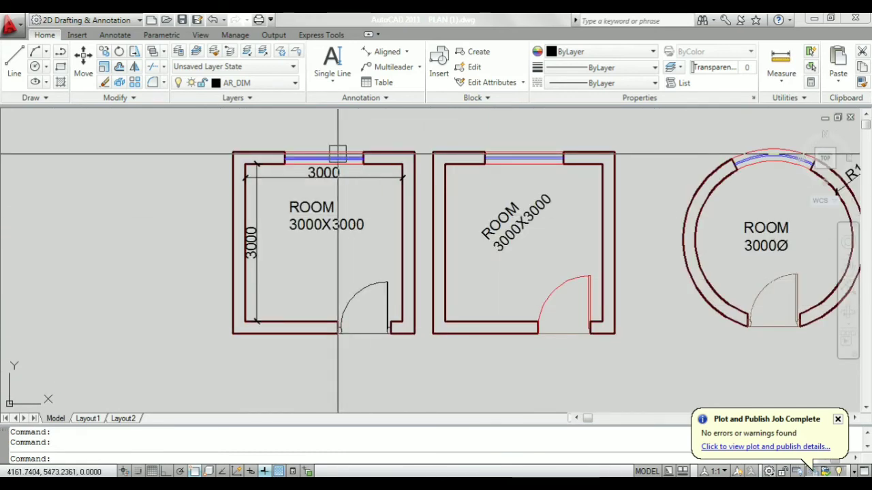
scroll(352, 275, "up", 3)
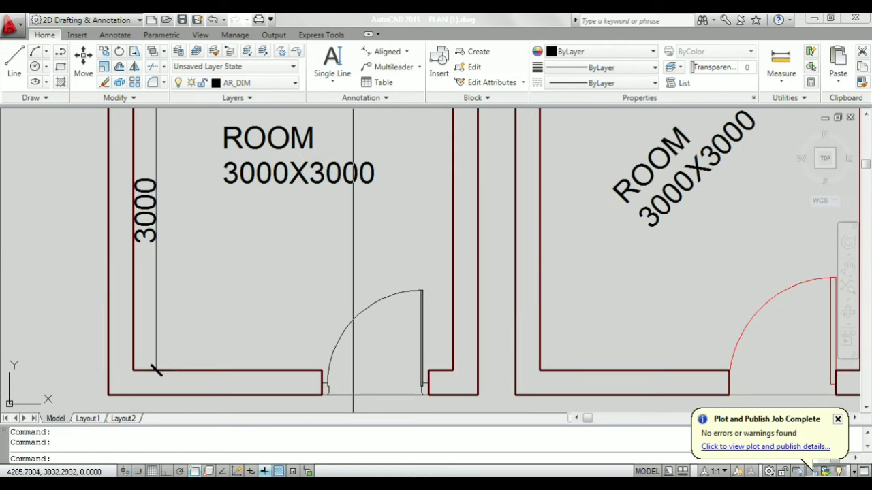
left_click(288, 83)
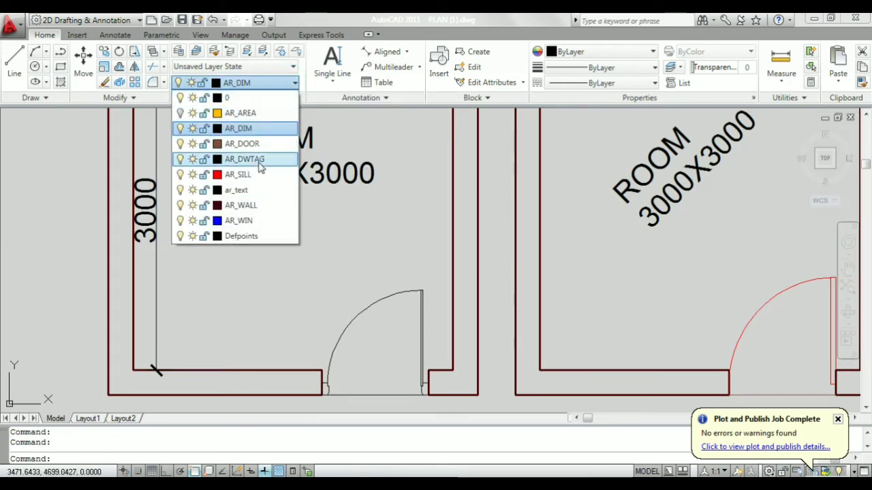
left_click(261, 161)
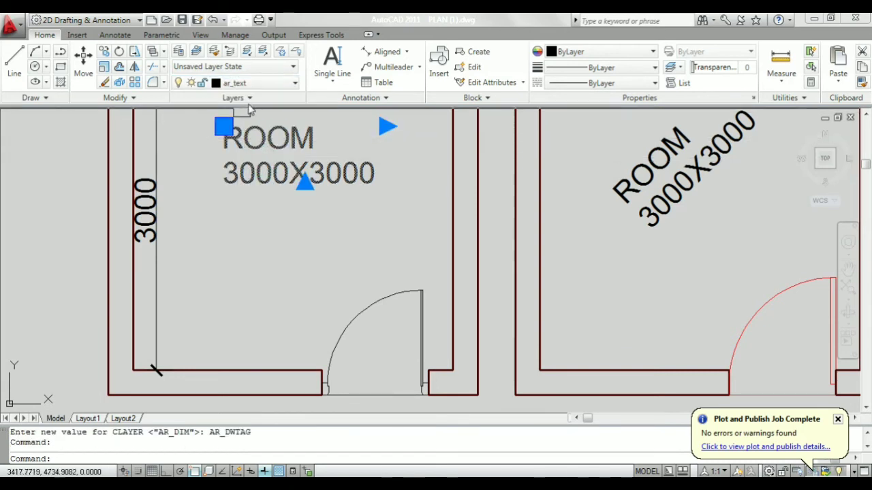
key("Escape")
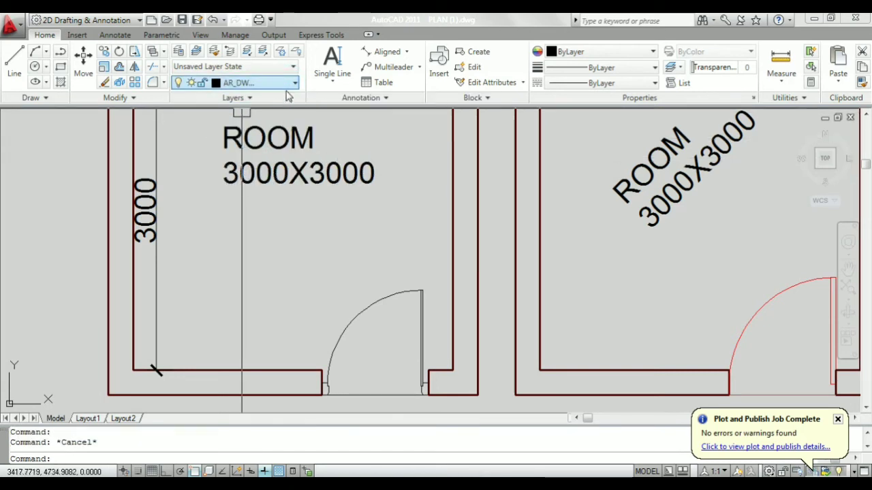
left_click(295, 83)
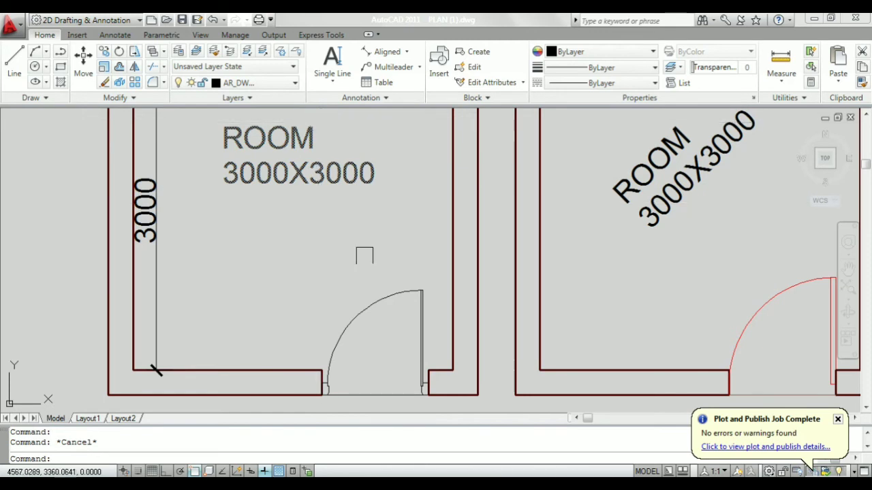
Start an attribute definition with tag W, prompt WGR, default value FE and Center text justification.
scroll(360, 252, "down", 3)
scroll(352, 314, "up", 4)
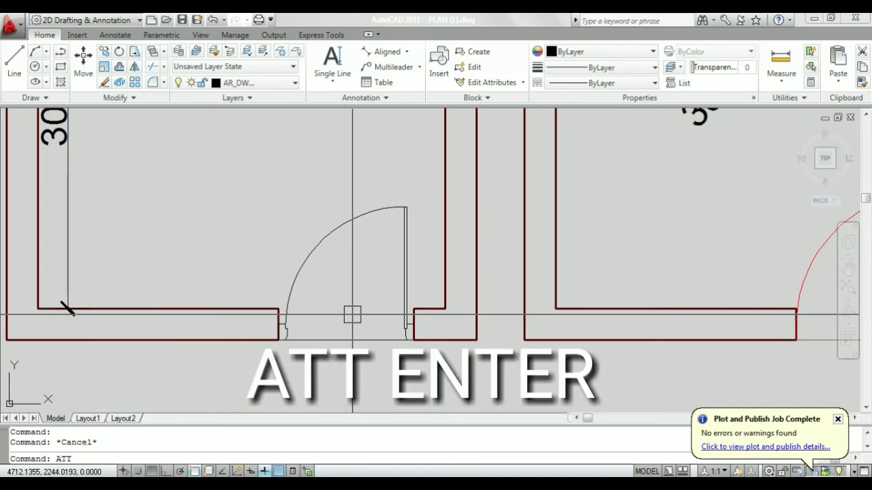
key("Return")
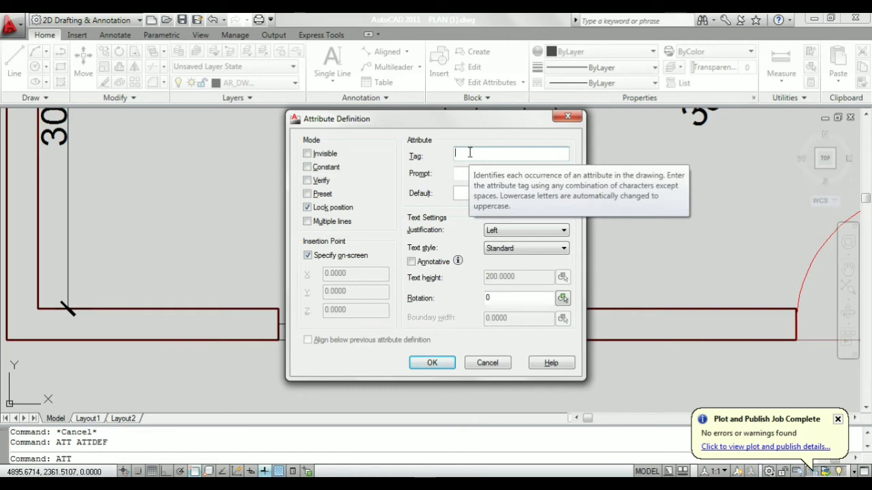
type("W")
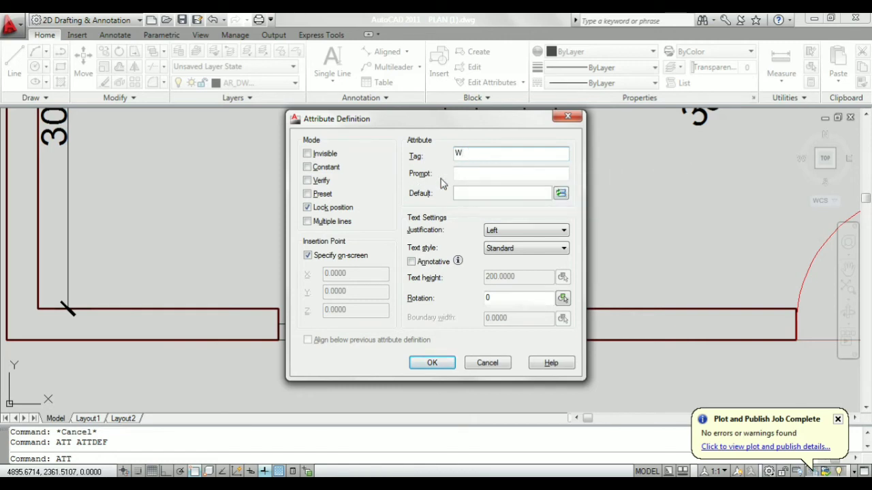
type("W")
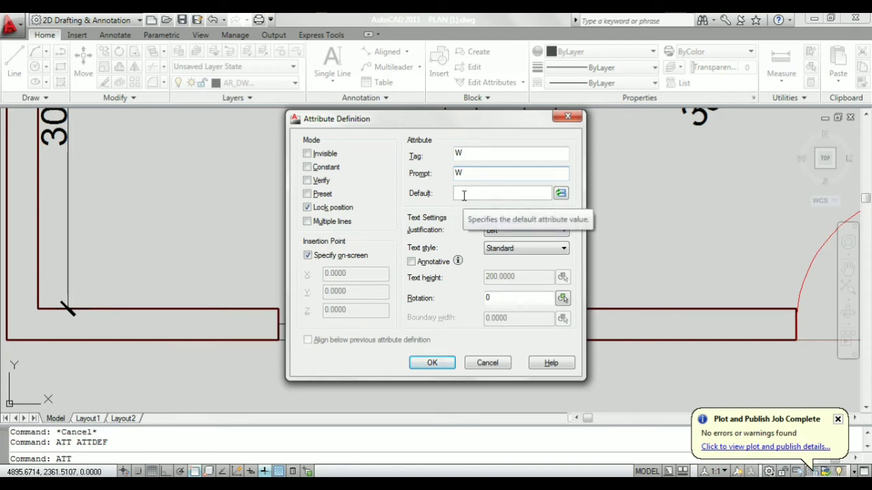
type("GR")
type("FE")
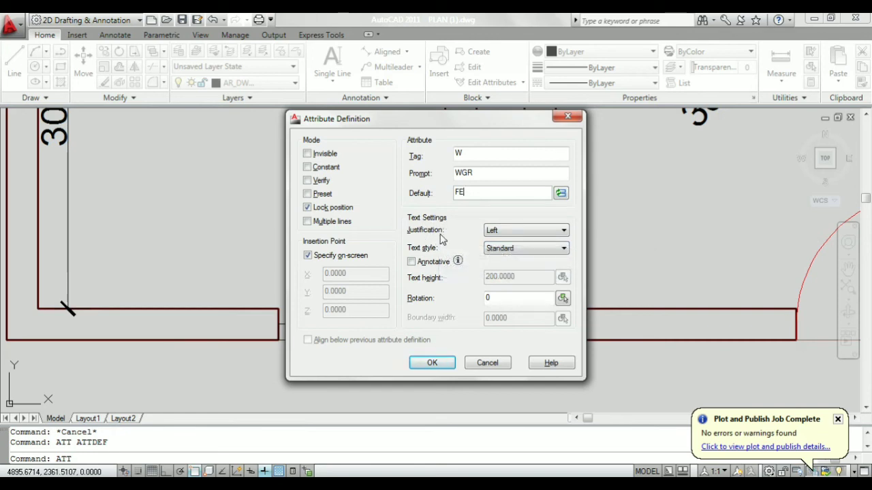
left_click(563, 232)
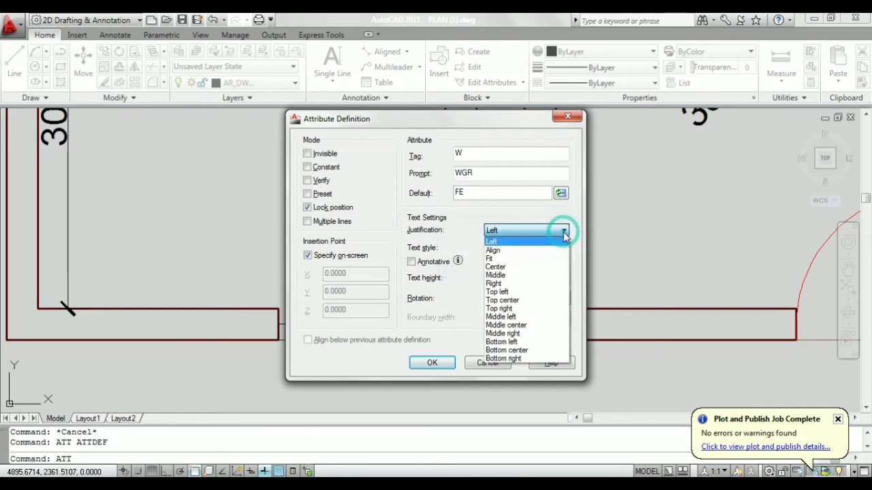
left_click(521, 267)
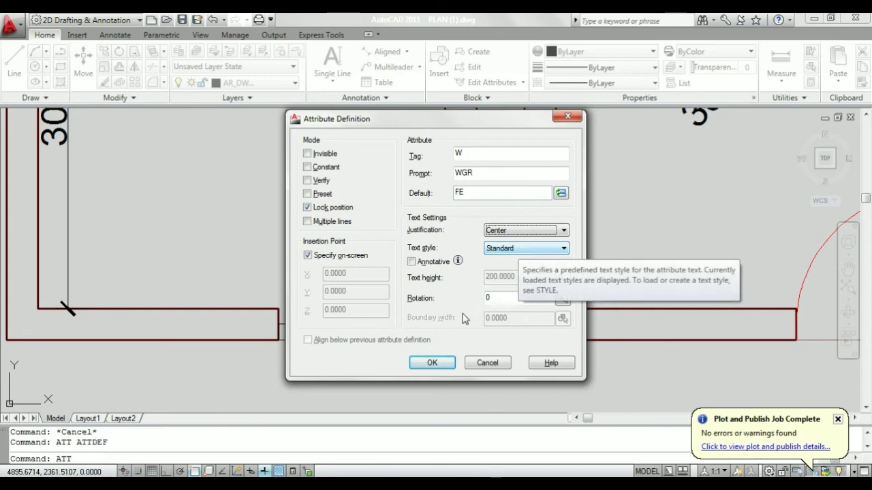
Place the W attribute in the first room's door opening and move it towards the middle of the opening.
left_click(431, 363)
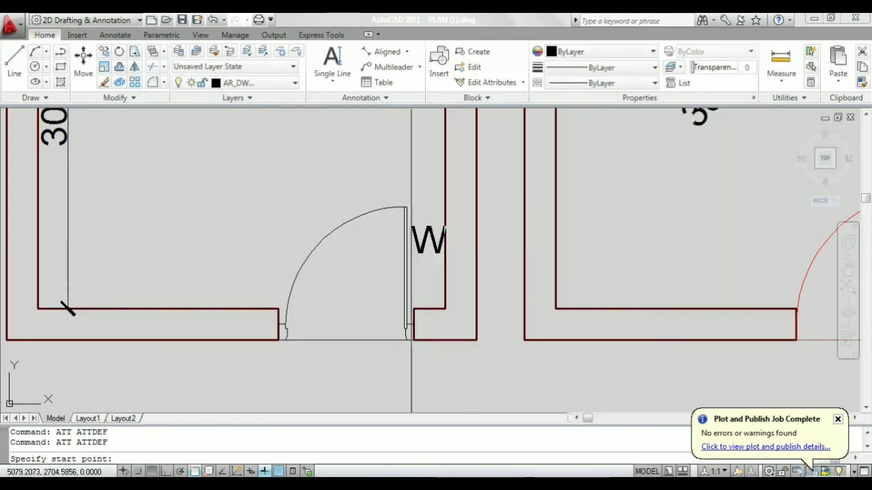
scroll(354, 334, "up", 3)
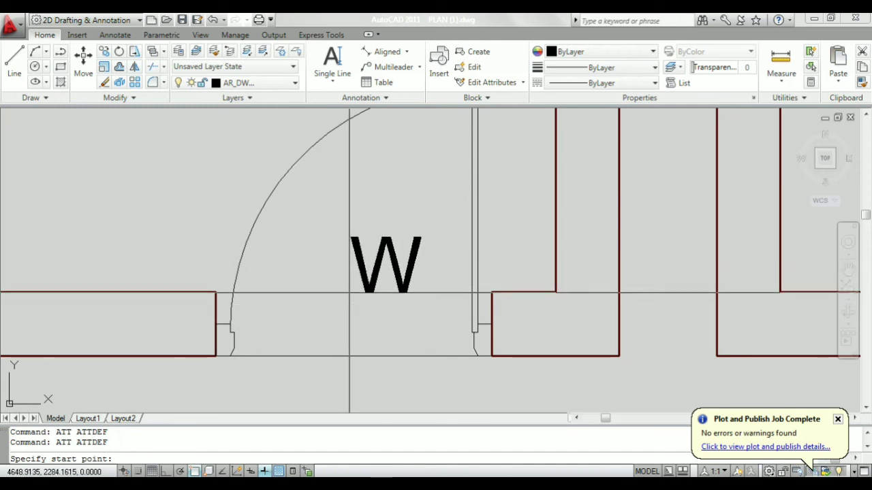
left_click(290, 304)
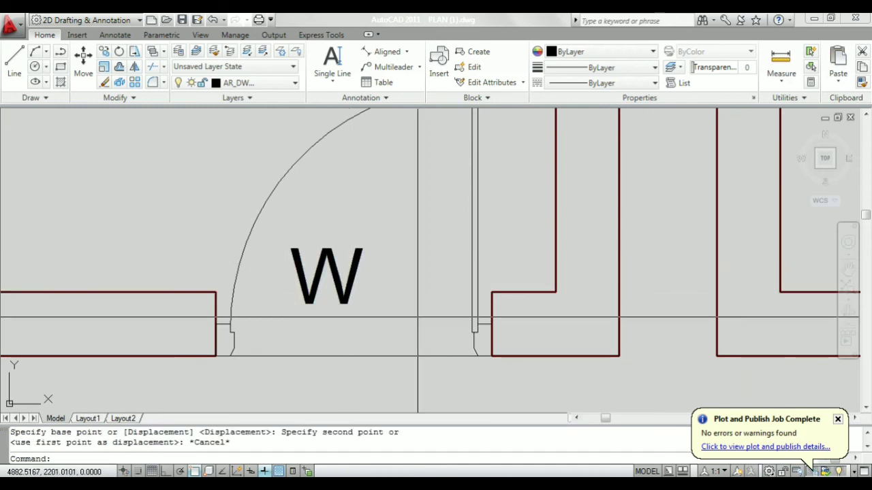
type("m")
key("Return")
left_click(360, 292)
key("Return")
left_click(360, 291)
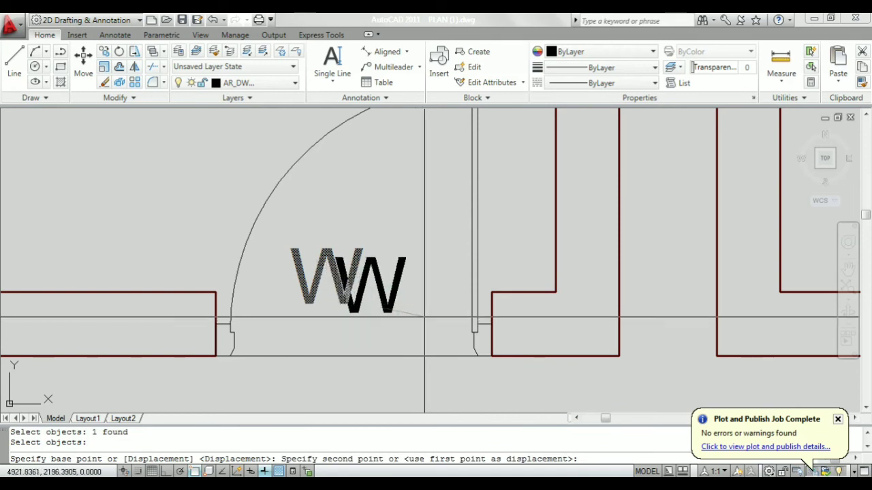
left_click(403, 302)
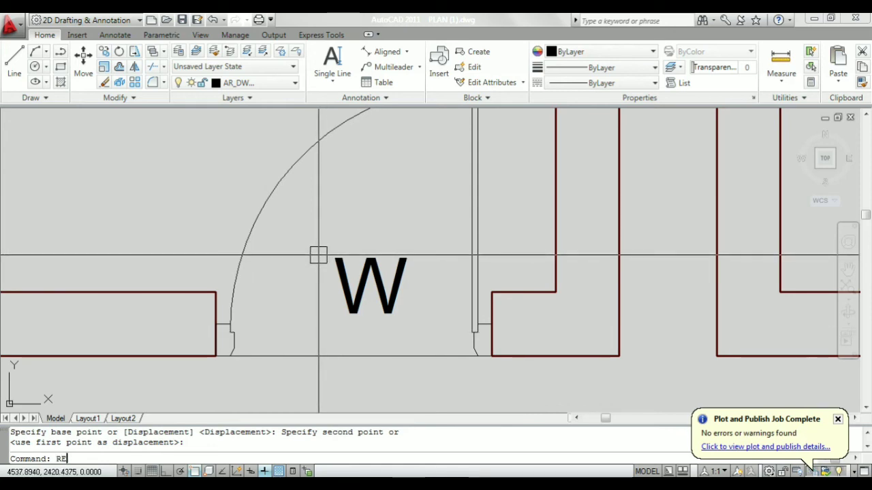
Draw a rectangle about 467 by 330 mm around the W attribute as its frame.
key("Return")
left_click(308, 239)
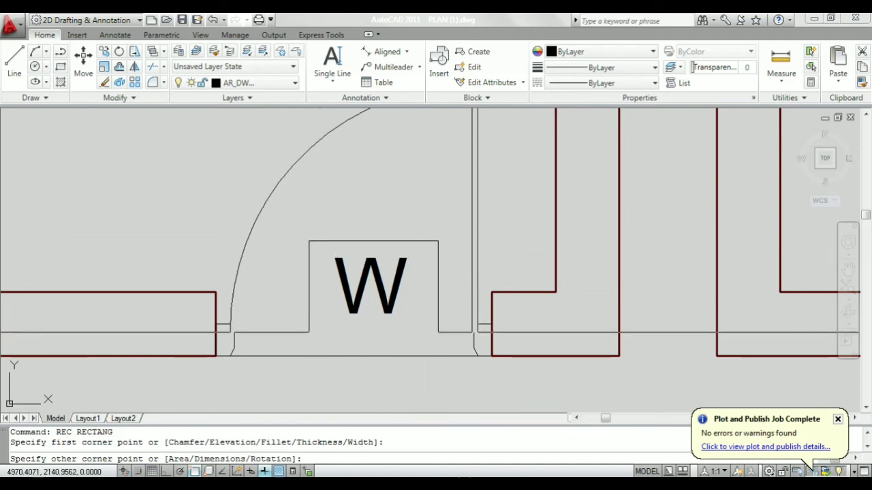
left_click(438, 333)
key("Escape")
Try a circle centred on the W attribute in place of the rectangular frame.
scroll(438, 333, "up", 2)
left_click(527, 234)
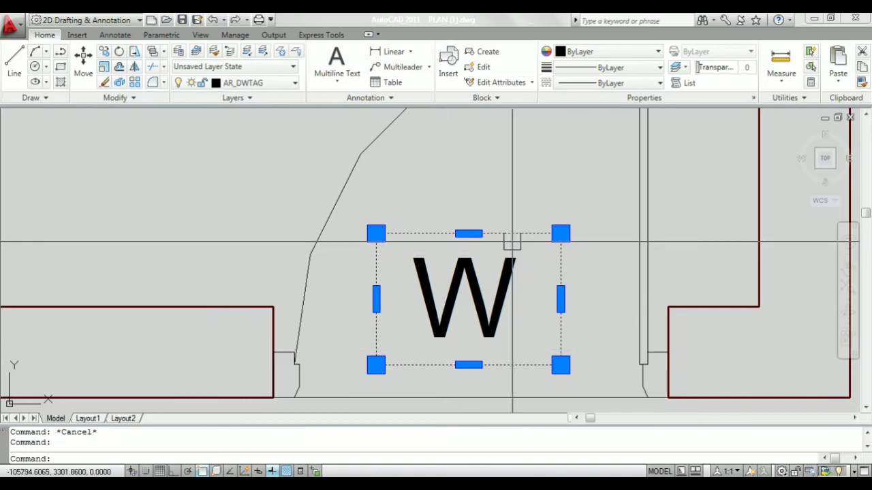
key("Delete")
type("c")
key("Return")
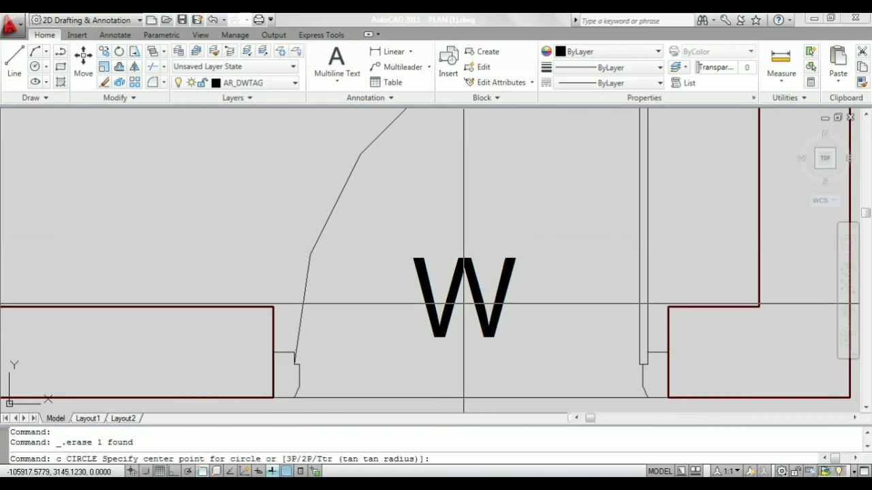
left_click(464, 297)
left_click(384, 267)
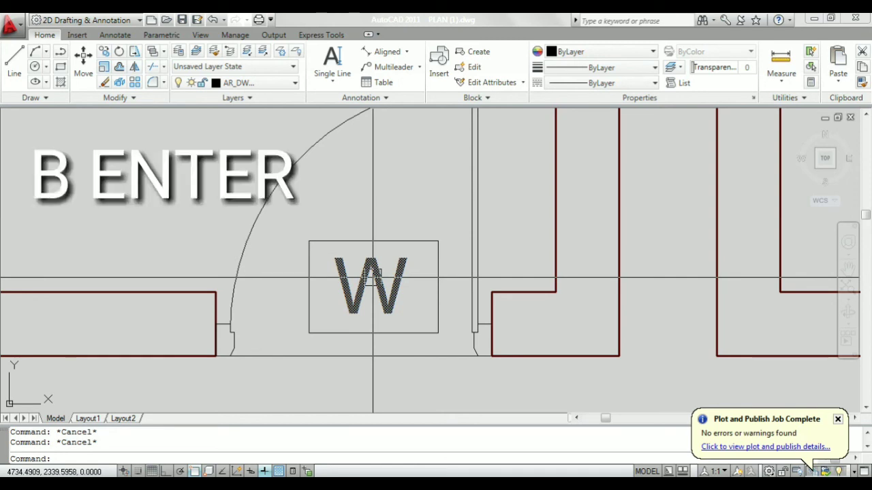
Make the W attribute and its rectangle into block DR, based at the rectangle's top-edge midpoint, with attribute value D1.
key("Return")
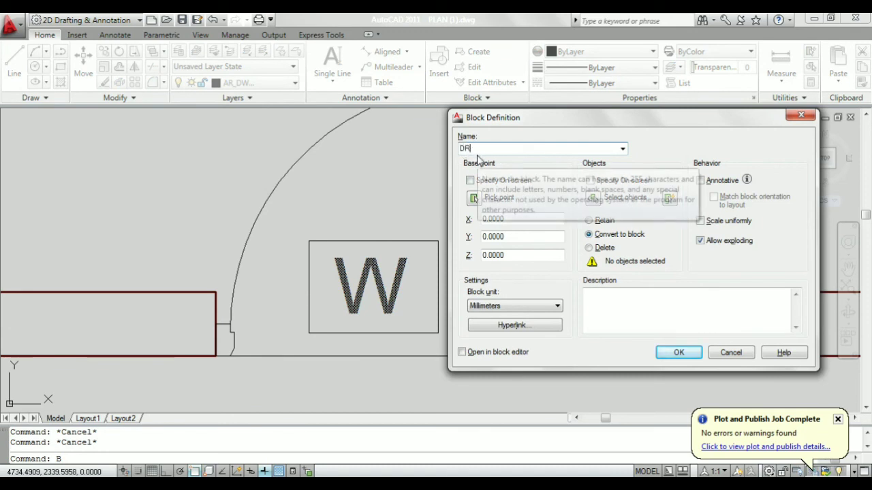
left_click(593, 198)
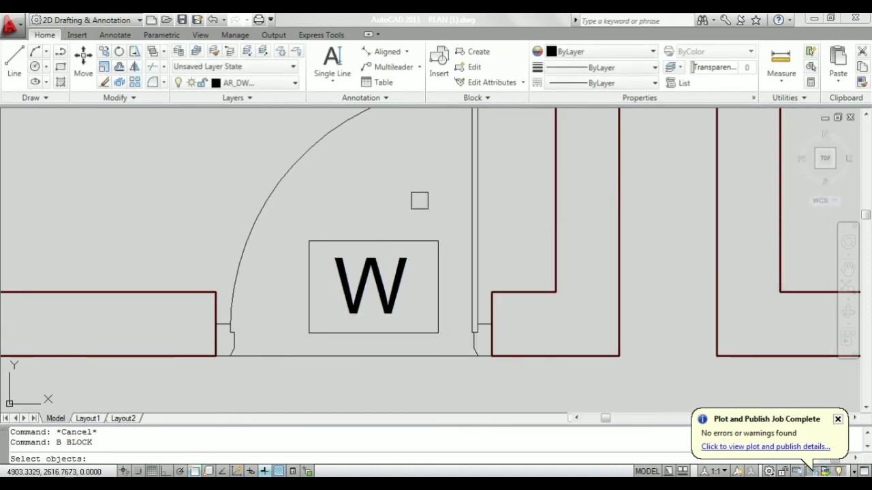
left_click(420, 201)
left_click(303, 309)
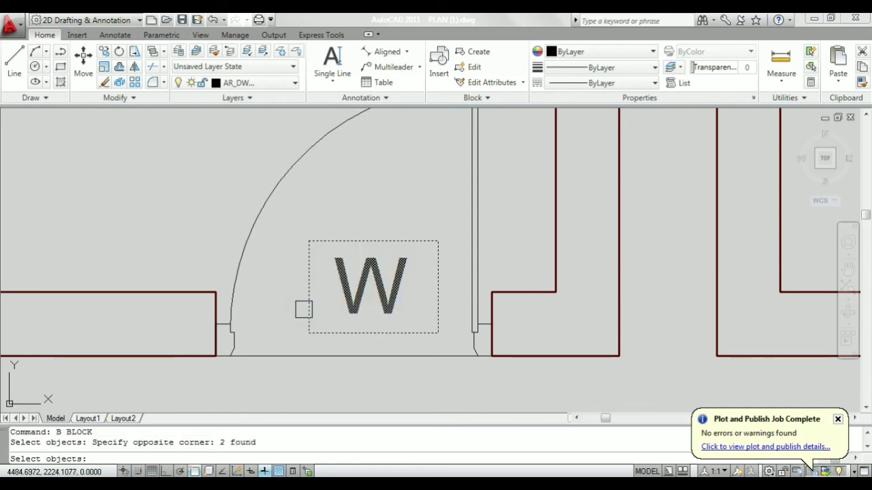
key("Return")
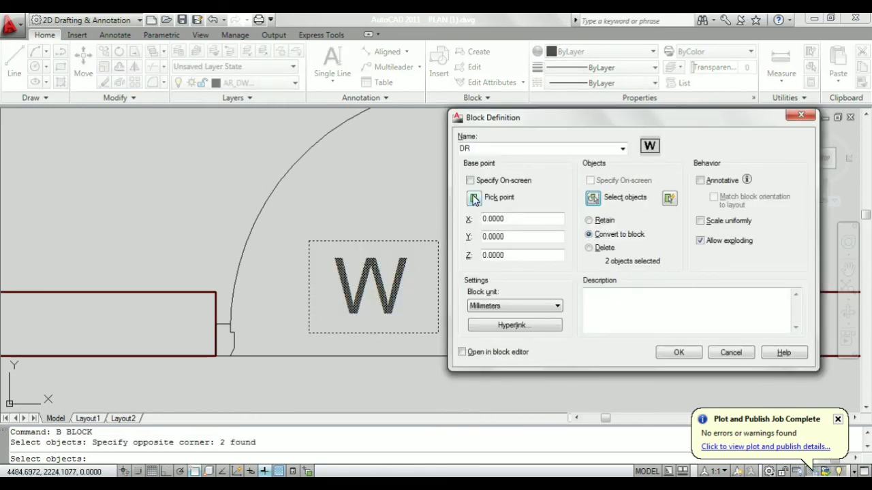
left_click(474, 198)
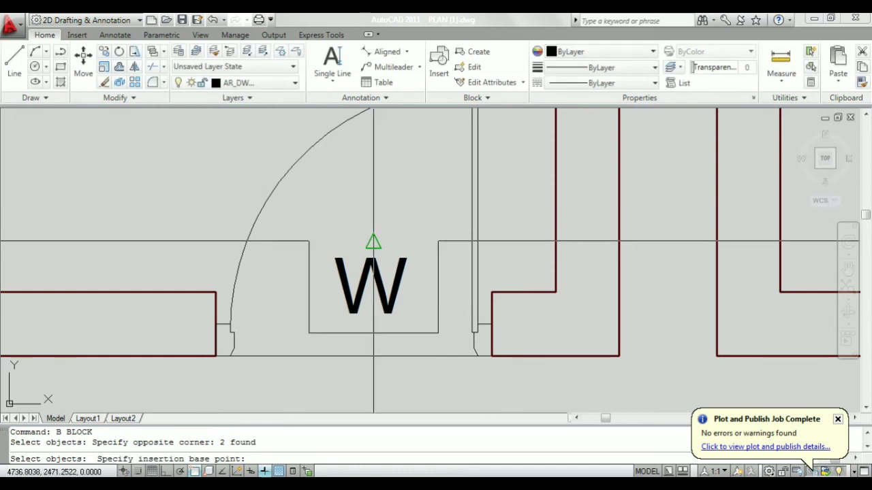
left_click(374, 242)
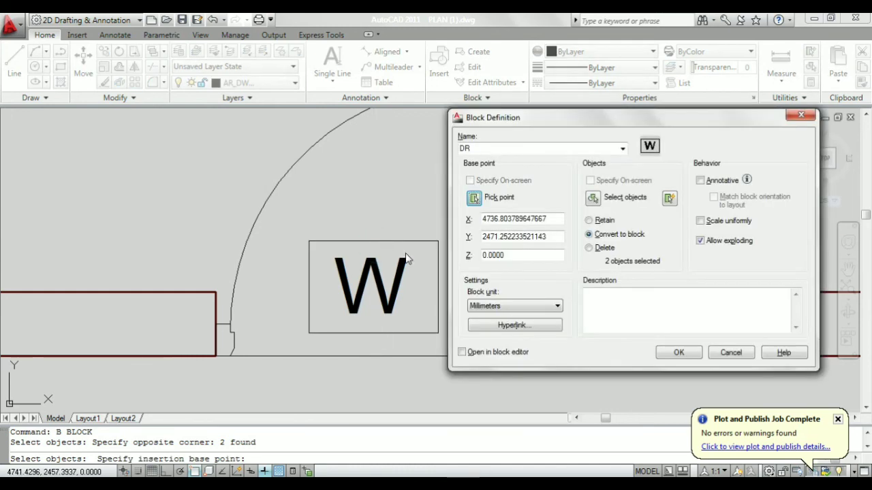
left_click(673, 352)
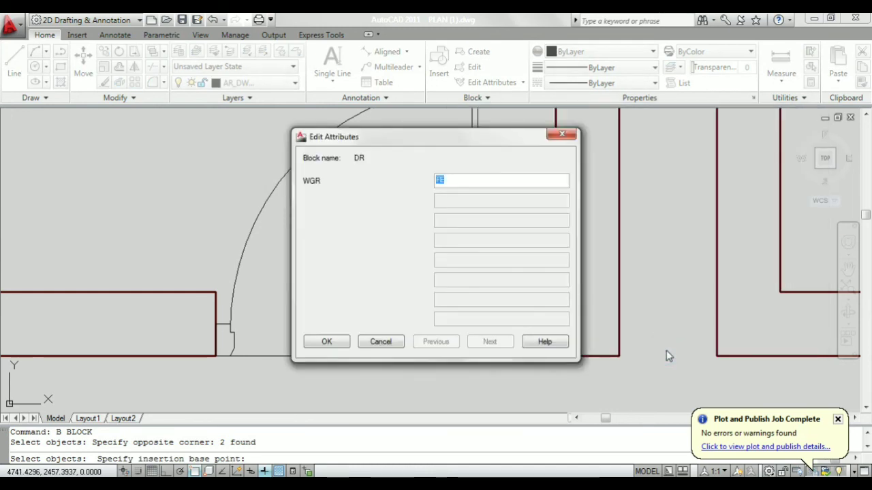
left_click_drag(389, 141, 557, 144)
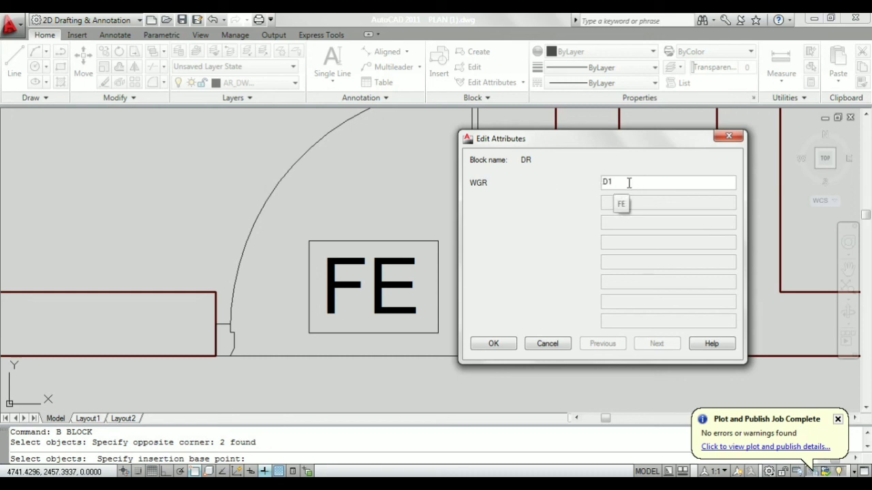
left_click(494, 344)
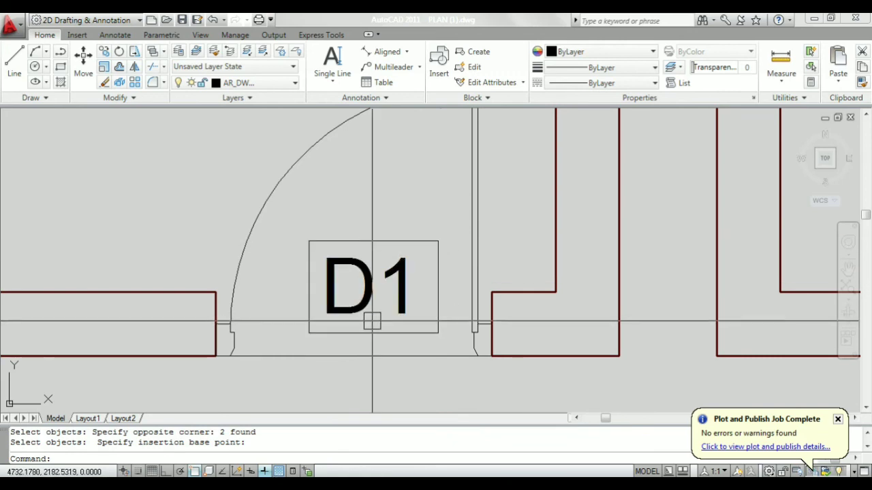
Copy the D1 door tag to just above the window in the first room's upper wall.
scroll(382, 327, "down", 2)
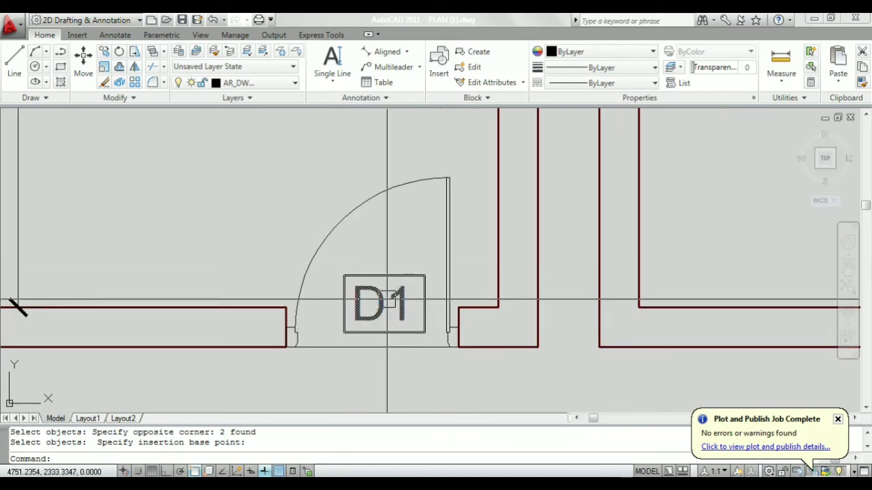
scroll(387, 300, "down", 5)
scroll(375, 276, "up", 2)
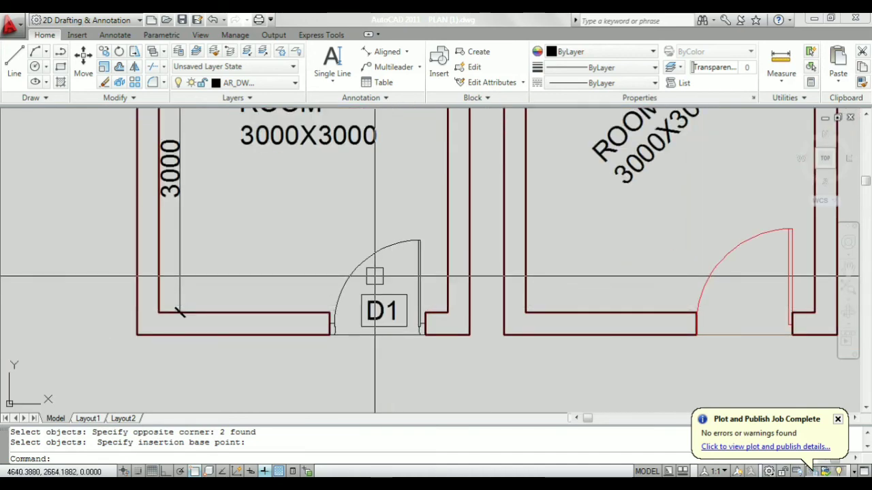
scroll(374, 277, "down", 3)
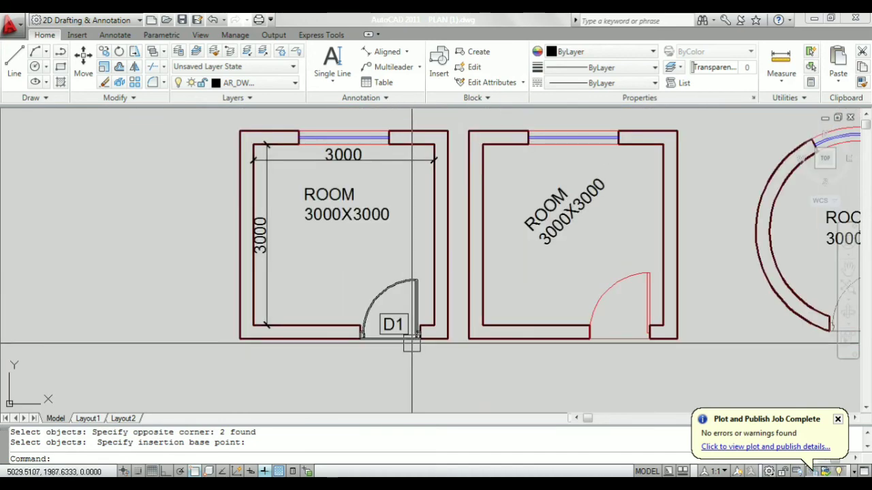
scroll(388, 317, "up", 4)
type("co")
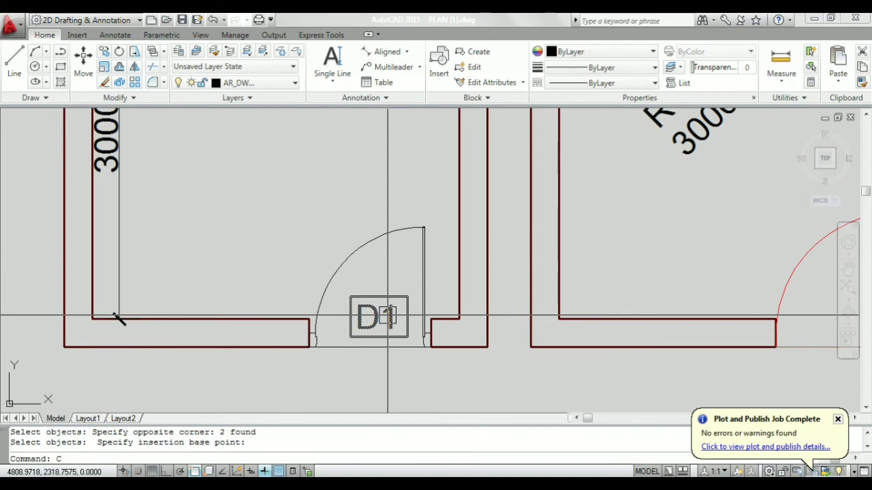
key("Return")
left_click(374, 312)
key("Return")
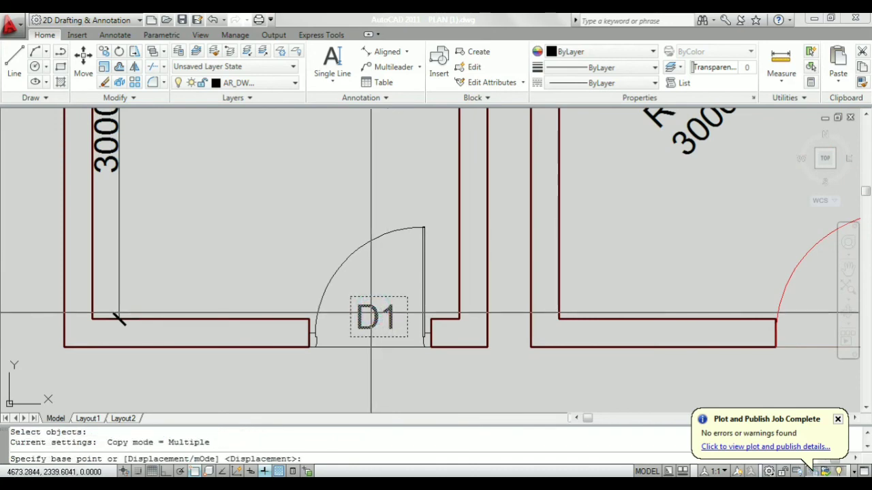
left_click(375, 312)
scroll(379, 273, "down", 5)
scroll(379, 267, "up", 10)
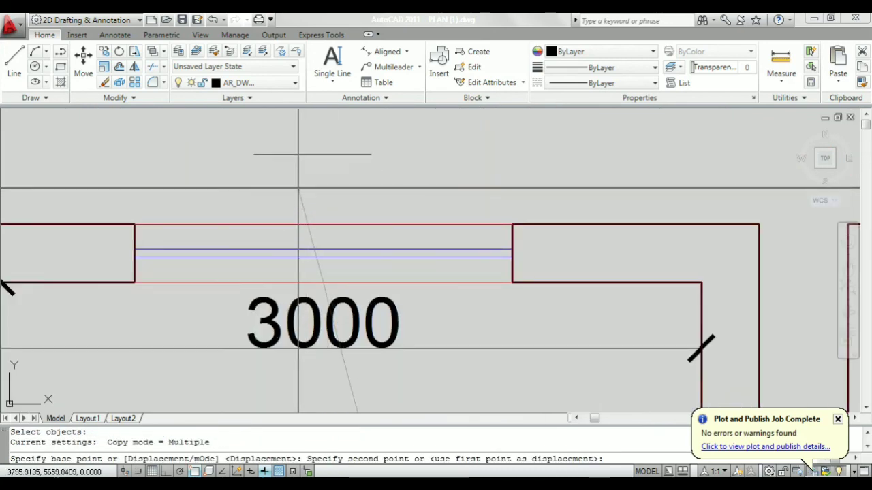
left_click(417, 205)
key("Escape")
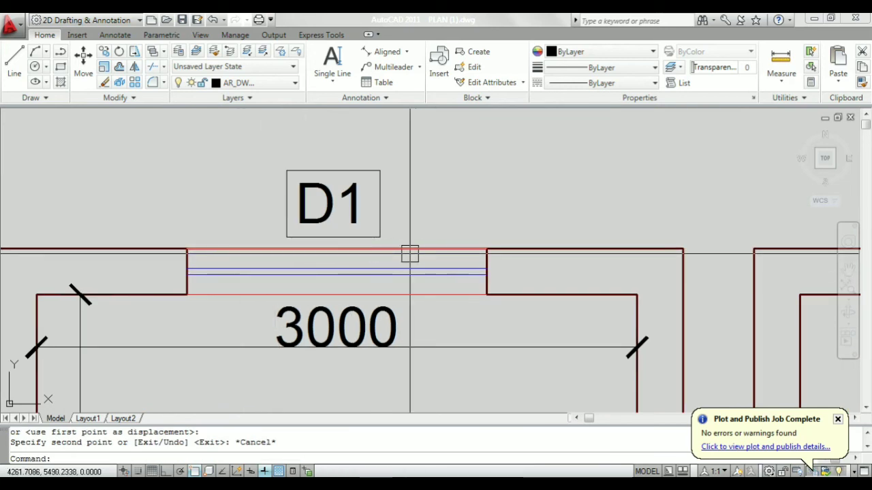
Set the attribute value of the copied tag above the window to W1.
double_click(326, 203)
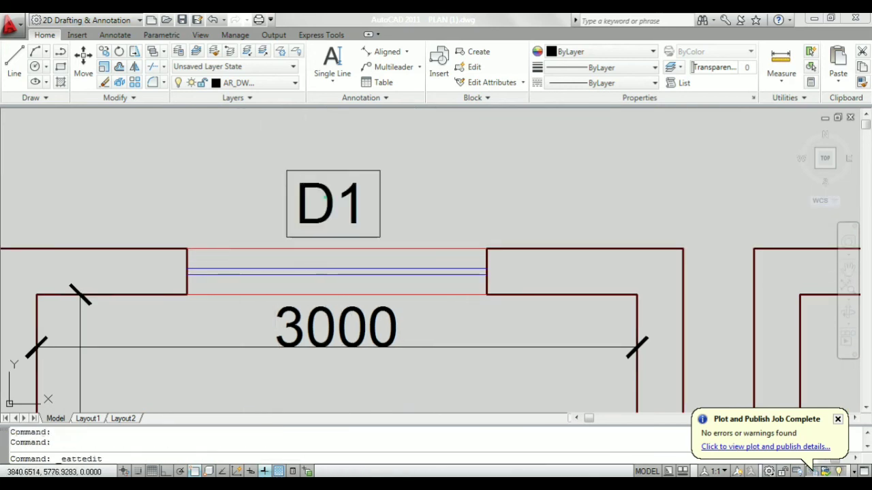
left_click(361, 300)
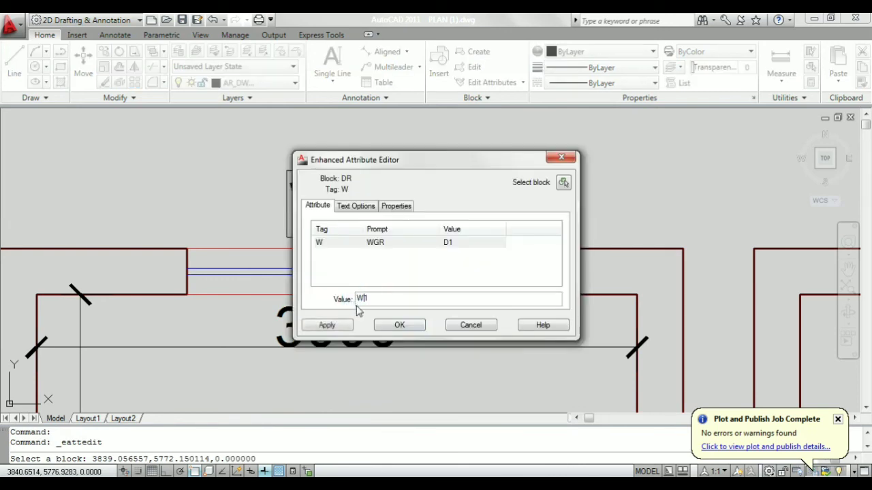
left_click(399, 326)
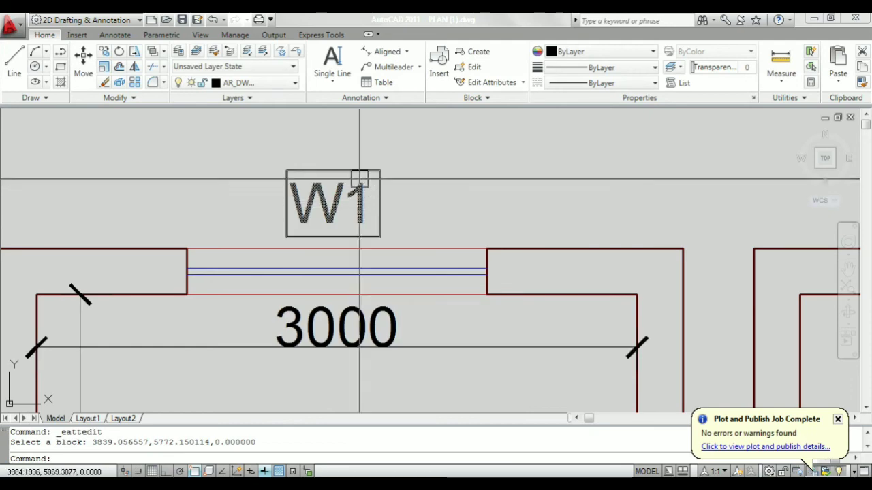
Examine the placement of the door tag and window tag in the first room.
scroll(371, 255, "down", 3)
scroll(404, 312, "up", 3)
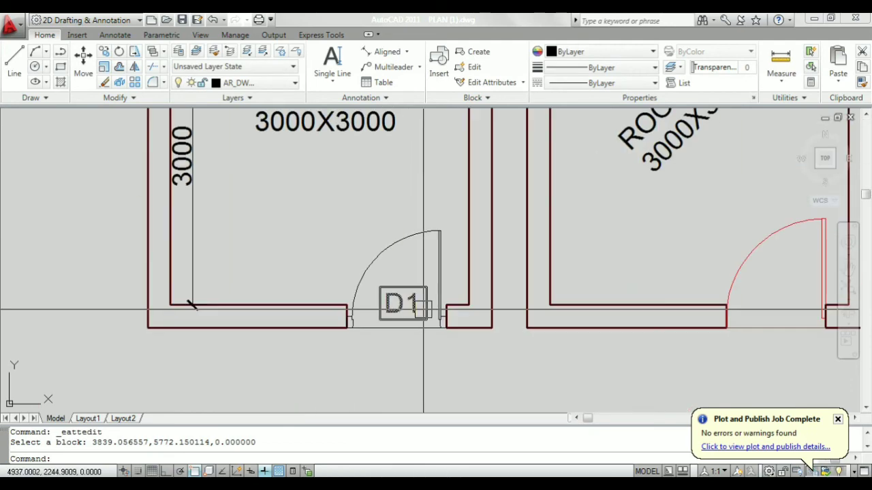
scroll(376, 317, "down", 1)
scroll(344, 382, "down", 2)
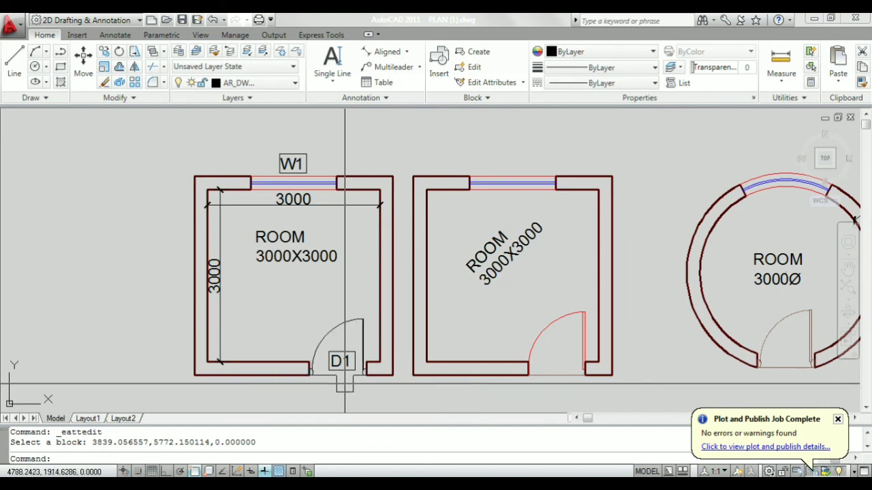
scroll(331, 345, "up", 2)
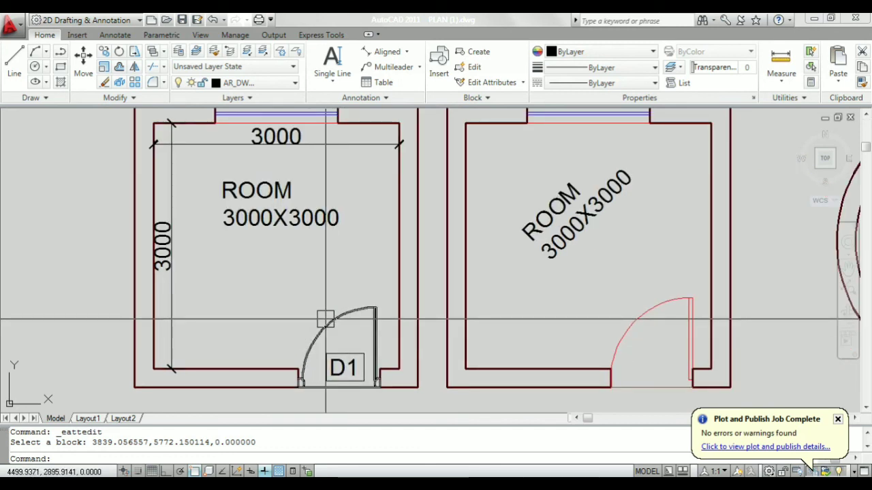
scroll(325, 320, "down", 2)
scroll(341, 358, "up", 3)
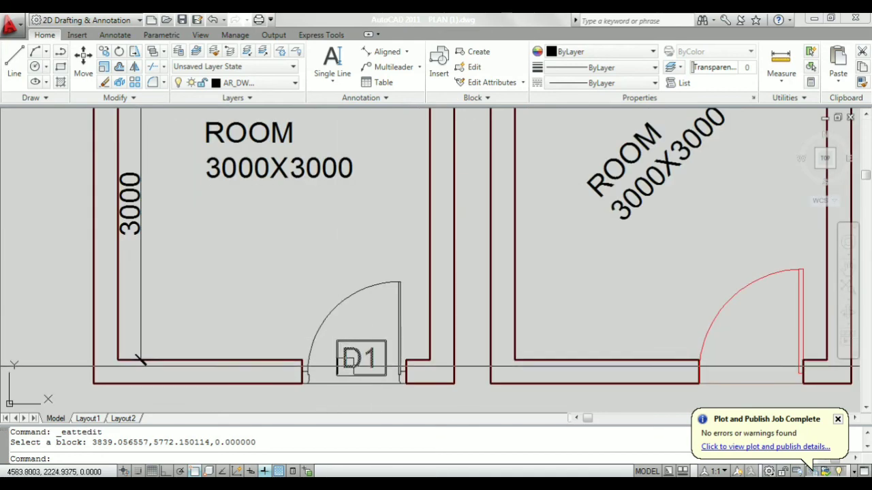
scroll(357, 372, "down", 2)
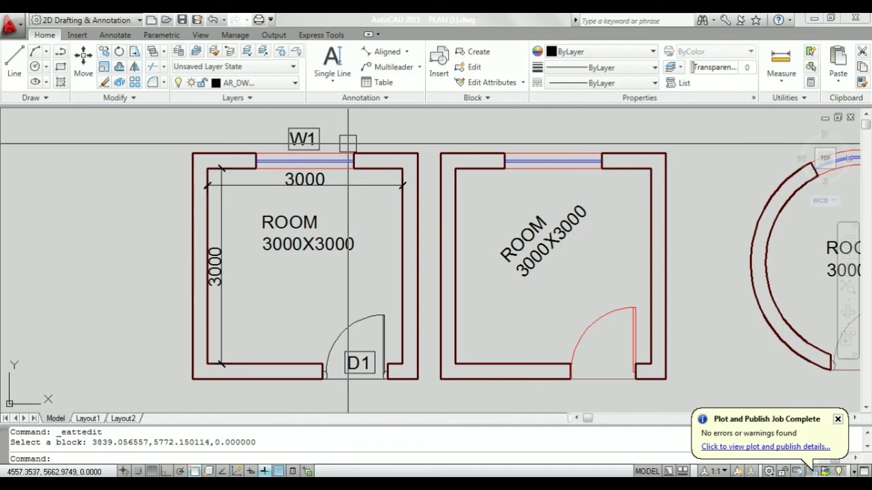
Copy the W1 window tag to just above the window in the second room's upper wall.
scroll(580, 140, "up", 2)
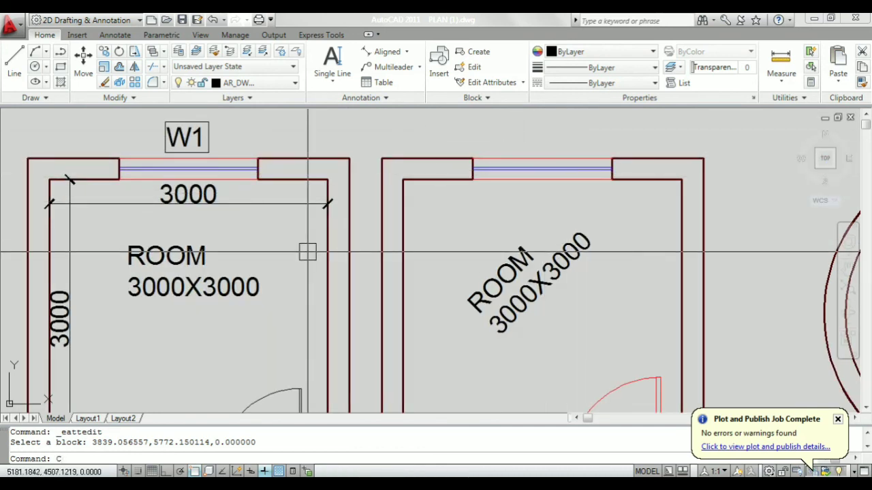
type("o")
key("Return")
left_click(195, 133)
key("Return")
left_click(187, 135)
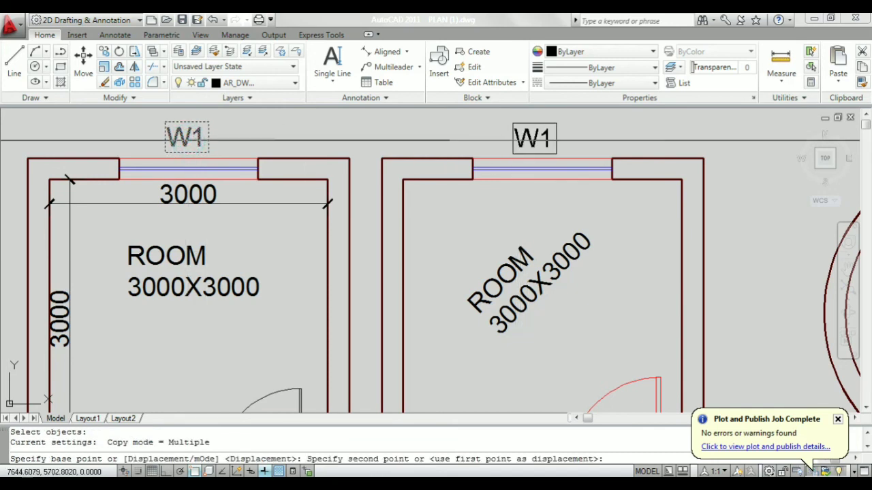
left_click(541, 136)
key("Escape")
Set the attribute value of the tag above the second room's window to W2.
double_click(538, 136)
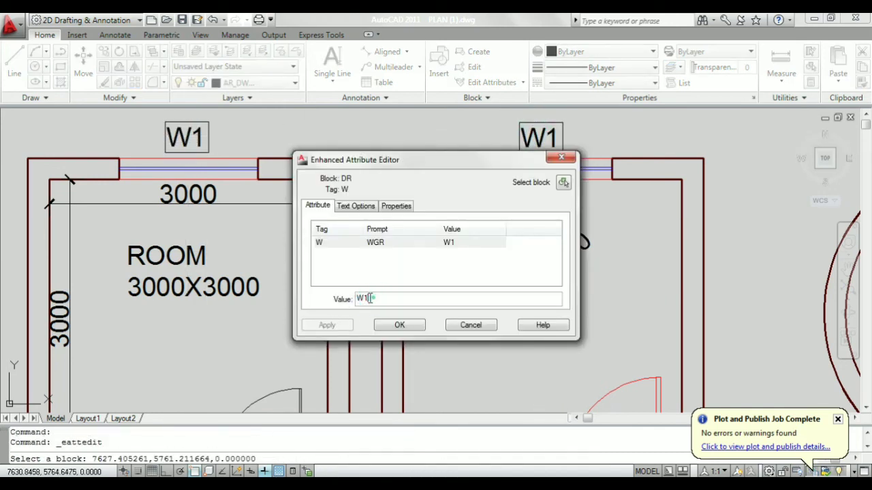
left_click_drag(370, 298, 364, 299)
type("2")
left_click(385, 326)
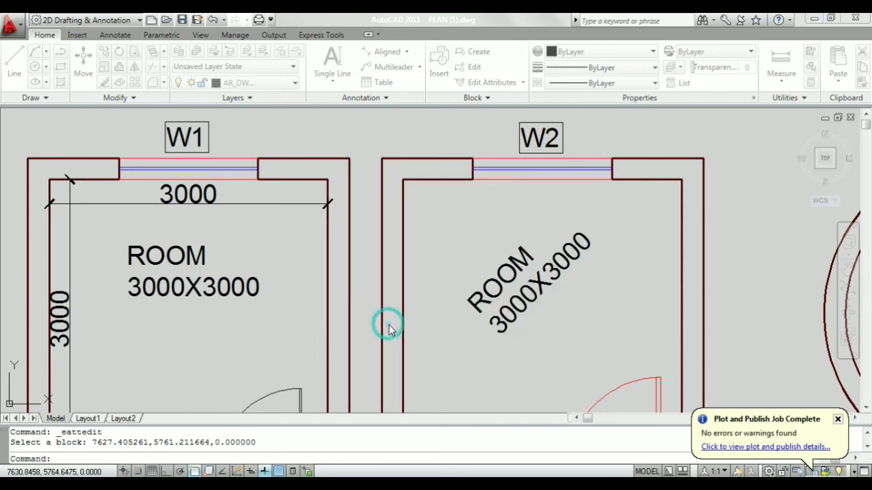